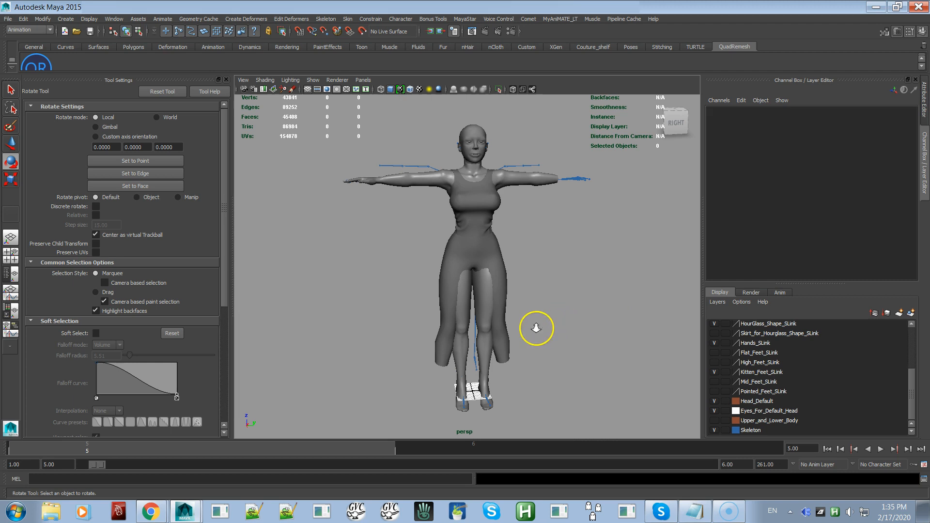
Select the pants mesh and create a new display layer containing it
left_click_drag(590, 377, 596, 380, "alt")
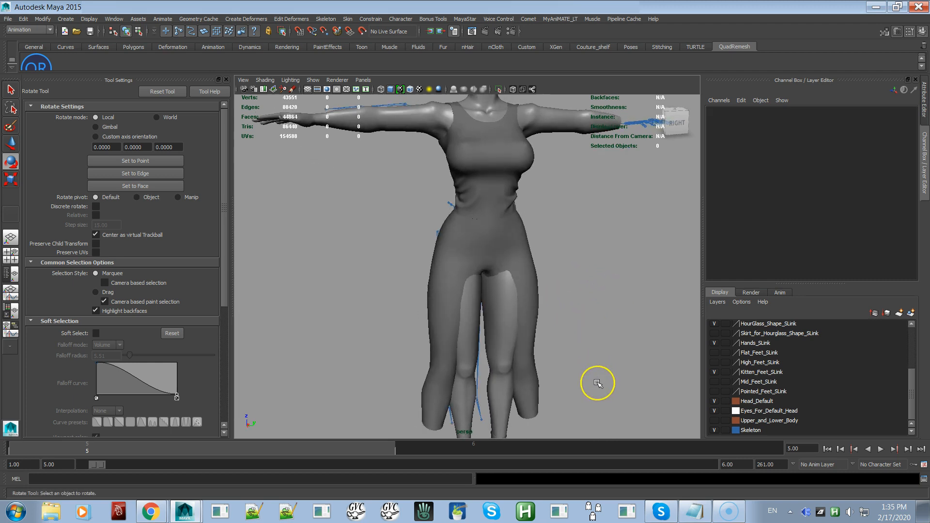
left_click(533, 309)
mouse_move(552, 334)
left_mouse_down("alt")
mouse_move(514, 263)
mouse_move(535, 326)
mouse_move(446, 395)
mouse_move(349, 280)
mouse_move(476, 322)
mouse_move(549, 320)
left_mouse_up("alt")
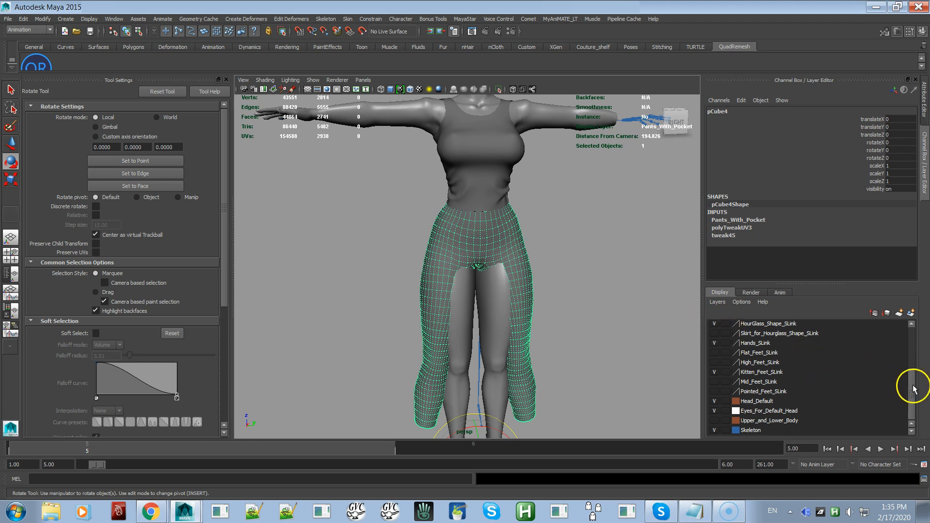
left_click_drag(910, 392, 906, 339)
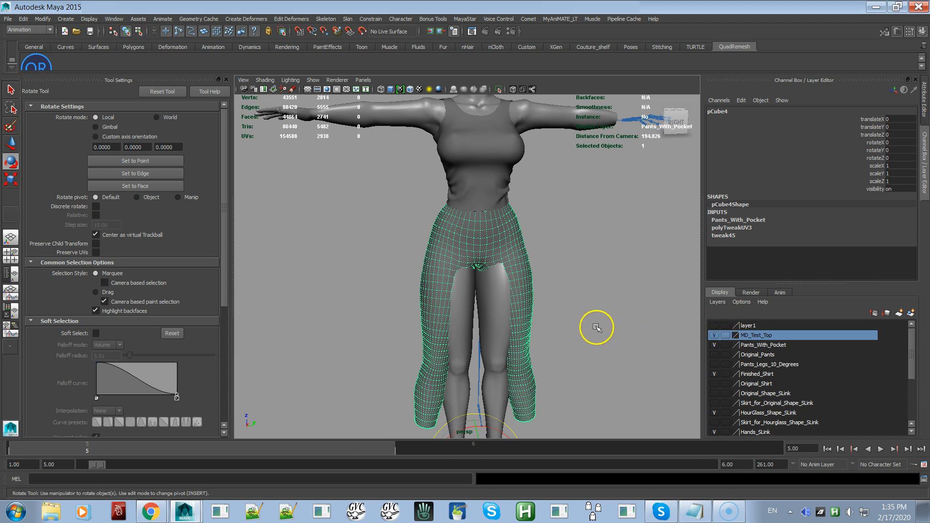
left_click(910, 312)
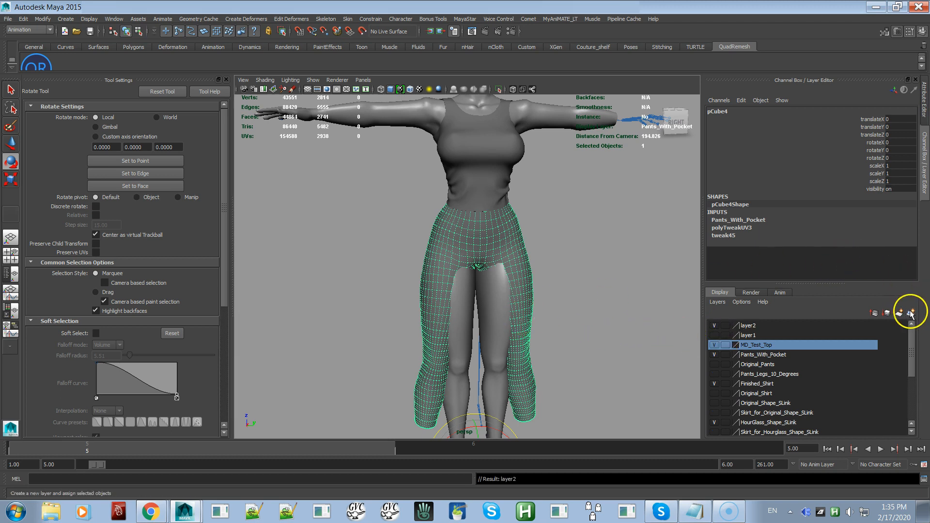
Hide the new pants layer and select the hourglass body mesh to examine the gap between the thighs
left_click(714, 326)
mouse_move(523, 309)
left_mouse_down("alt")
mouse_move(538, 319)
mouse_move(514, 312)
left_mouse_up("alt")
right_click_drag(513, 312, 640, 437, "alt")
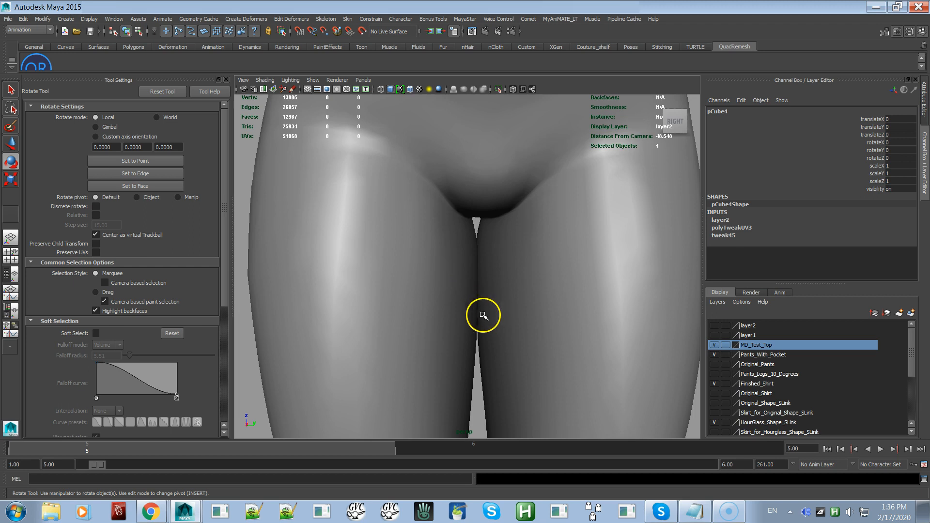
left_click(461, 271)
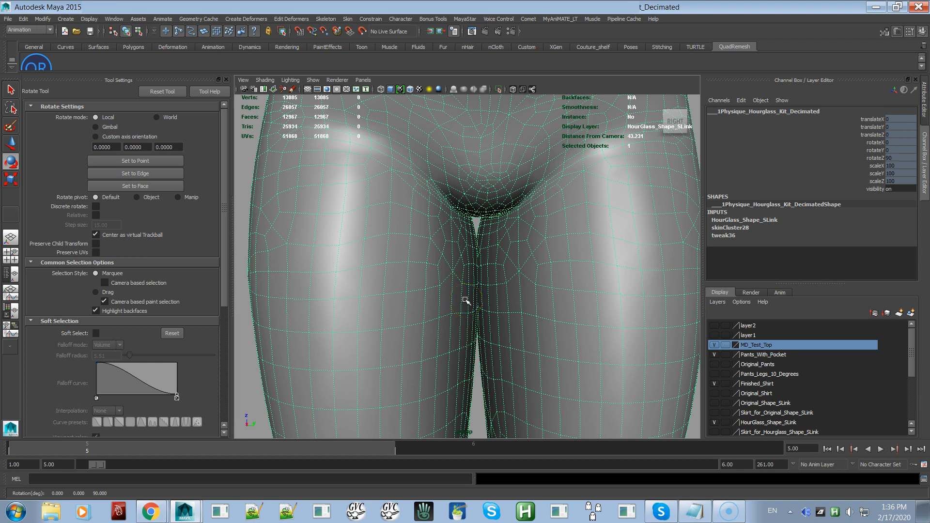
scroll(503, 266, "down", 5)
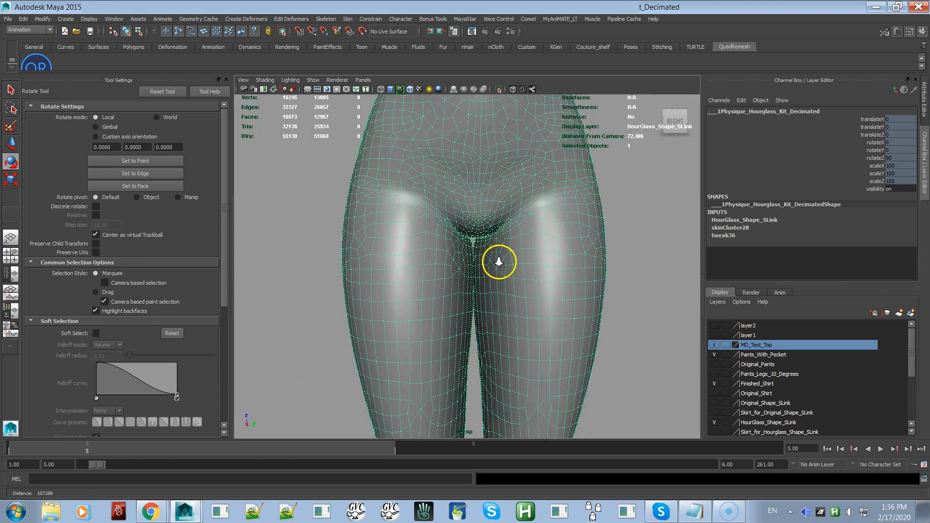
left_click_drag(512, 262, 502, 257, "alt")
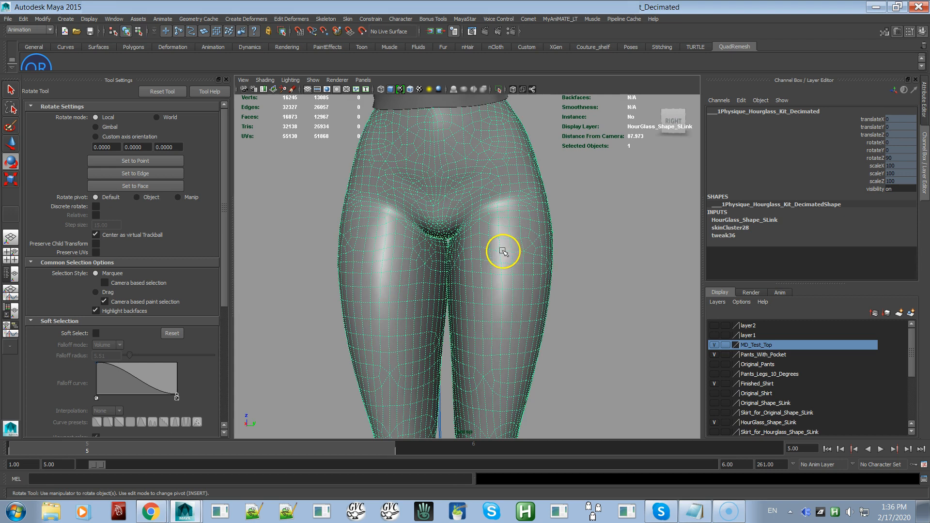
Show the pants layer again and examine how the pants sit on the full avatar
left_click(714, 325)
scroll(604, 359, "down", 4)
scroll(552, 275, "down", 3)
right_click_drag(552, 275, 553, 269, "alt")
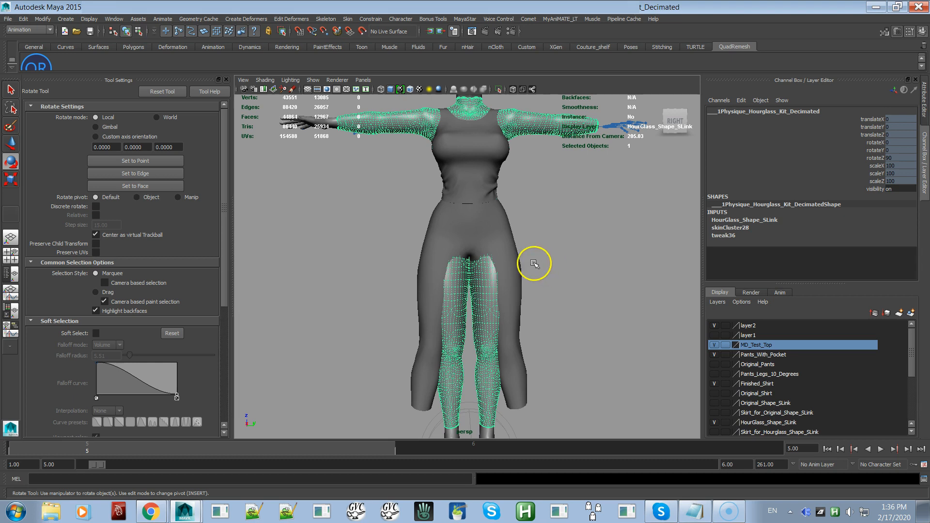
left_click_drag(553, 259, 548, 267, "alt")
right_click_drag(550, 278, 518, 277, "alt")
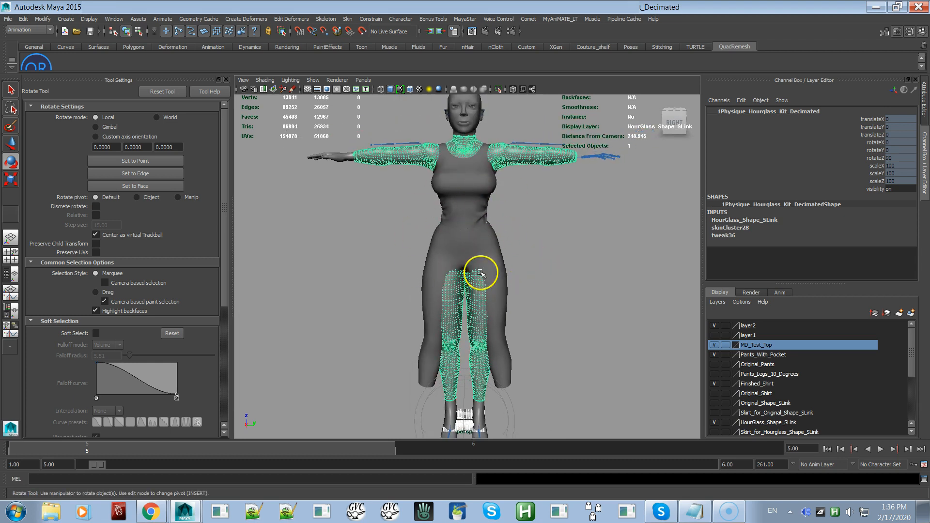
left_click_drag(473, 281, 548, 274, "alt")
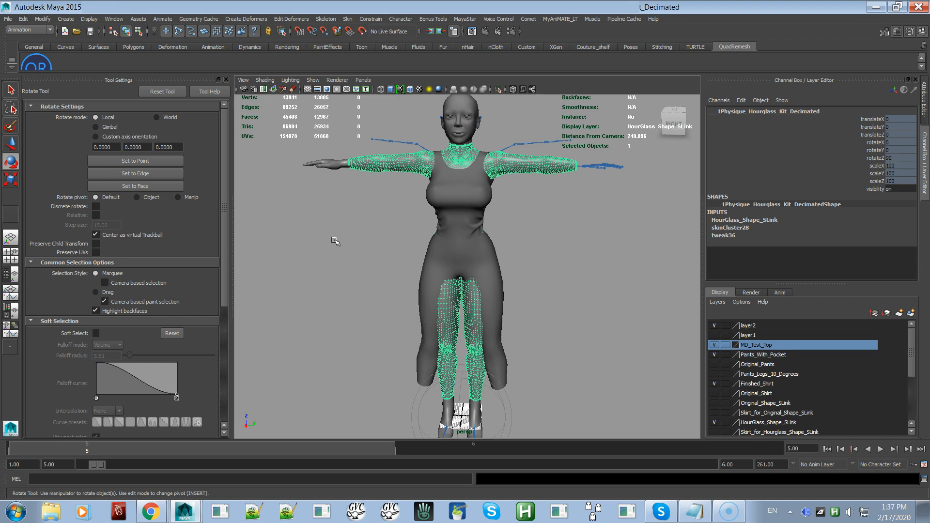
Try detaching the skin from the selected hourglass body mesh and undo the detachment
left_click(469, 19)
mouse_move(490, 44)
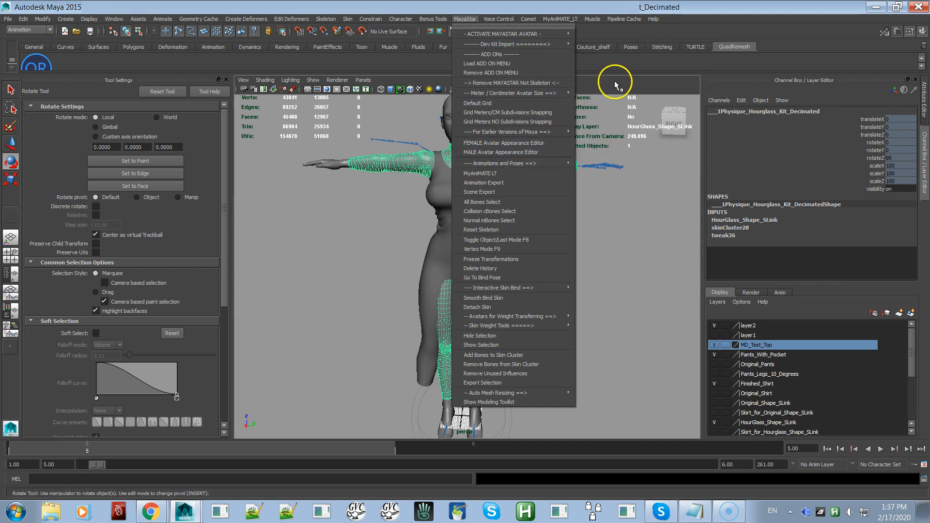
left_click(615, 83)
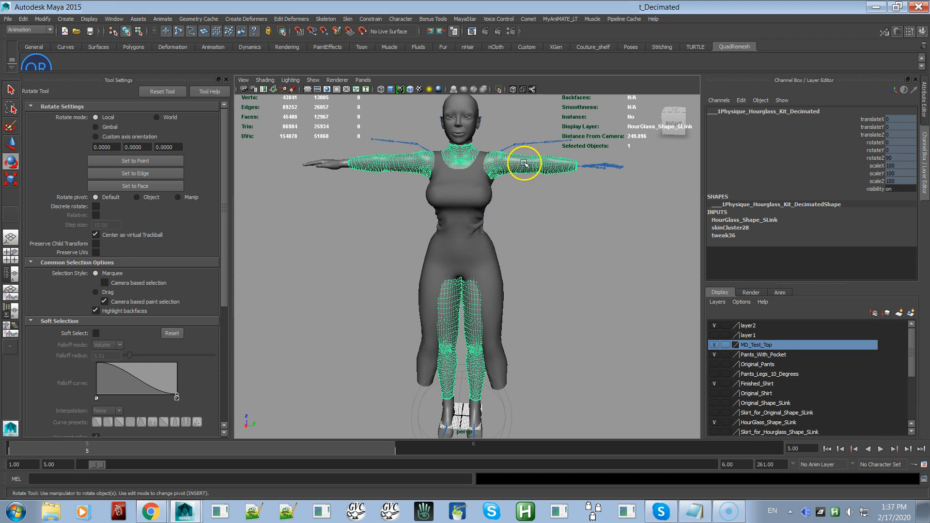
left_click(466, 19)
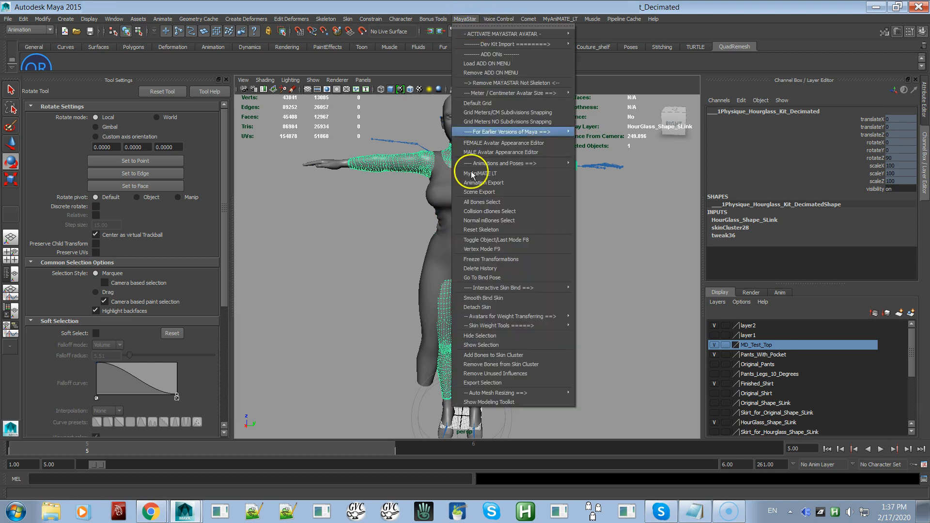
left_click(493, 307)
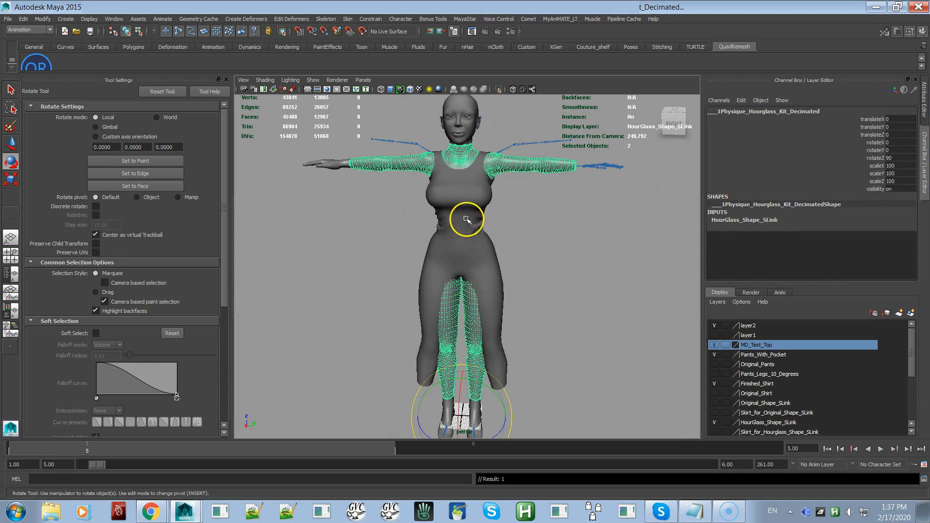
mouse_move(480, 254)
left_mouse_down("alt")
mouse_move(600, 218)
mouse_move(494, 252)
left_mouse_up("alt")
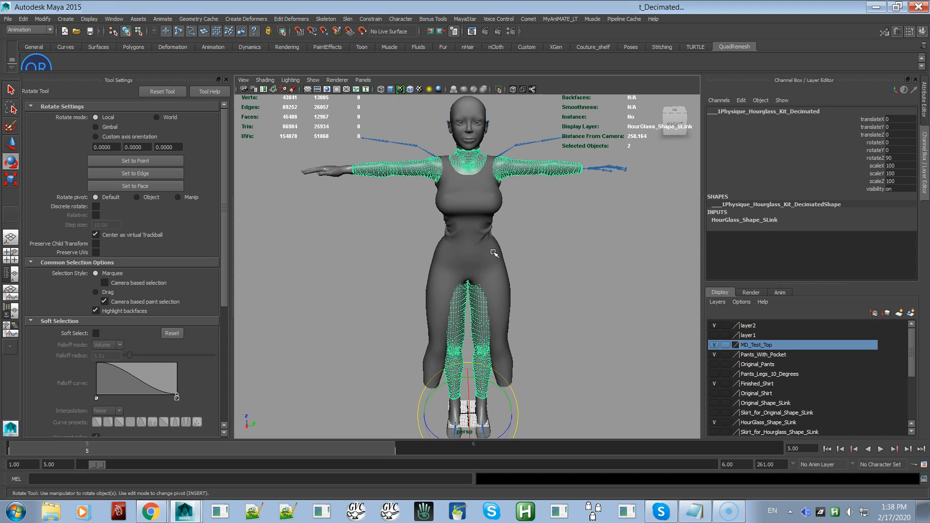
key("ctrl+z")
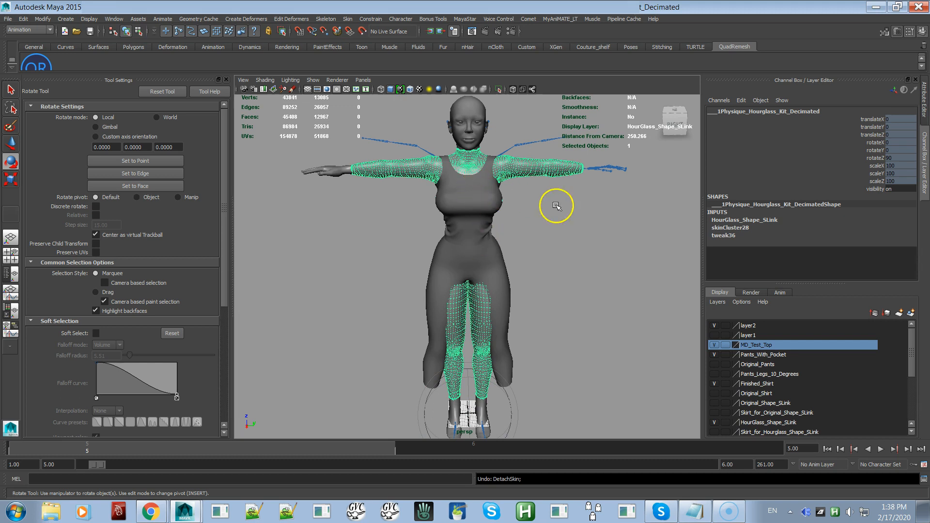
Select the pants mesh and examine its fit around the crotch and inner thighs
right_click_drag(571, 232, 528, 254, "alt")
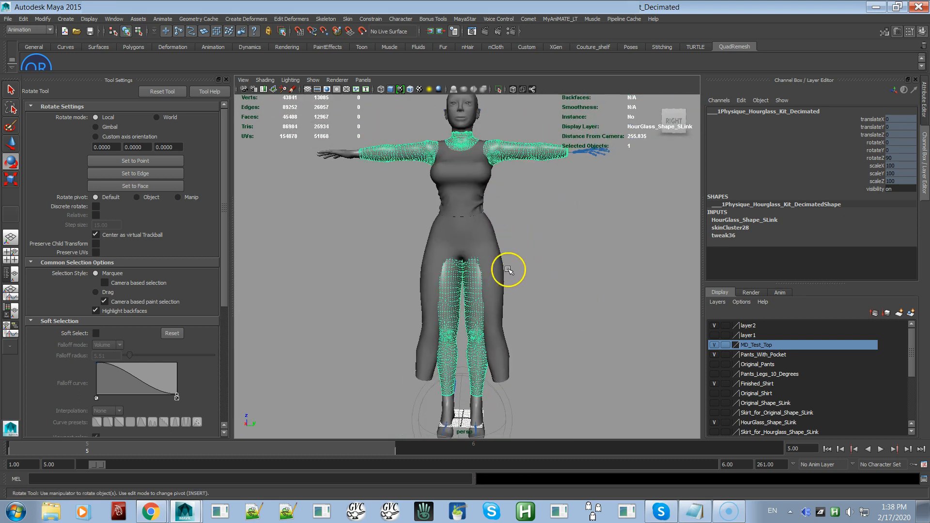
left_click(469, 253)
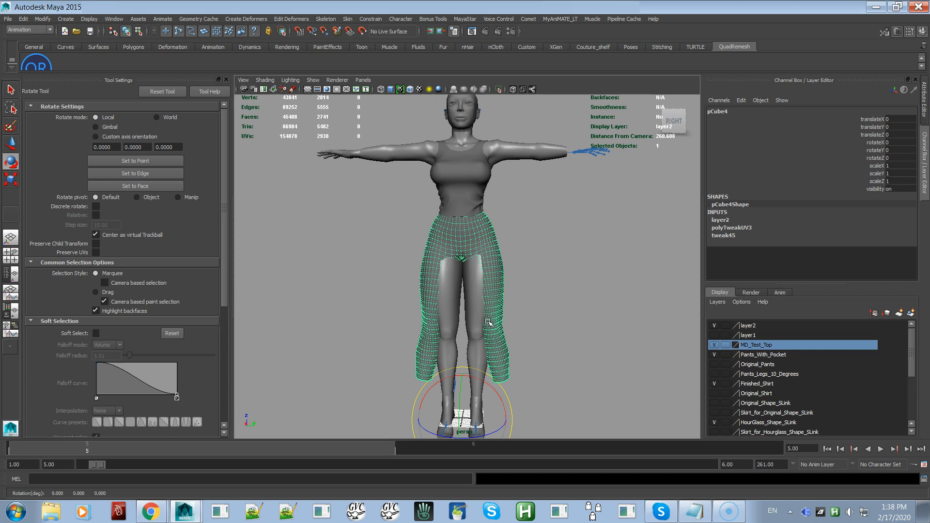
right_click_drag(471, 277, 525, 368, "alt")
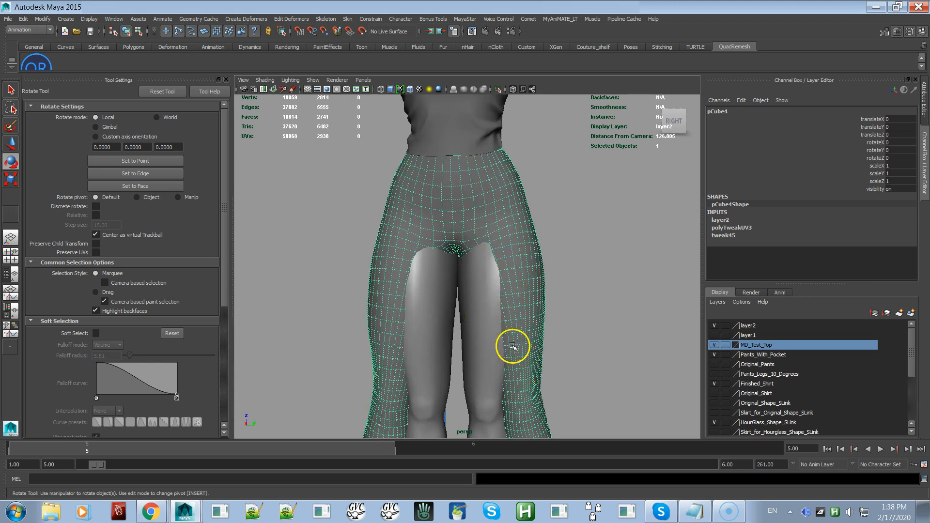
middle_click_drag(475, 284, 495, 282, "alt")
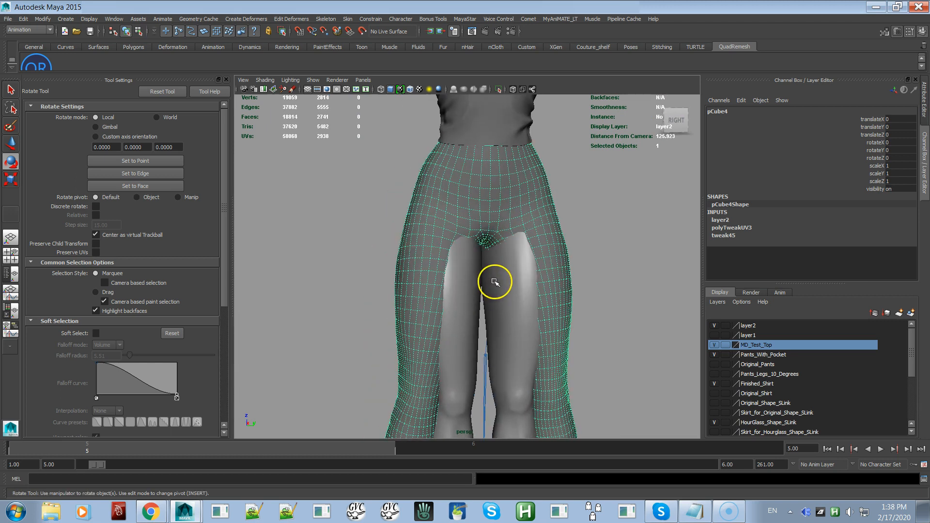
left_click_drag(524, 320, 525, 295, "alt")
Rotate the left hip joint outward, setting its rotation to 10 in X and 0 in Y and Z
left_click(557, 299)
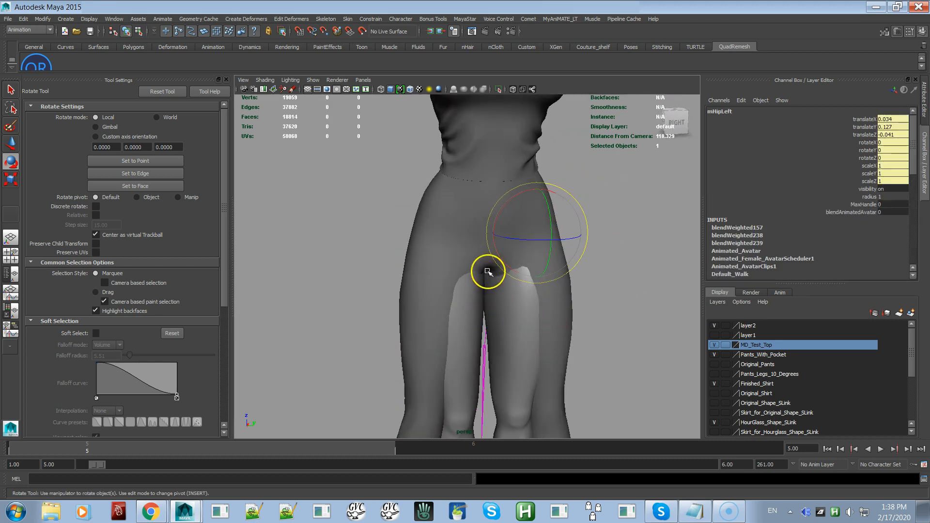
left_click_drag(507, 206, 502, 216)
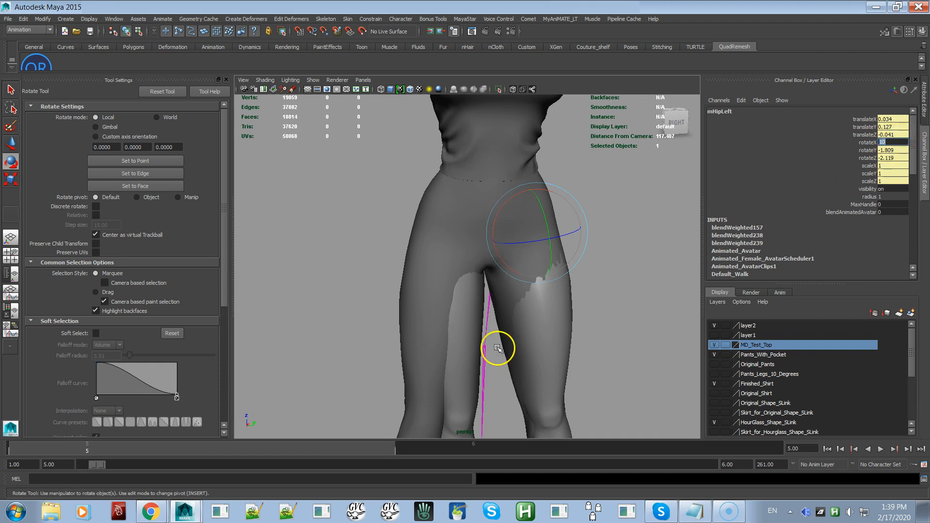
right_click_drag(546, 358, 468, 307, "alt")
left_click_drag(516, 338, 405, 342, "alt")
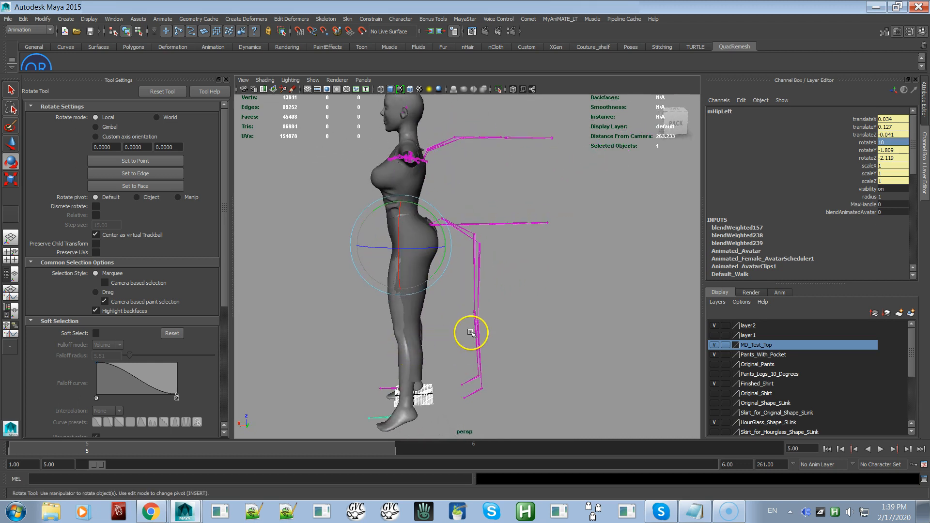
left_click_drag(460, 348, 560, 338, "alt")
right_click_drag(552, 349, 569, 363, "alt")
left_click_drag(569, 363, 477, 368, "alt")
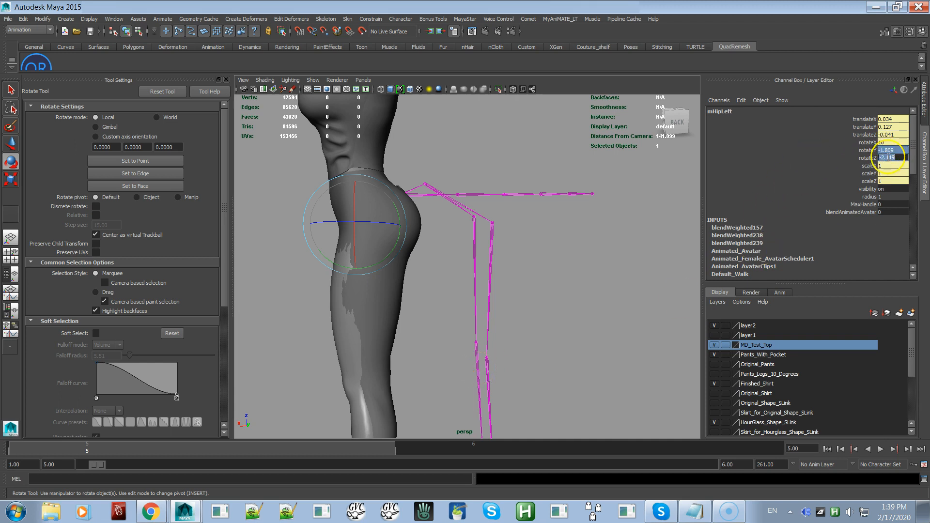
type("0")
key("Return")
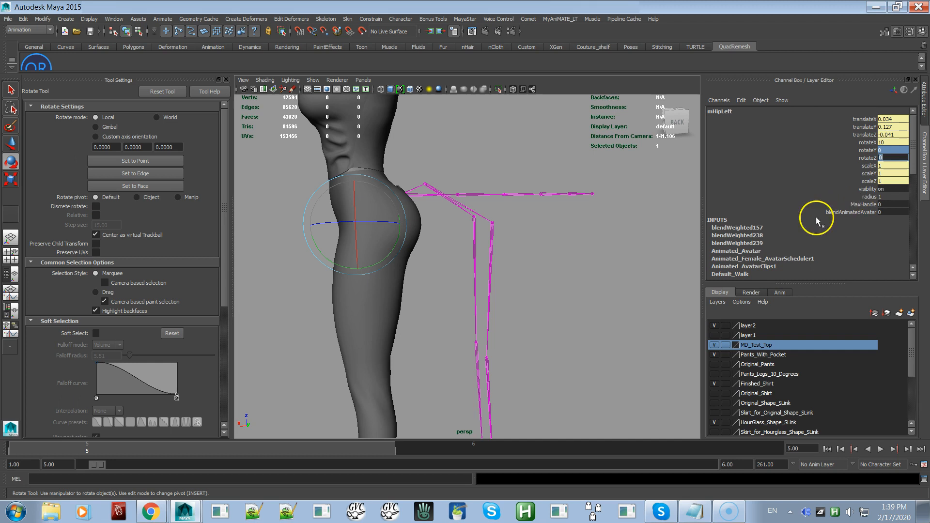
Select the right hip joint and set its X rotation to -10
left_click_drag(525, 318, 575, 315, "alt")
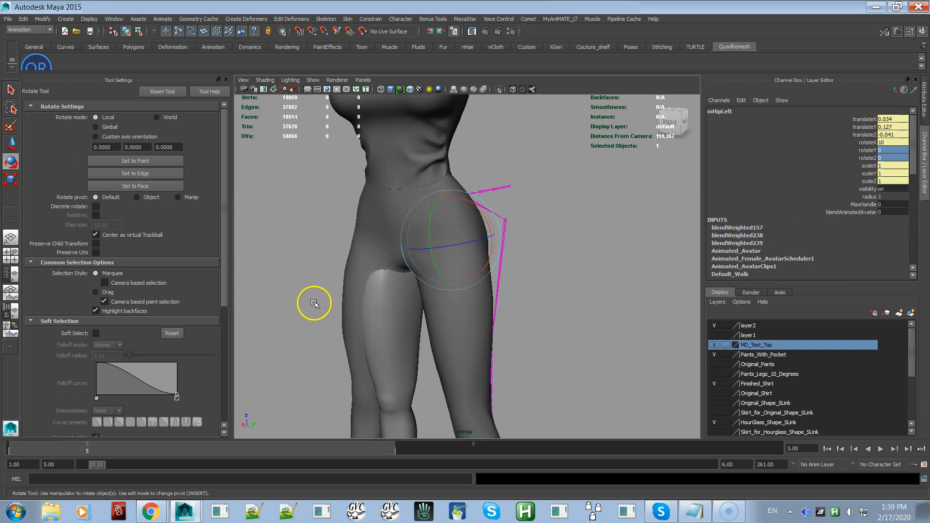
left_click_drag(306, 297, 405, 316)
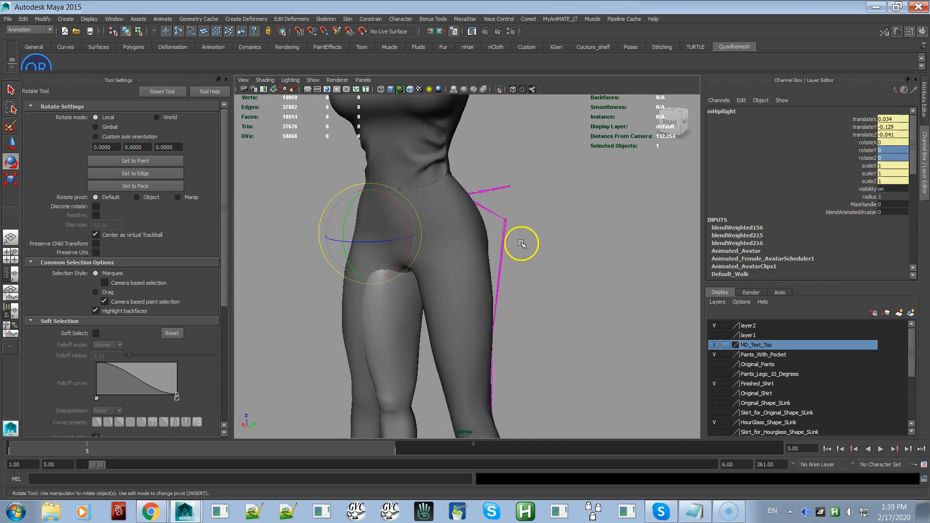
double_click(895, 142)
type("-10")
key("Return")
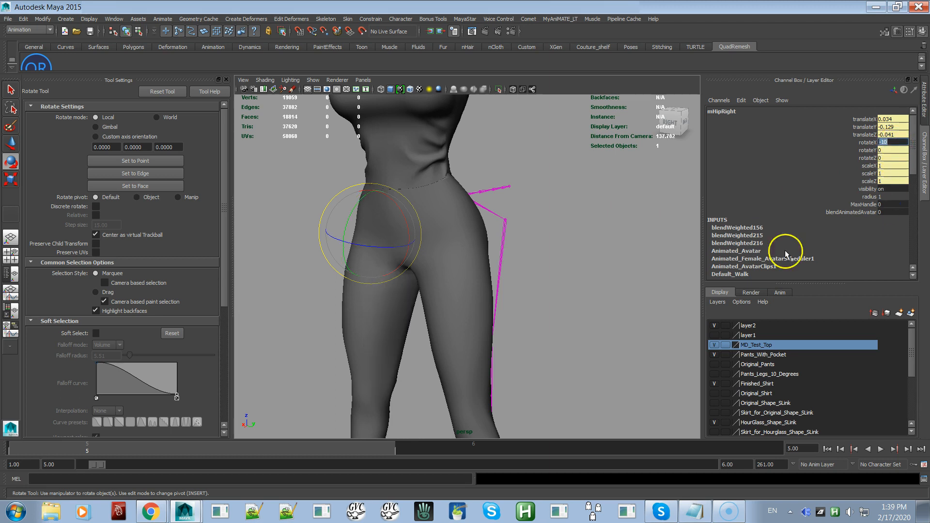
Clear the selection and examine the fit of the pants on the spread legs from the front
left_click_drag(508, 337, 539, 331, "alt")
right_click_drag(540, 332, 499, 299, "alt")
left_click(565, 317)
left_click_drag(561, 318, 550, 266, "alt")
right_click_drag(528, 325, 568, 353, "alt")
left_click_drag(533, 352, 554, 347, "alt")
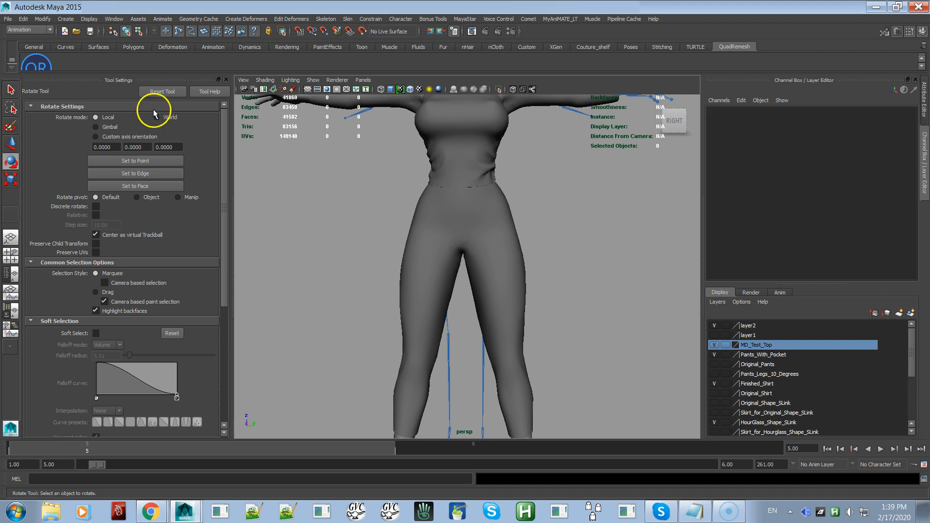
Open the MaxS skin weighting tool and move its window clear of the avatar's legs
left_click(134, 47)
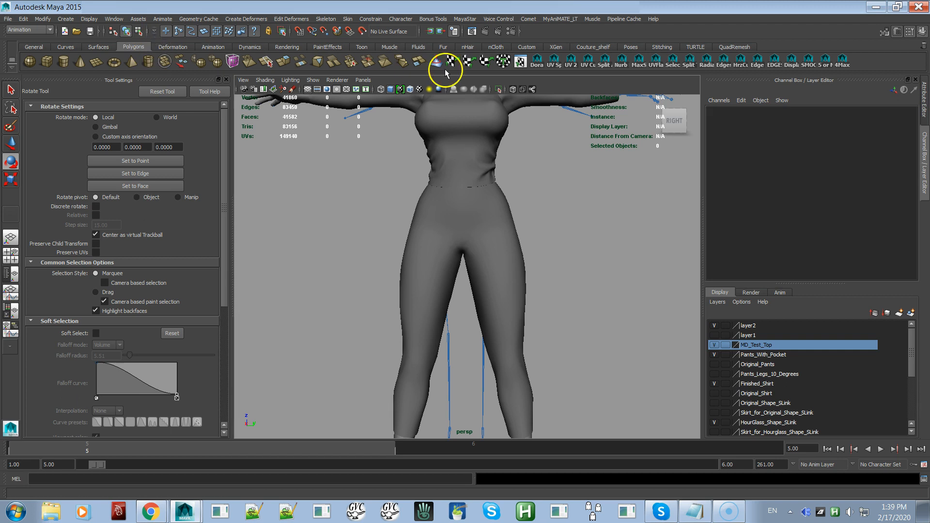
left_click(640, 64)
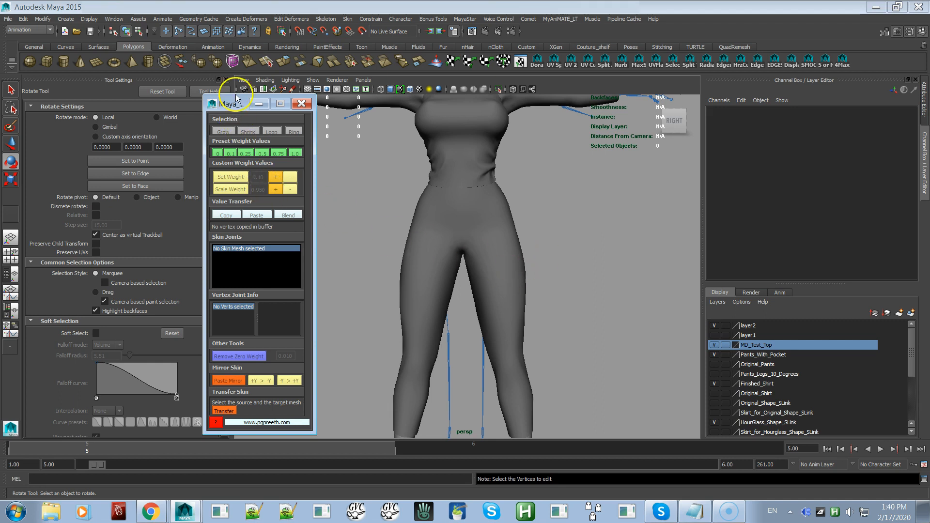
left_click_drag(230, 107, 234, 79)
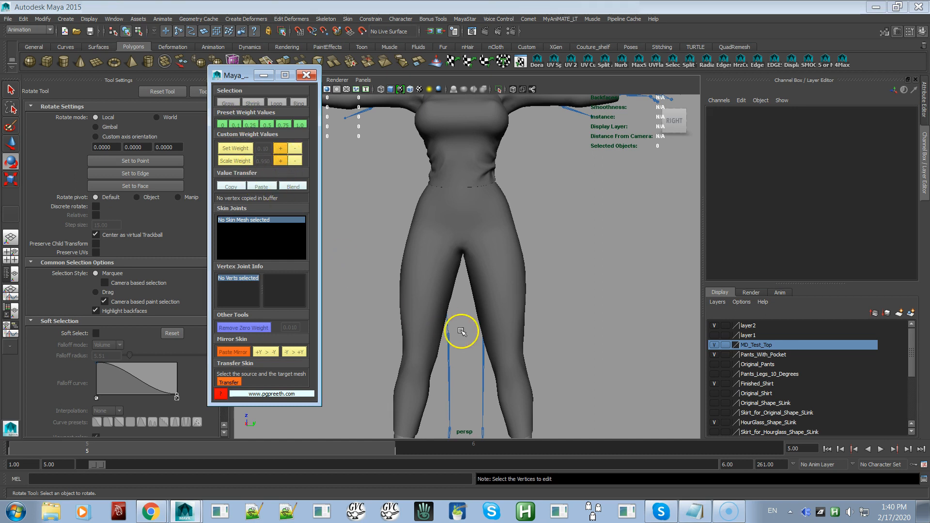
left_click_drag(577, 376, 567, 272, "alt")
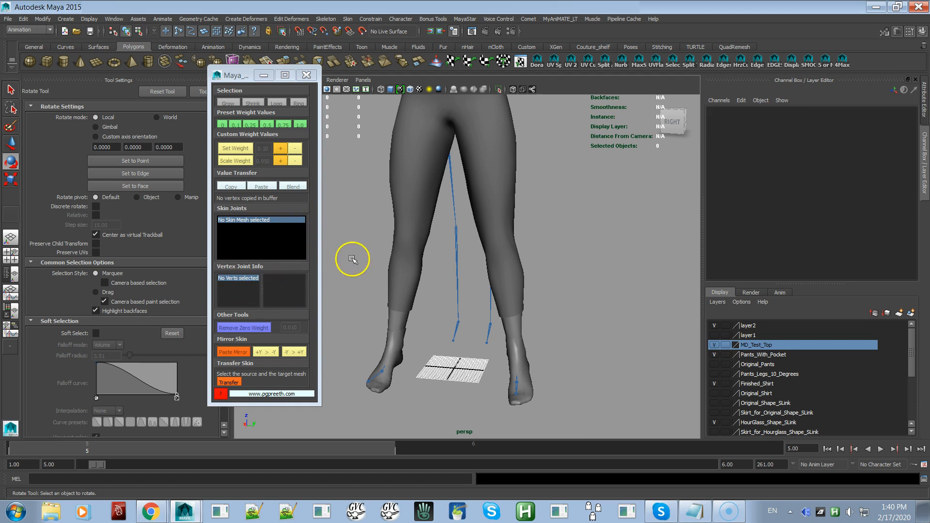
mouse_move(444, 291)
right_mouse_down("alt")
mouse_move(452, 303)
mouse_move(445, 297)
right_mouse_up("alt")
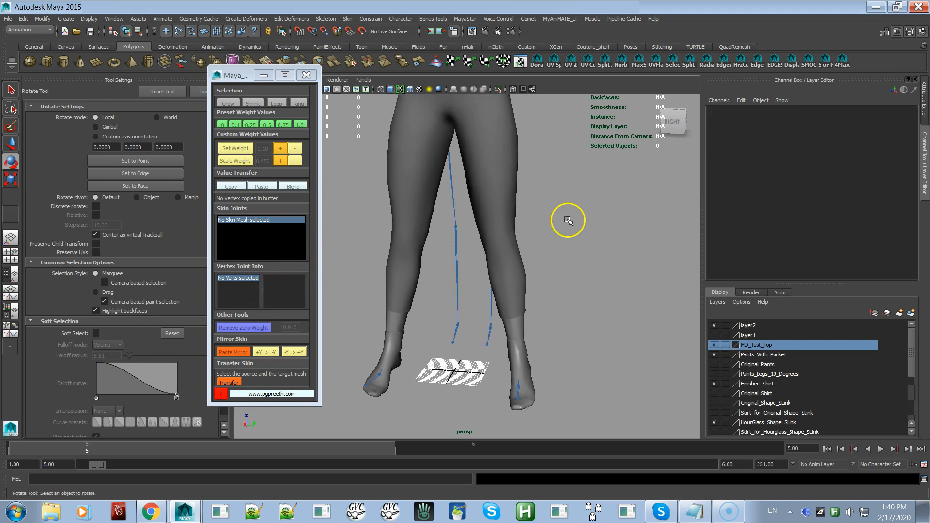
Transfer the skin weights from the hourglass avatar body to the pants mesh with the MaxS skin weighting tool
middle_click_drag(594, 246, 616, 283, "alt")
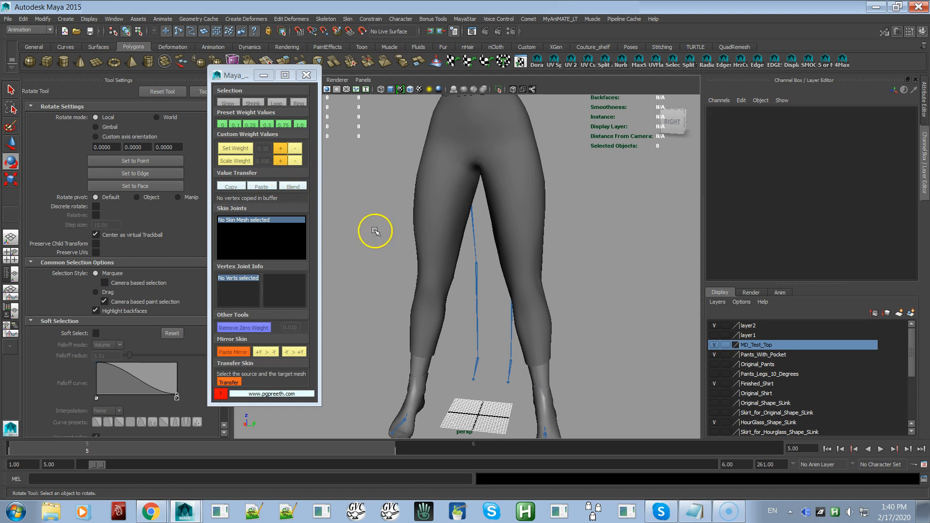
left_click(550, 368)
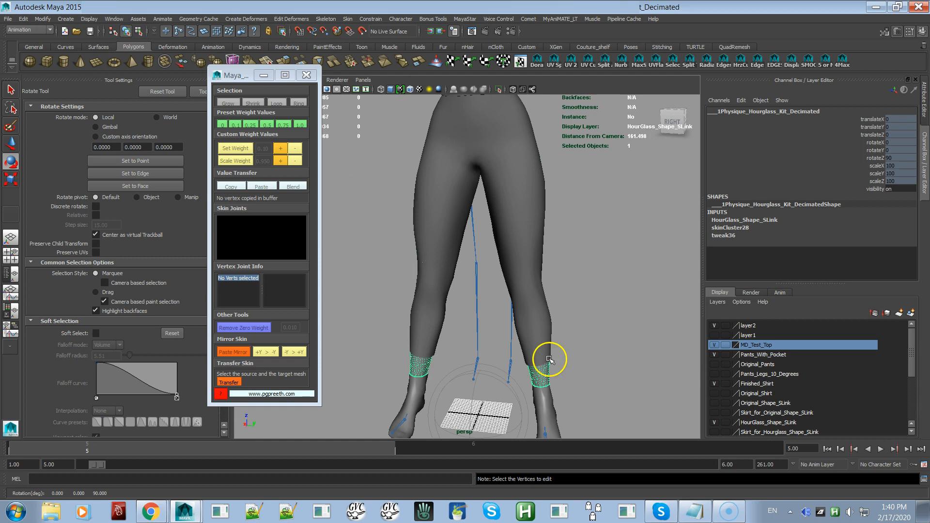
left_click(552, 342, "shift")
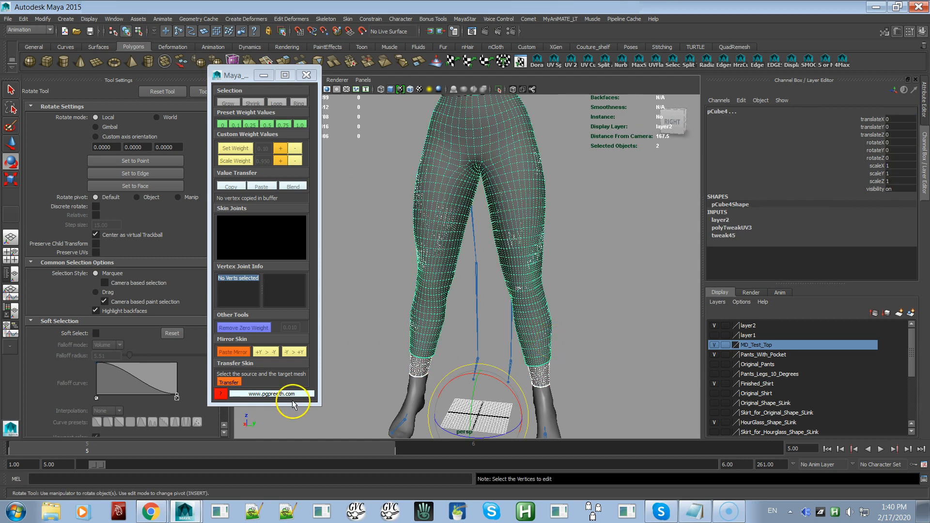
left_click(230, 382)
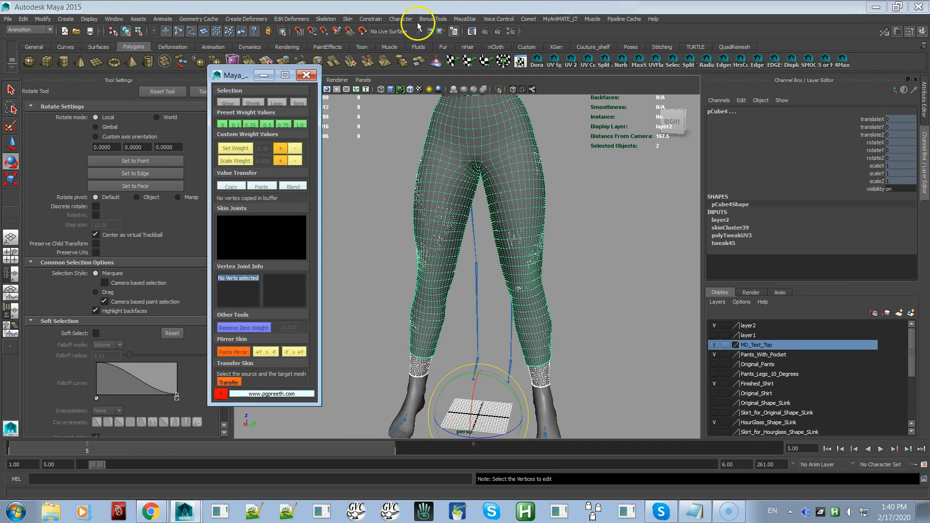
Apply the MayaStar Female Walk animation to the avatar
left_click(465, 19)
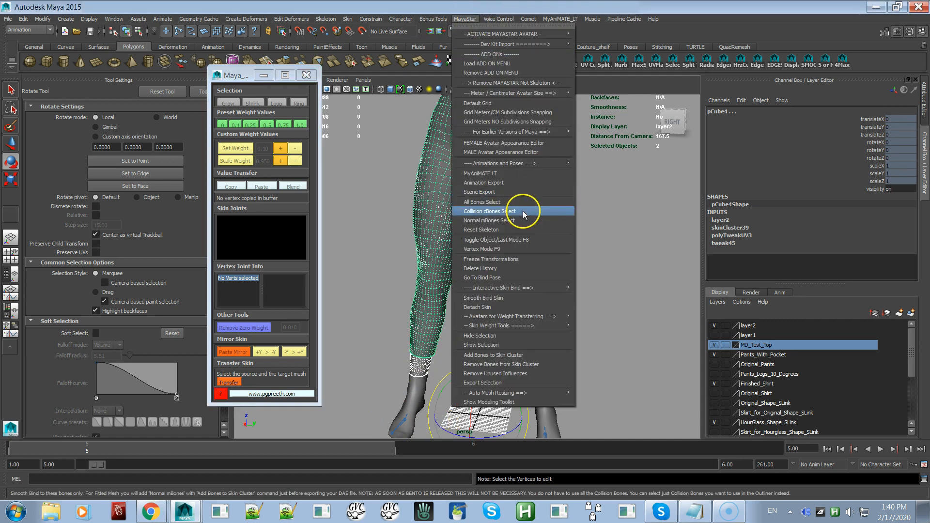
mouse_move(553, 167)
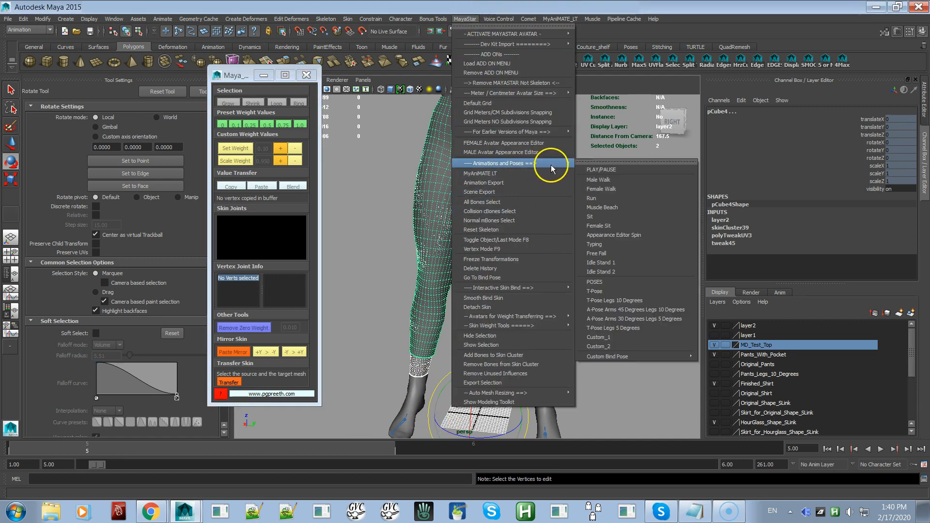
left_click(599, 189)
Scrub and play the walk animation, examining how the pants deform with the body from the back and front
mouse_move(530, 453)
left_mouse_down()
mouse_move(664, 423)
mouse_move(540, 460)
left_mouse_up()
left_click_drag(556, 354, 505, 439, "alt")
right_click_drag(505, 439, 629, 401, "alt")
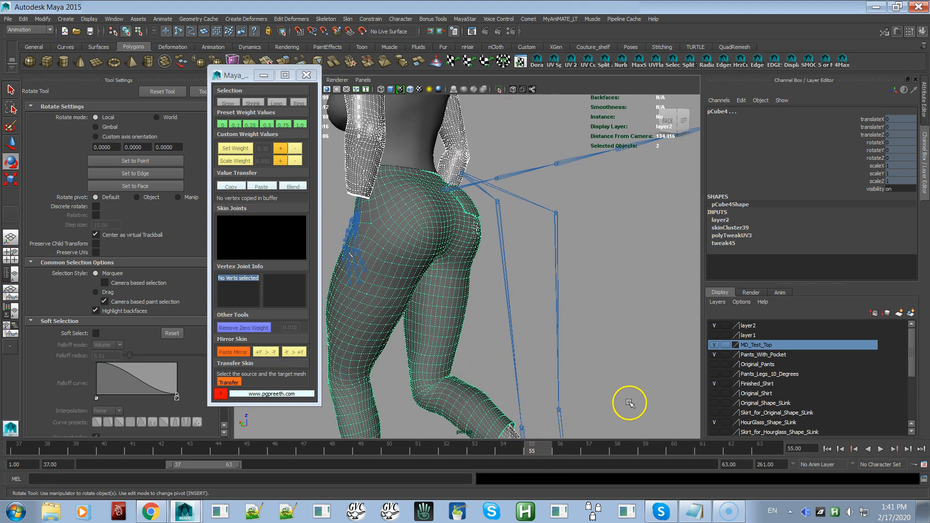
mouse_move(571, 436)
left_mouse_down()
mouse_move(574, 450)
mouse_move(705, 409)
mouse_move(455, 481)
mouse_move(671, 435)
mouse_move(427, 481)
left_mouse_up()
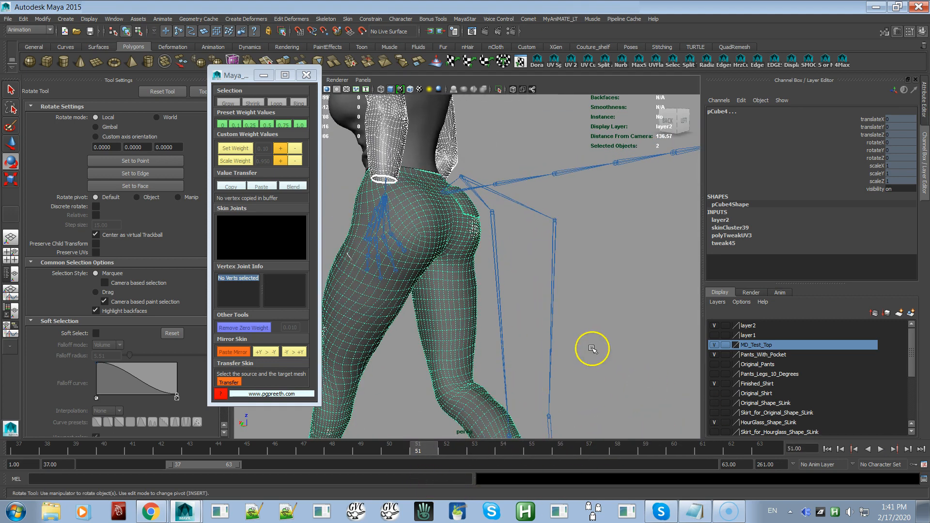
left_click_drag(592, 349, 543, 354, "alt")
left_click(601, 321)
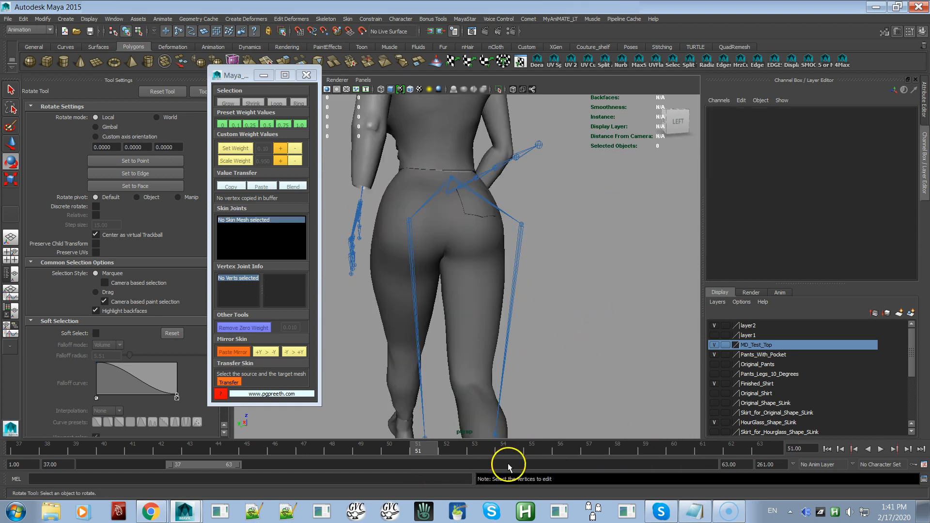
left_click(531, 444)
mouse_move(532, 444)
left_mouse_down()
mouse_move(623, 442)
mouse_move(452, 465)
mouse_move(598, 455)
left_mouse_up()
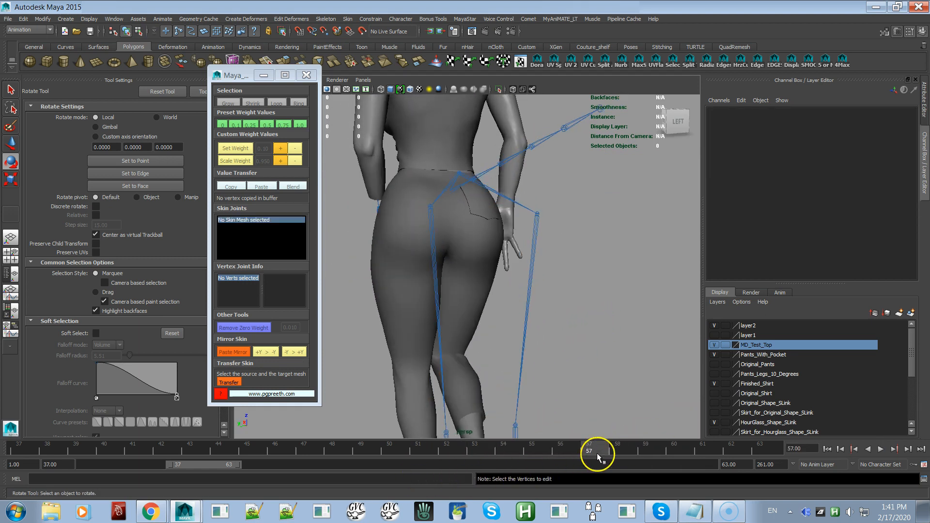
left_click(881, 449)
left_click_drag(623, 255, 806, 241, "alt")
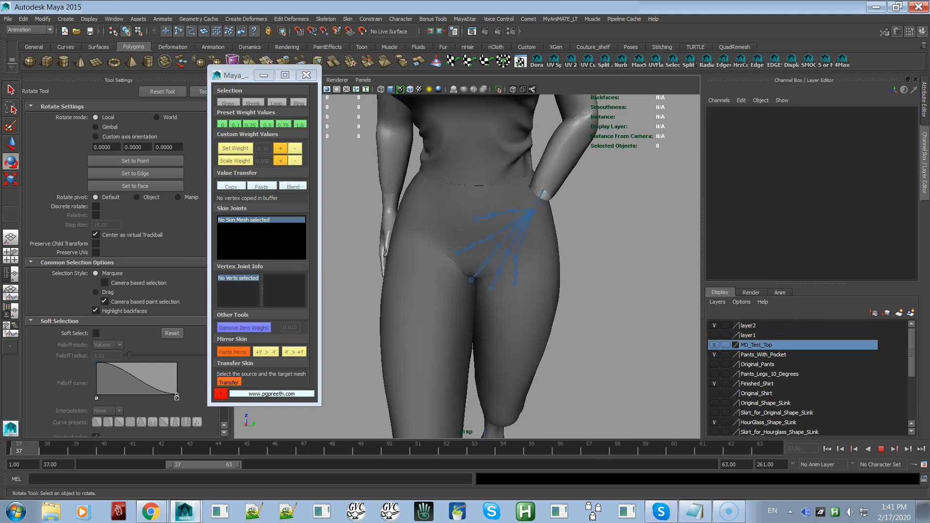
Open the female avatar appearance editor and set Body Fat to 100 to test the pants during the walk
left_click(469, 23)
left_click(467, 143)
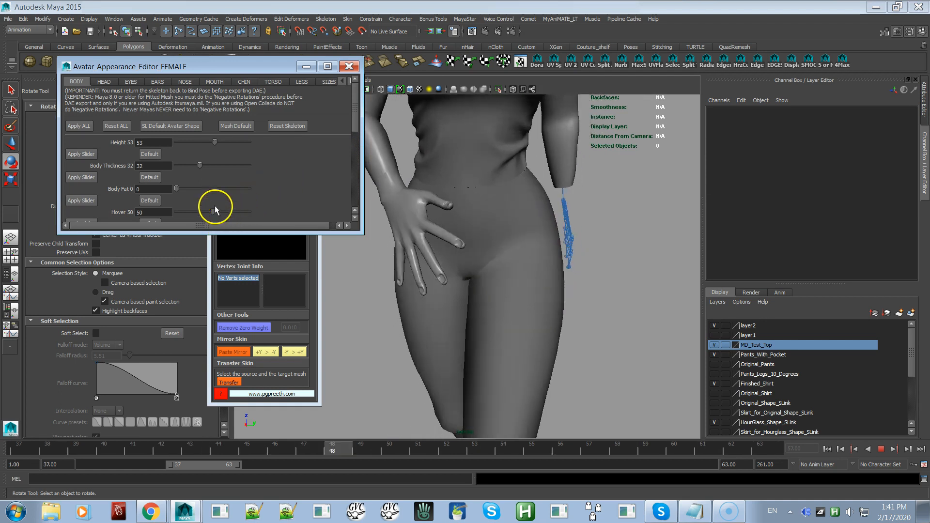
left_click_drag(176, 188, 270, 180)
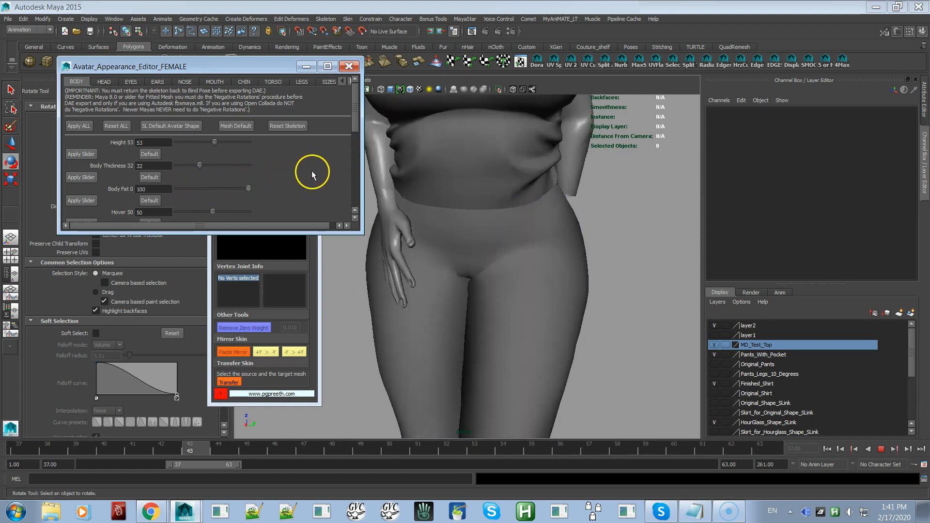
mouse_move(494, 286)
left_mouse_down("alt")
mouse_move(380, 299)
mouse_move(232, 283)
mouse_move(495, 273)
left_mouse_up("alt")
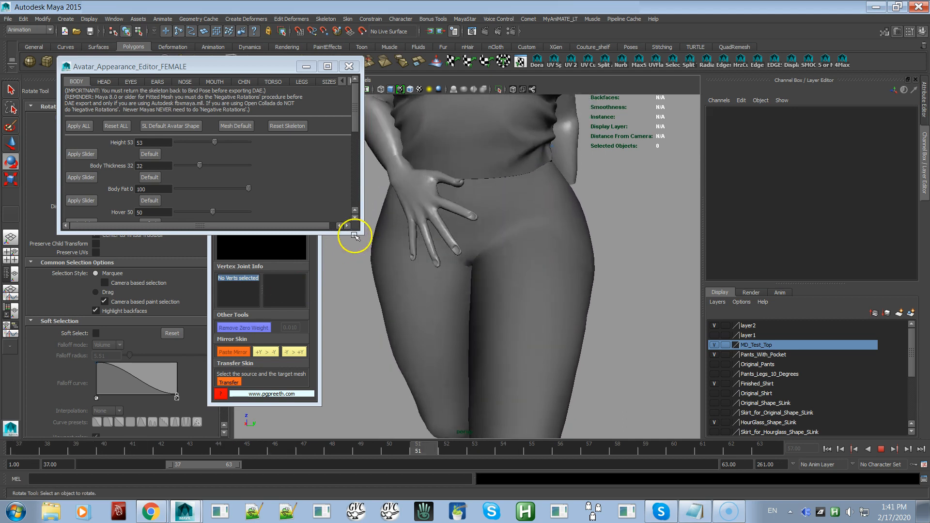
Stop the walk playback and reset the avatar's skeleton
left_click(288, 127)
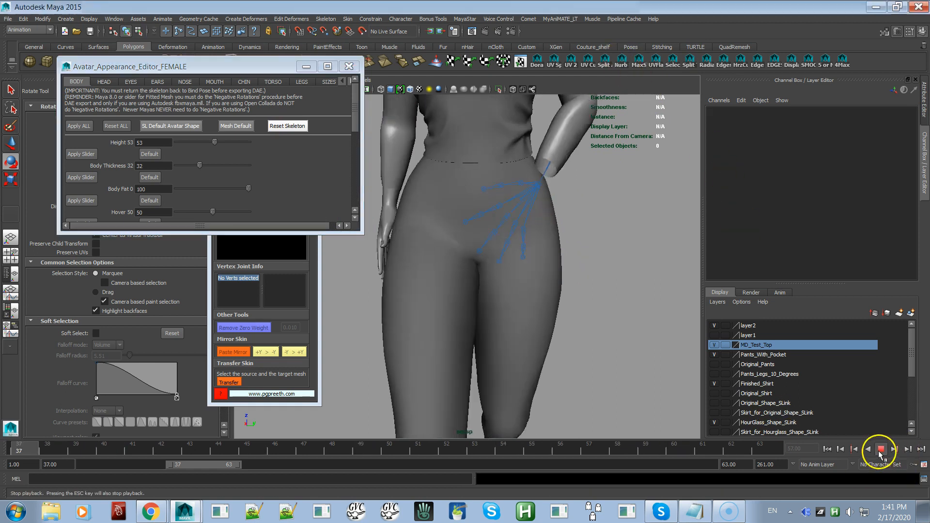
left_click(881, 452)
left_click(288, 127)
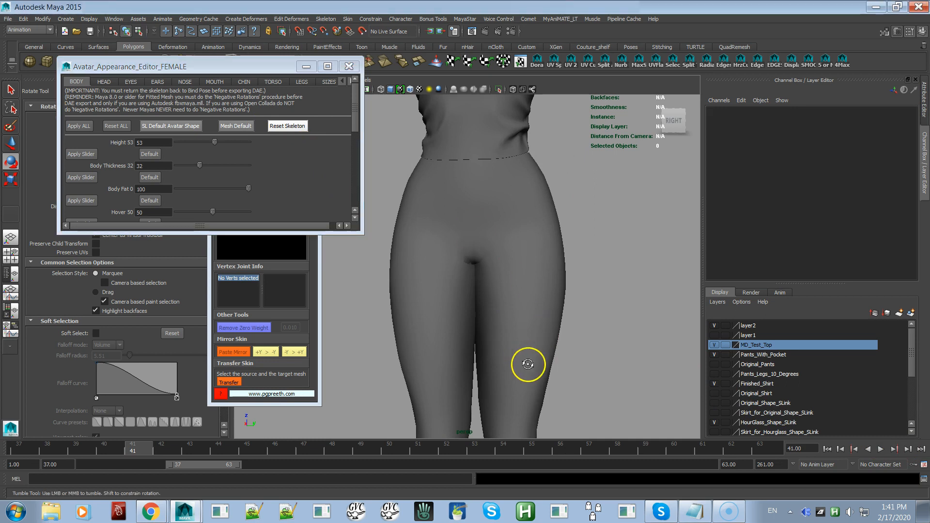
key("ctrl+z")
Raise the left leg sideways by setting the left hip joint's X rotation to 90
left_click_drag(571, 380, 608, 373, "alt")
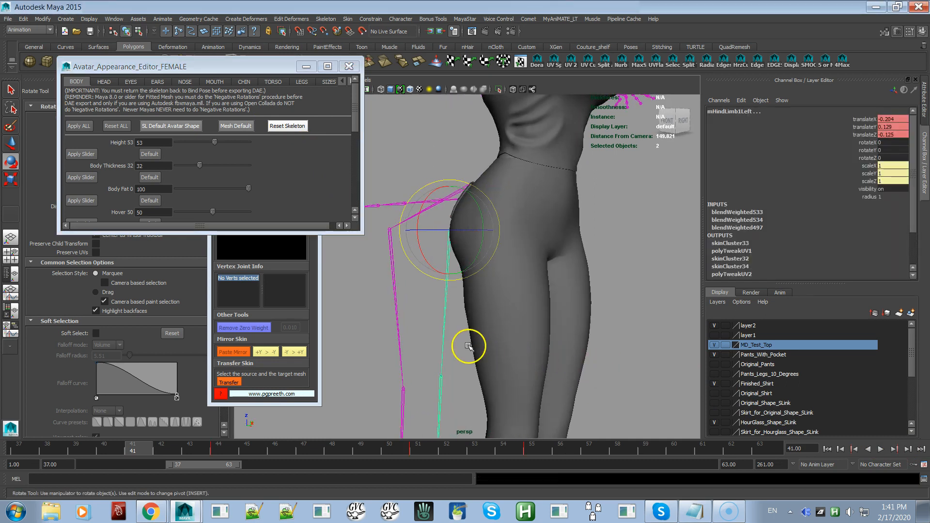
left_click(424, 356)
left_click_drag(544, 201, 620, 219)
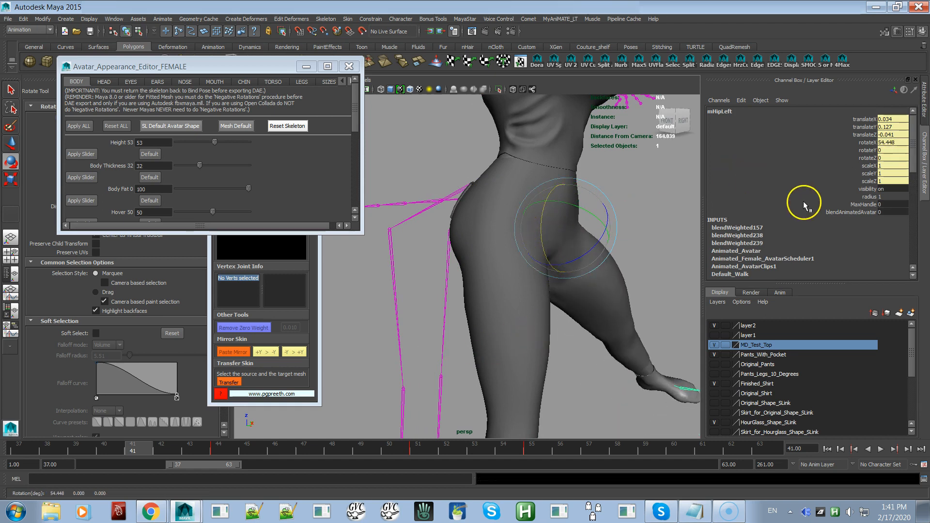
double_click(886, 143)
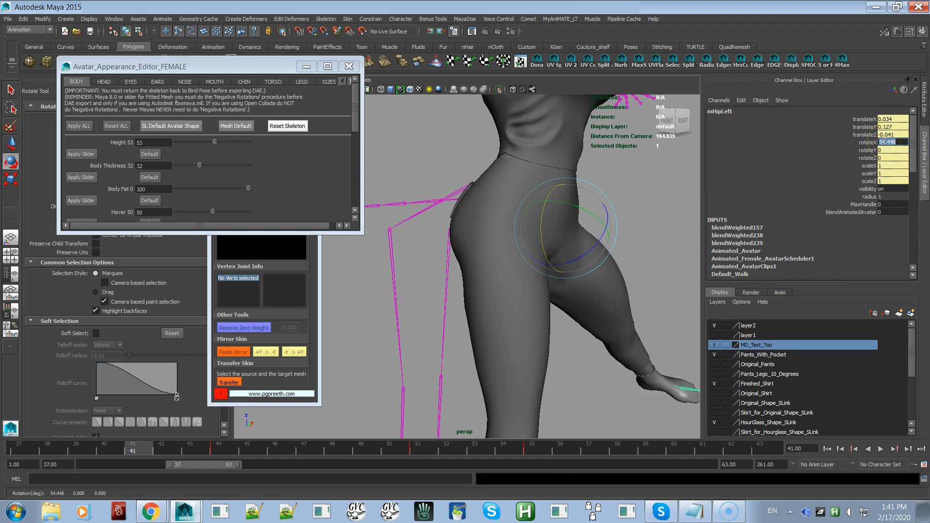
type("90")
key("Return")
Raise the right leg sideways by setting the right hip joint's X rotation to -90
left_click_drag(633, 326, 535, 325, "alt")
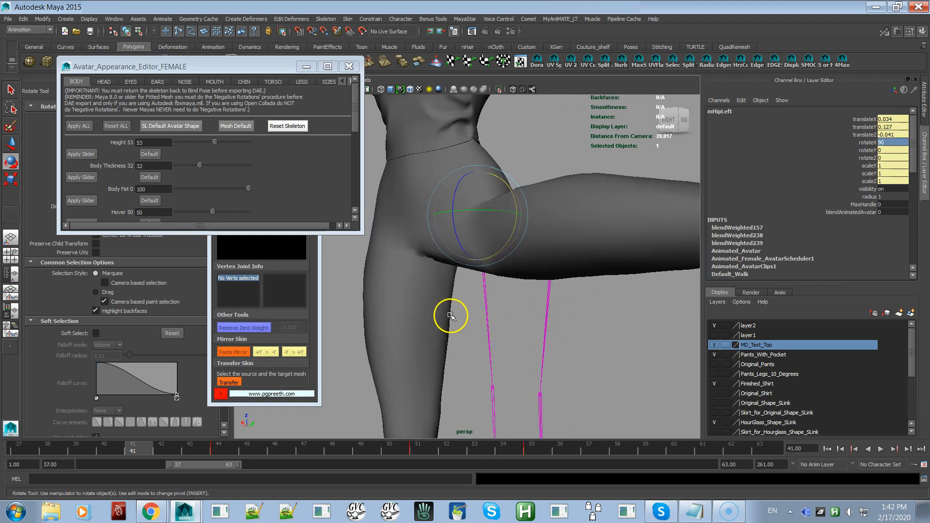
left_click(378, 326)
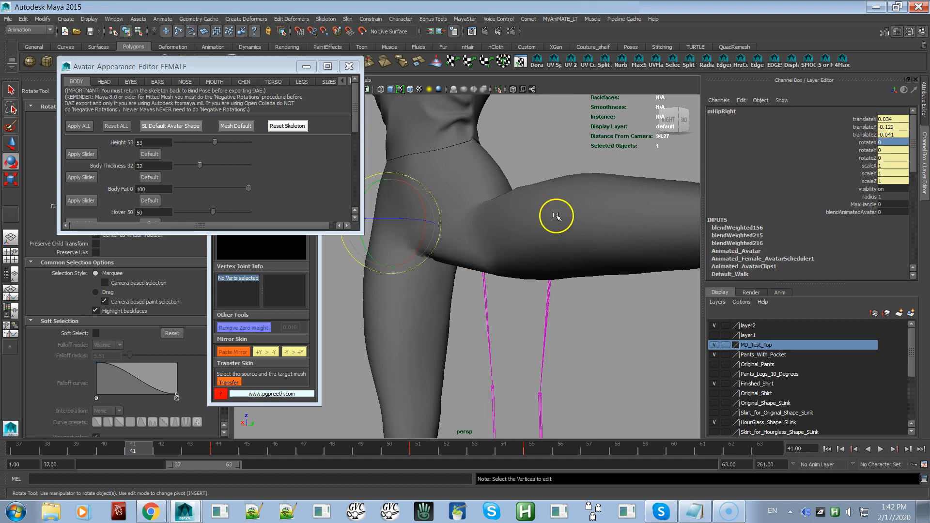
left_click(892, 142)
type("-90")
key("Return")
Select a distorted vertex on the pants beside the crotch in vertex mode and activate the Select tool
left_click_drag(530, 381, 527, 359, "alt")
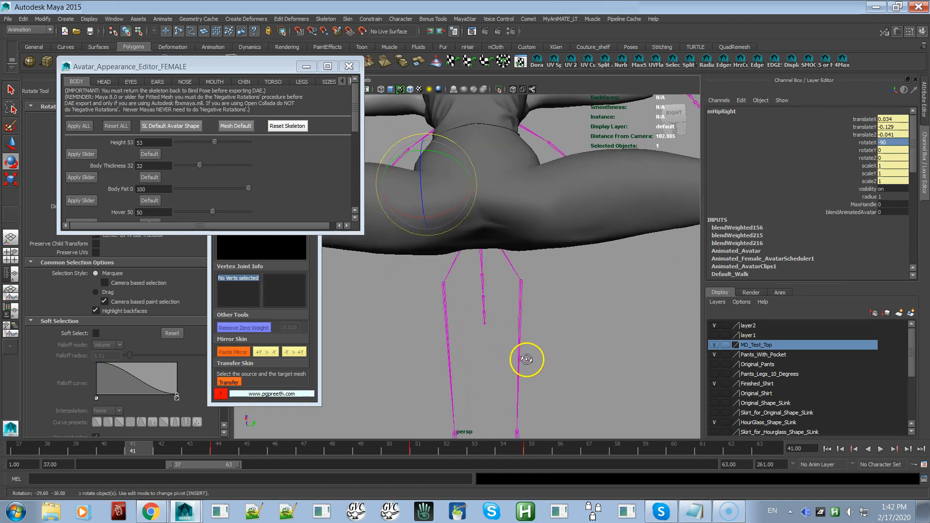
left_click(556, 238)
mouse_move(548, 216)
left_mouse_down("alt")
mouse_move(527, 281)
mouse_move(550, 274)
mouse_move(543, 221)
left_mouse_up("alt")
left_click_drag(543, 253, 524, 344, "alt")
scroll(524, 344, "up", 4)
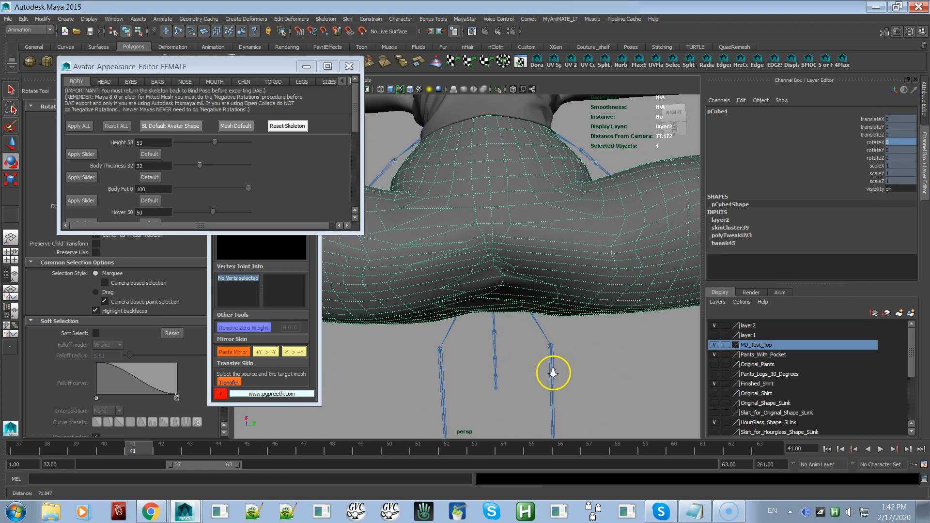
right_click_drag(511, 242, 474, 243)
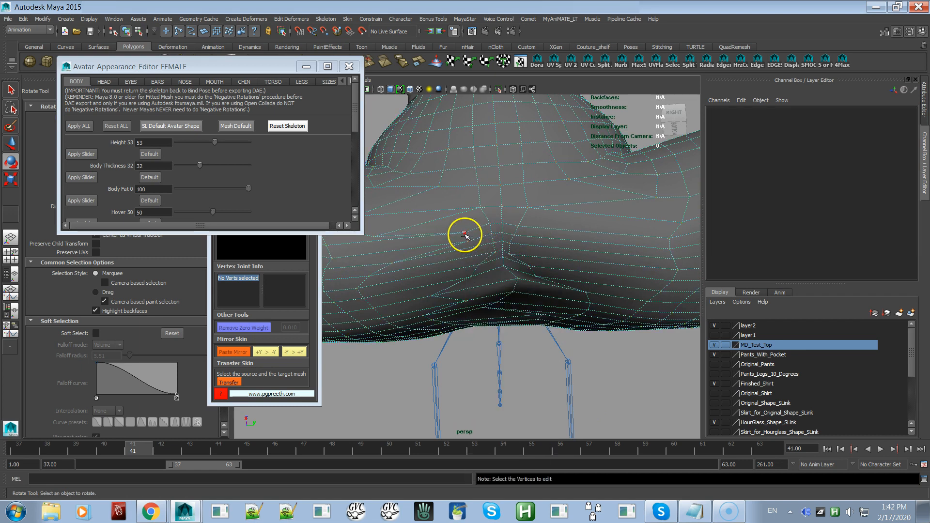
left_click(464, 234)
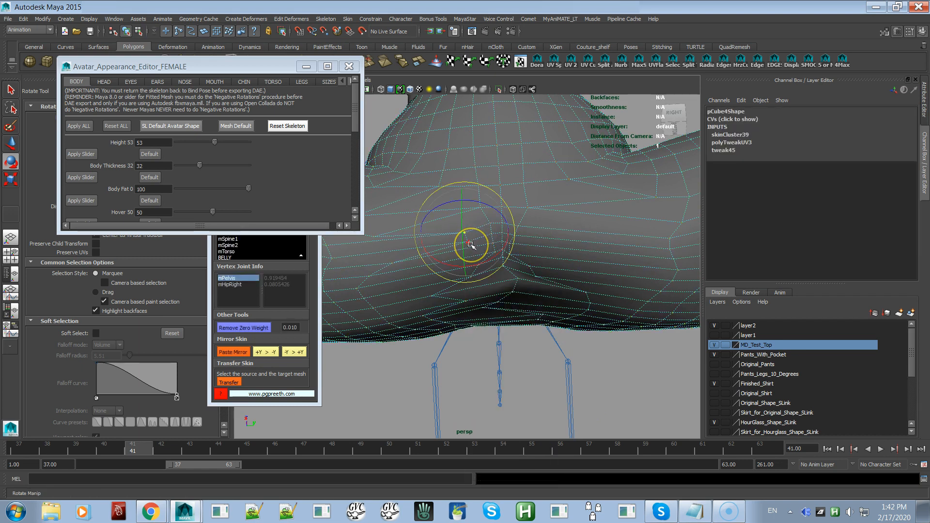
key("q")
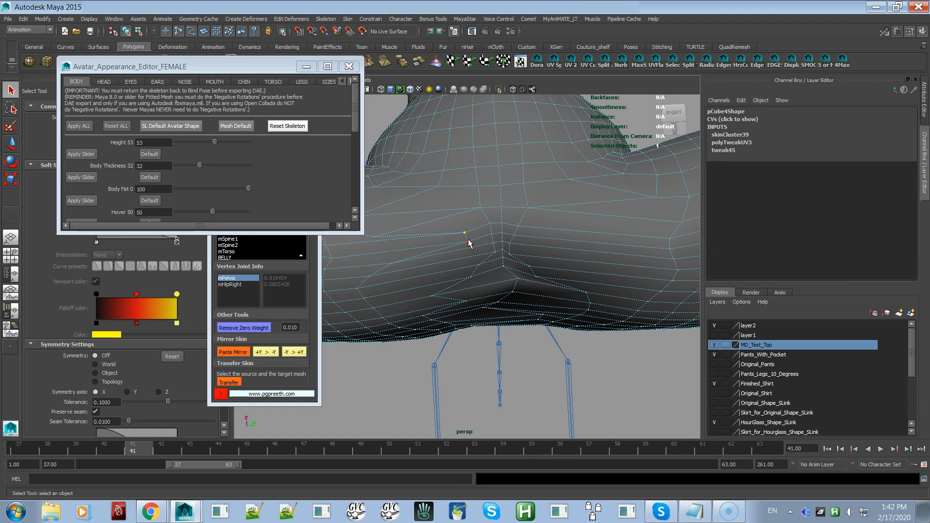
Raise the mHipRight weight of the two selected crotch vertices in small increments with the skin weighting tool
left_click(313, 303)
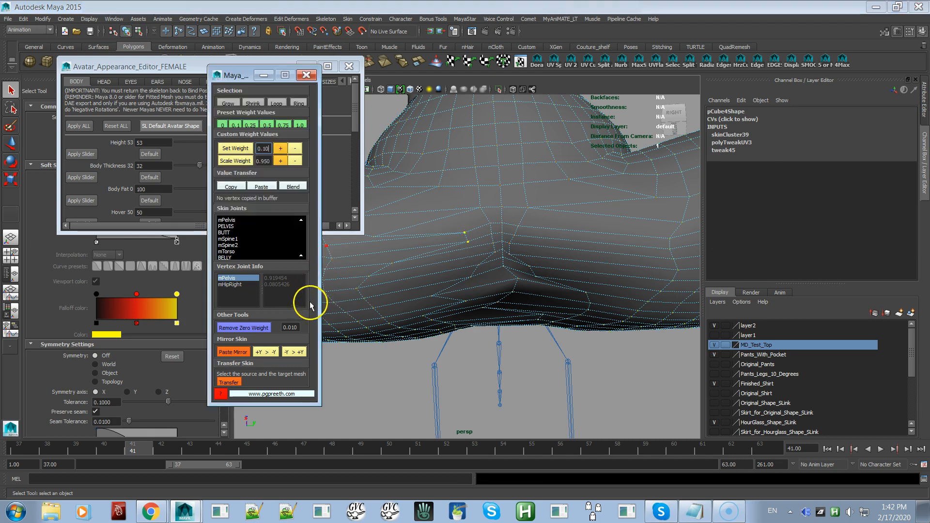
left_click(232, 284)
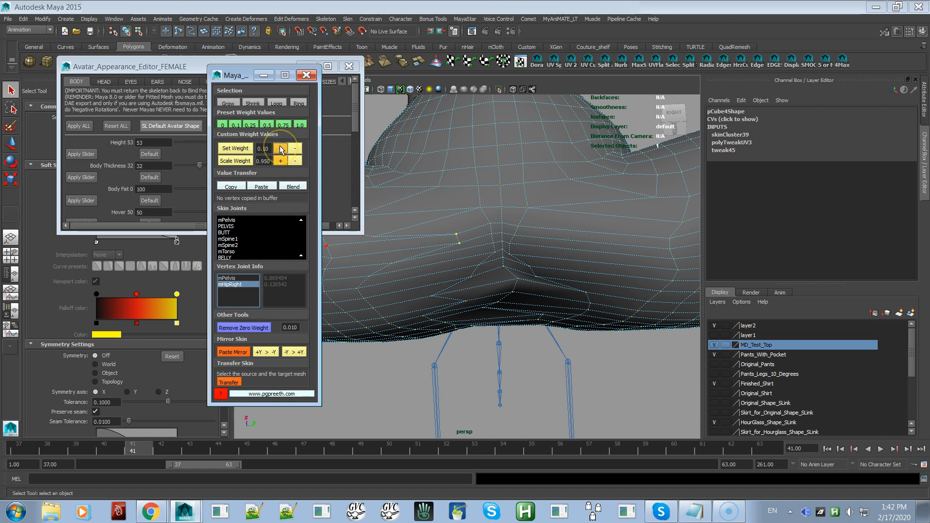
left_click(327, 272)
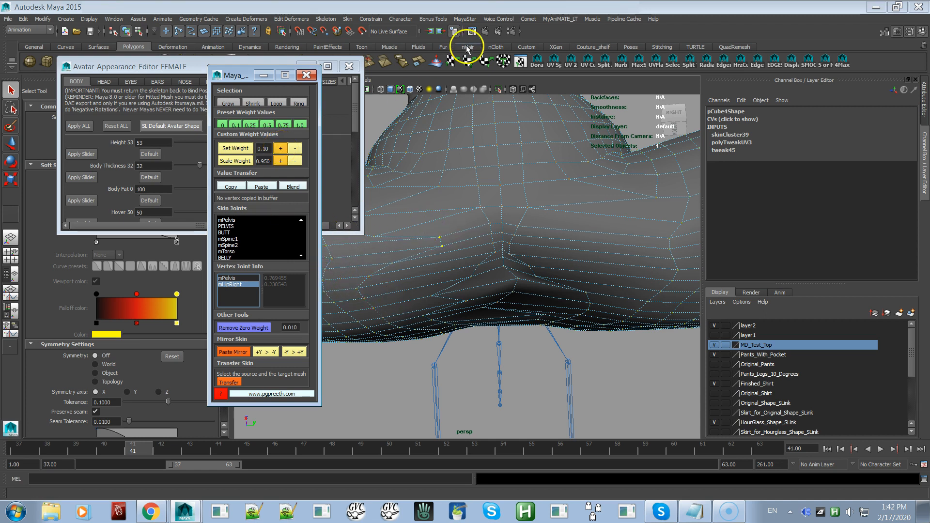
left_click(571, 84)
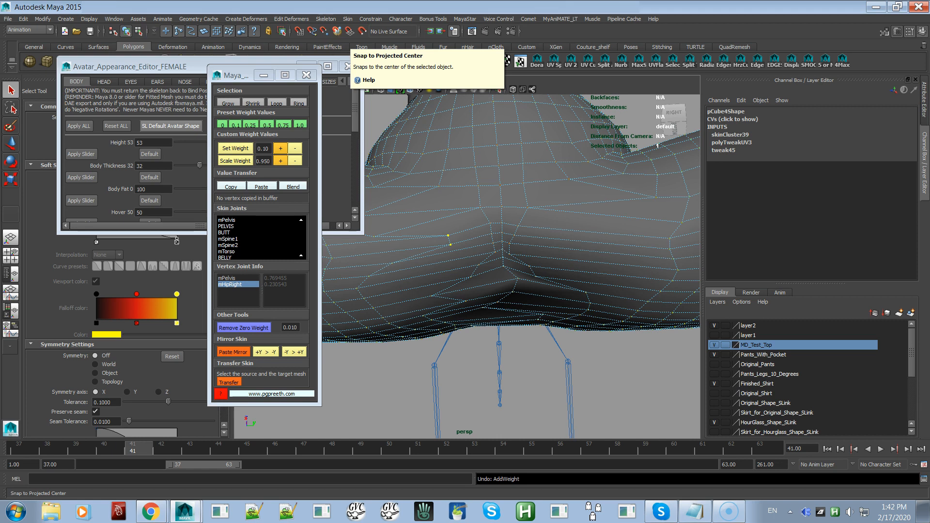
Try to smooth the selected vertices' skin weights using Smooth Selected Components with a Smooth Value of 1.0000
left_click(348, 19)
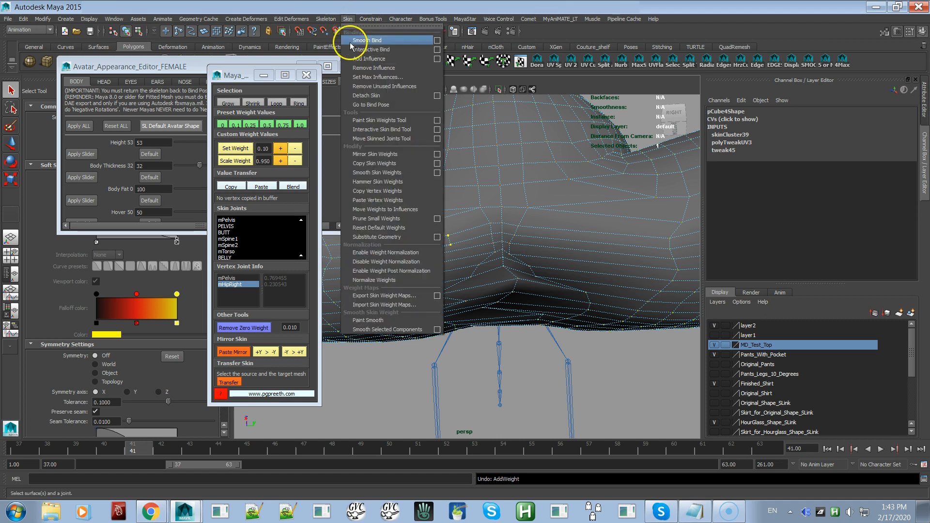
left_click(437, 329)
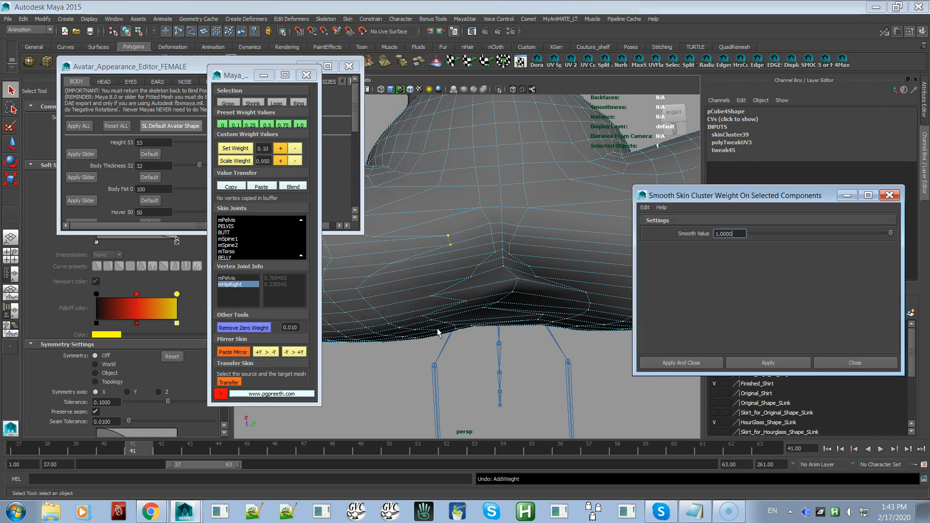
left_click(758, 365)
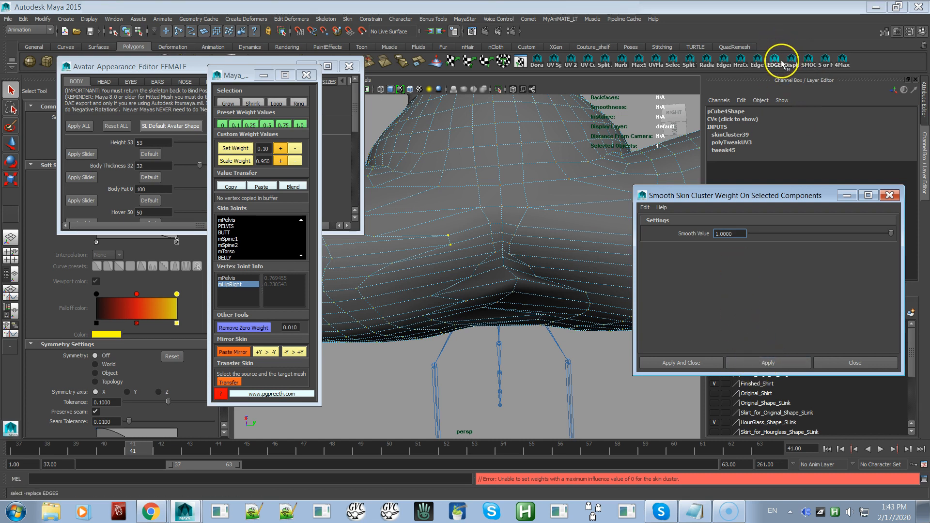
Smooth the selected vertices' skin weights with the SMOC tool and check the deformation around the hips
left_click(810, 65)
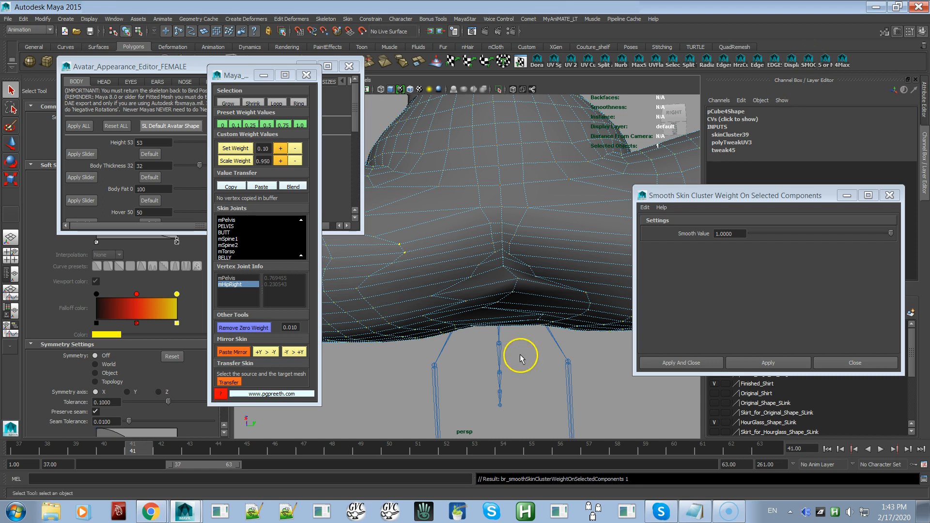
right_click_drag(478, 316, 407, 213, "alt")
left_click_drag(464, 288, 461, 300, "alt")
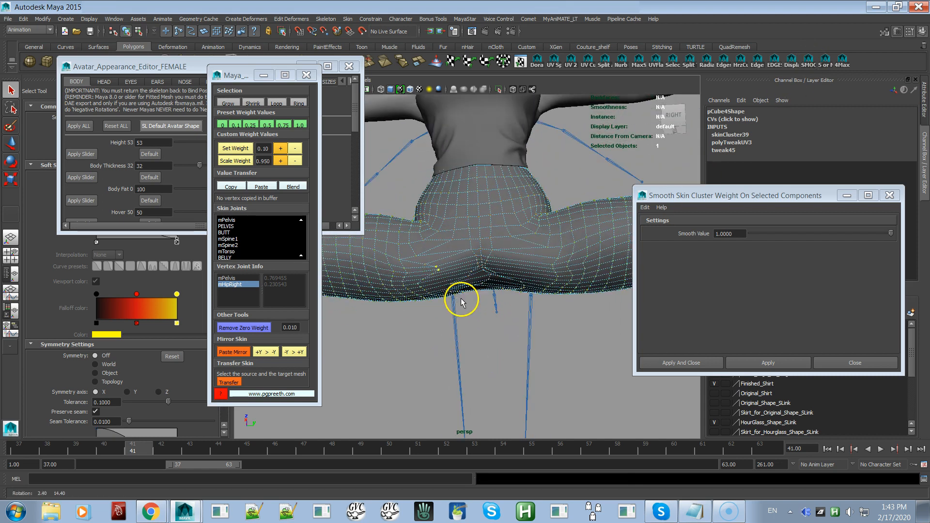
Close the skin weight smoothing options and hide the Skeleton layer
left_click(889, 195)
left_click_drag(913, 333, 923, 409)
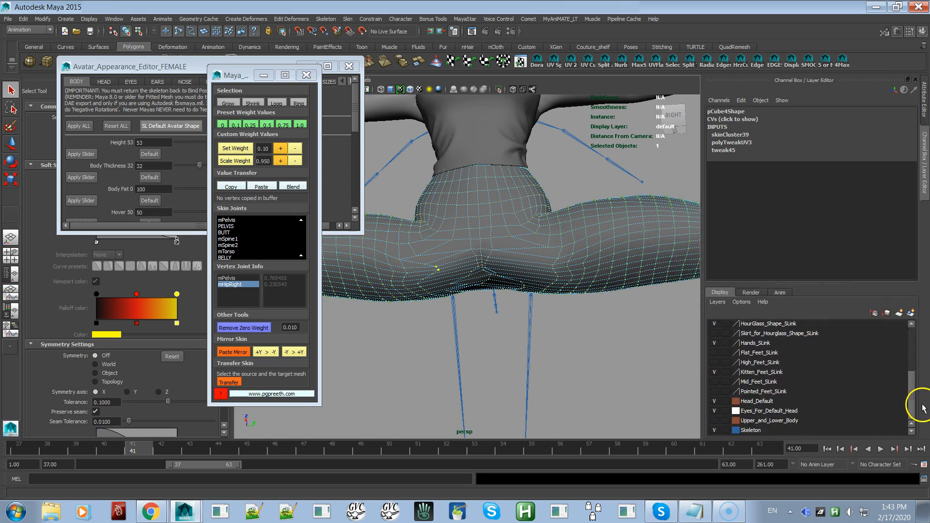
left_click(715, 431)
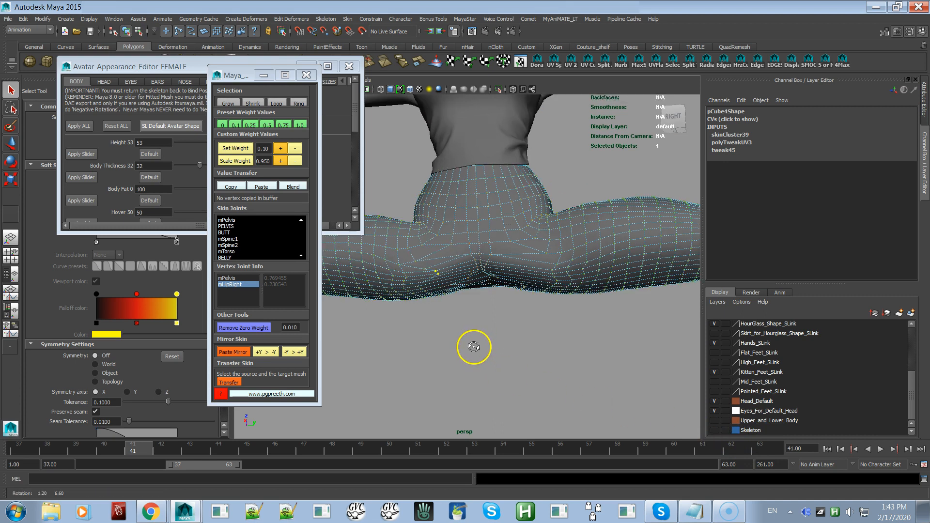
Try to select only the pants' vertices along the underside of the crotch
left_click_drag(452, 331, 527, 274)
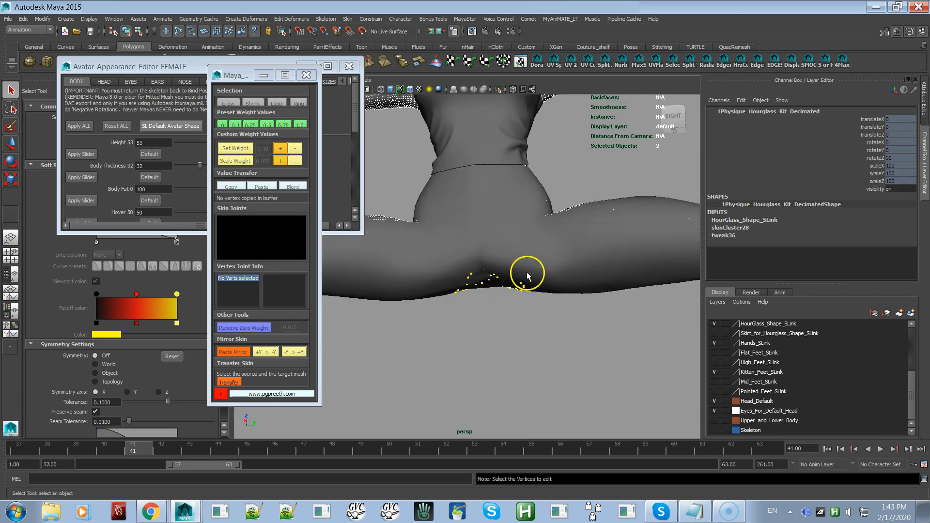
left_click_drag(502, 320, 526, 241, "alt")
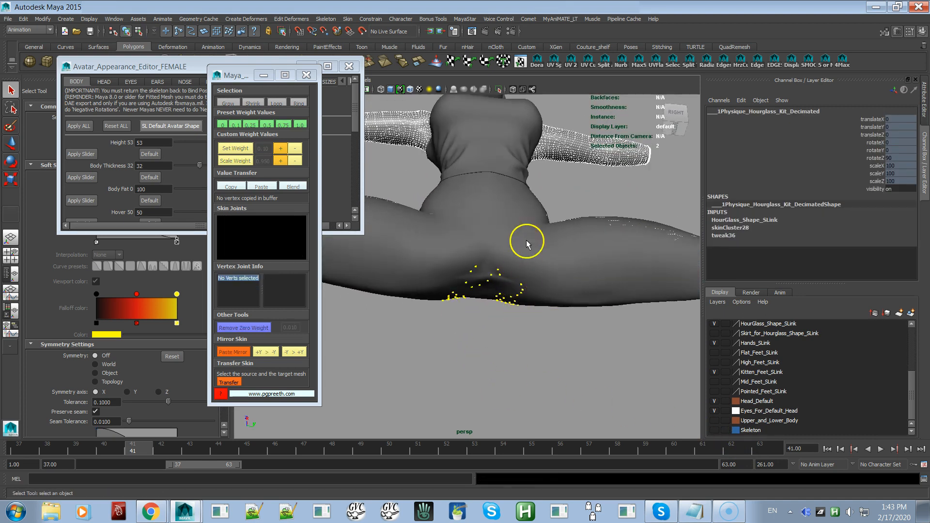
left_click(562, 156)
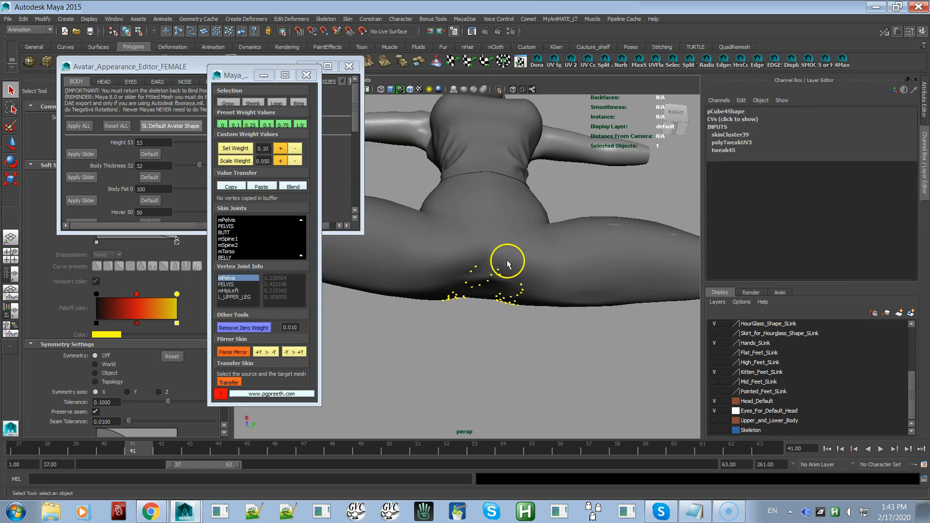
Identify the avatar body's layer, HourGlass_Shape_SLink, set it to Reference while keeping it visible, and check that the body cannot be selected
left_click(587, 158)
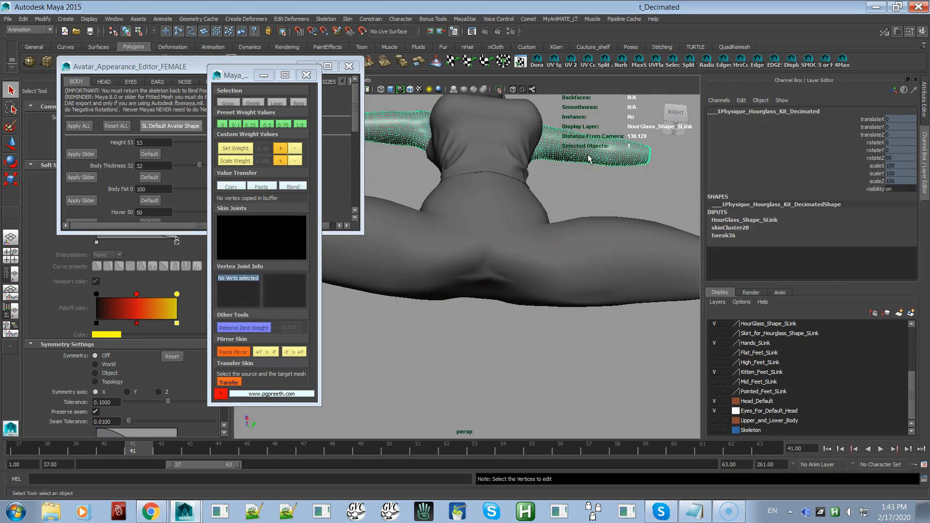
left_click(715, 324)
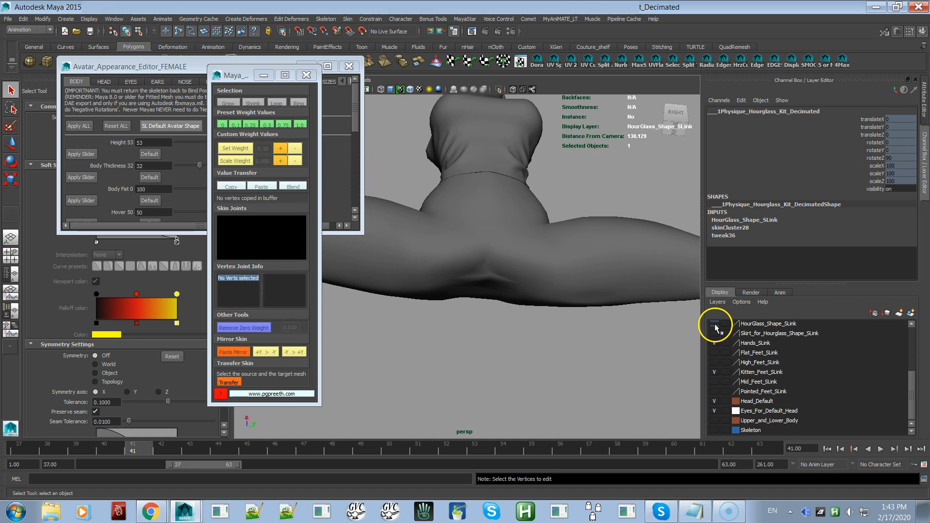
left_click(572, 310)
left_click_drag(572, 310, 520, 360, "alt")
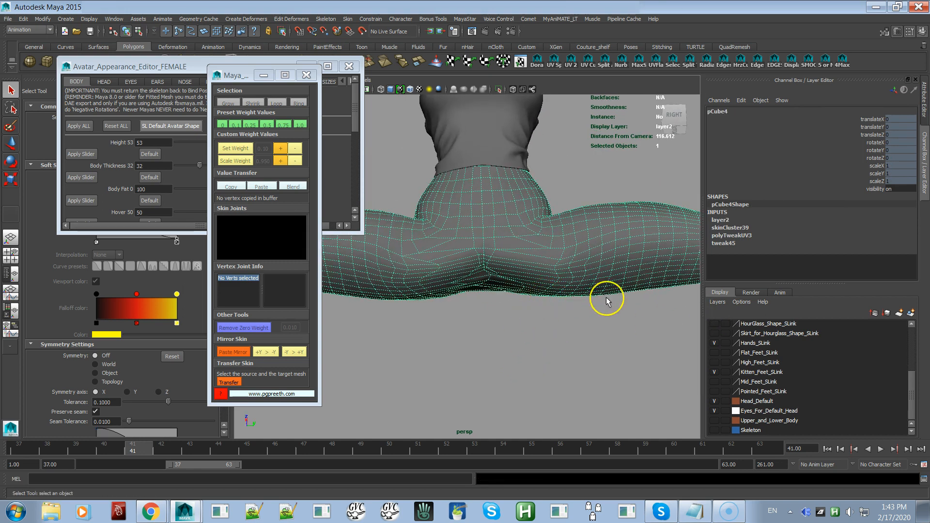
left_click(715, 324)
left_click(727, 324)
left_click(727, 324)
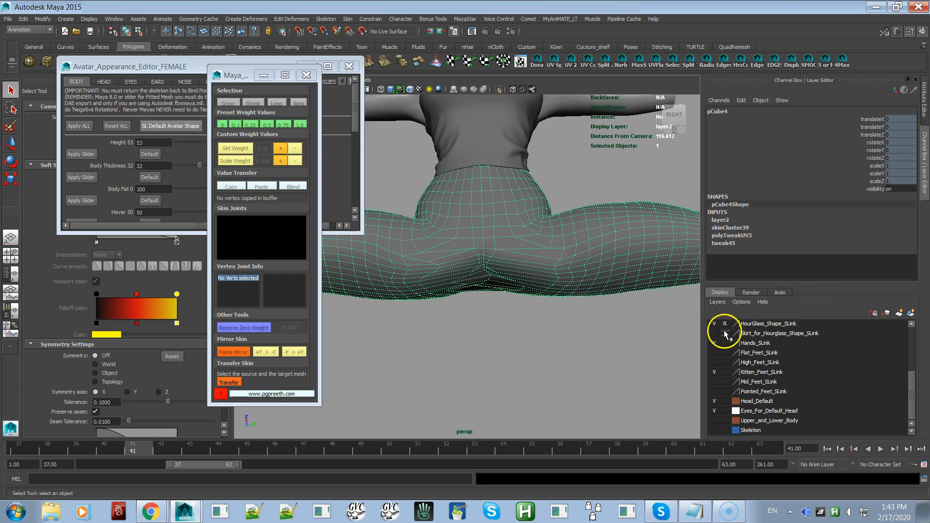
left_click(568, 129)
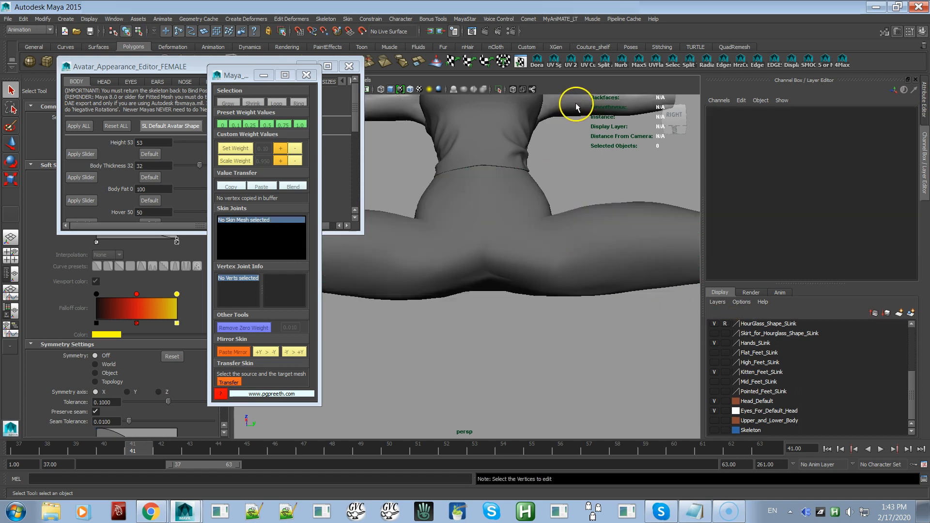
Select the pants' crotch vertices in vertex mode and smooth their skin weights repeatedly with the SMOC tool
left_click(595, 236)
right_click_drag(595, 236, 566, 237)
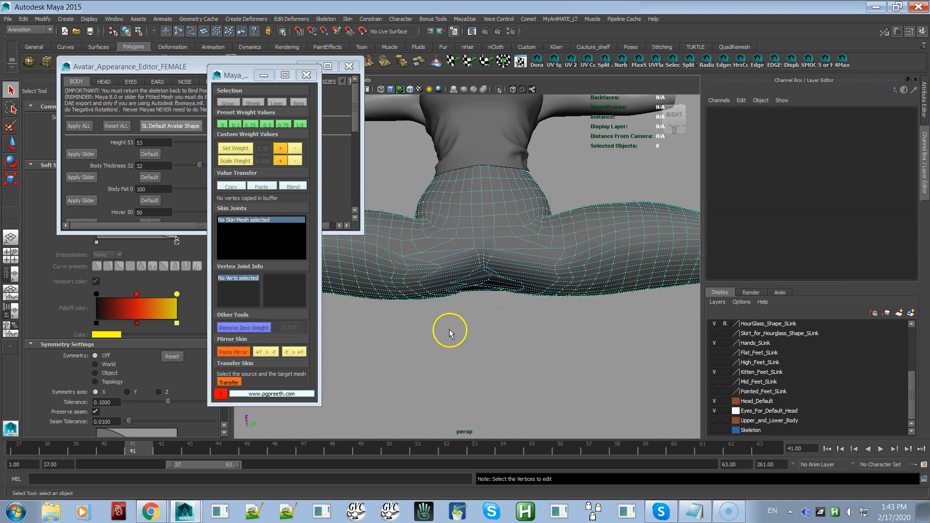
left_click_drag(447, 328, 530, 261)
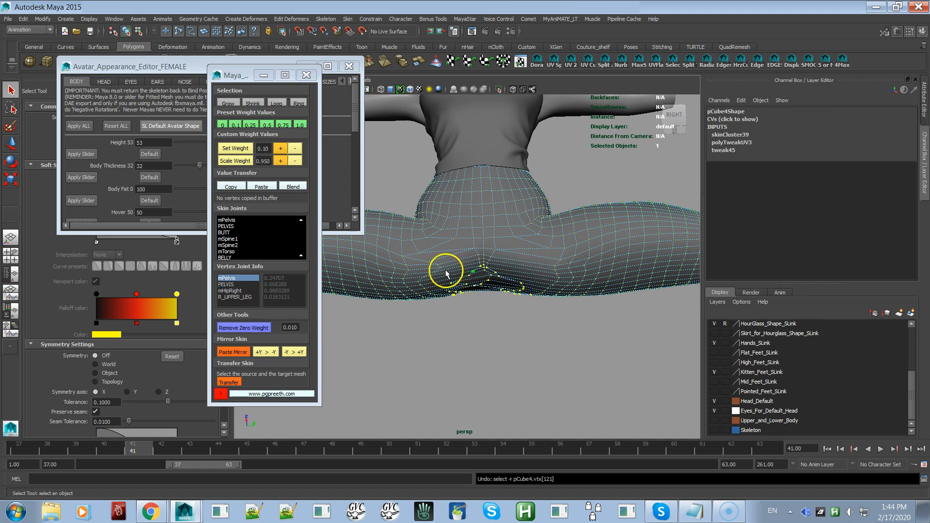
left_click(809, 60)
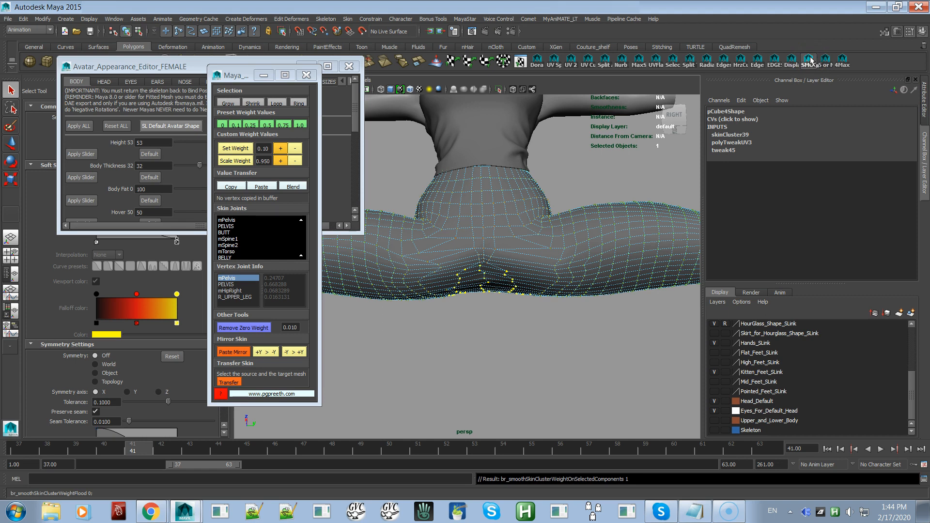
left_click(810, 60)
left_click(811, 61)
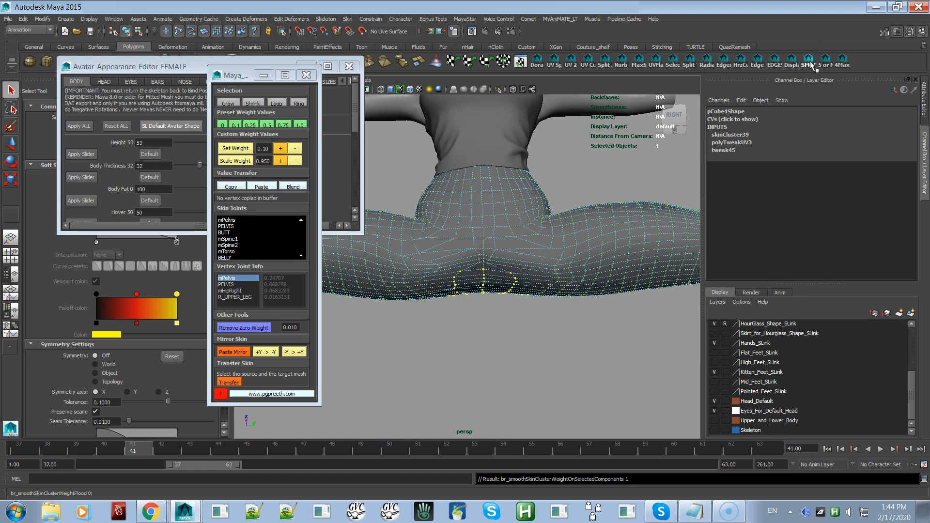
Smooth the skin weights of the wider band of vertices around the crotch with SMOC and check the deformation
left_click(824, 62)
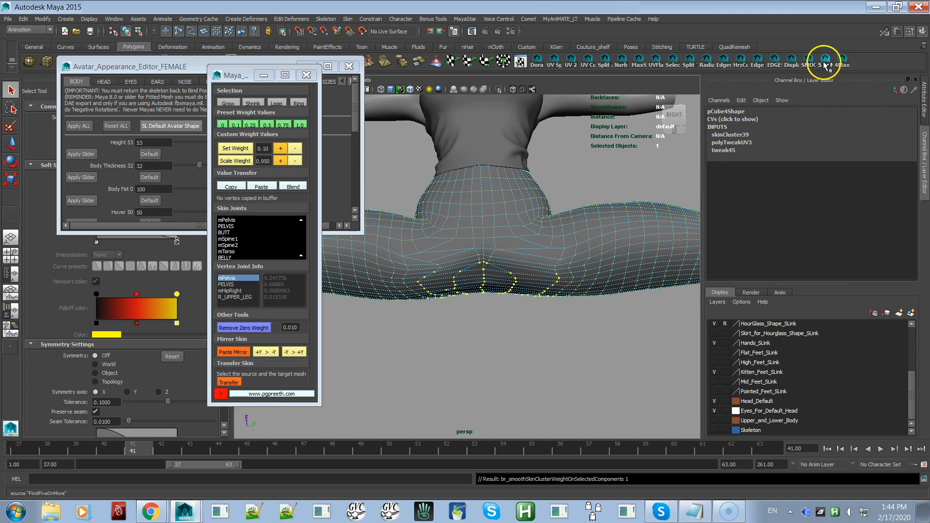
left_click(823, 62)
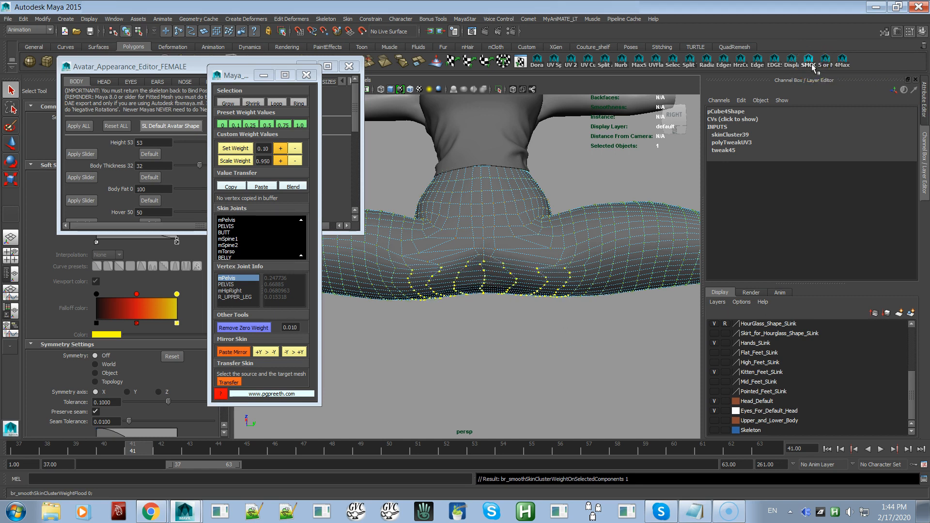
left_click_drag(663, 265, 662, 266, "alt")
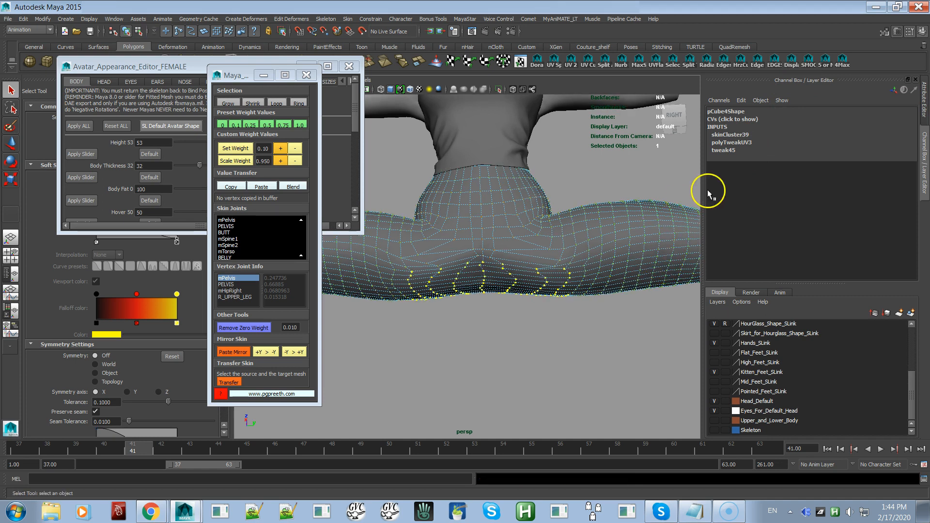
left_click(808, 65)
left_click_drag(606, 303, 599, 316, "alt")
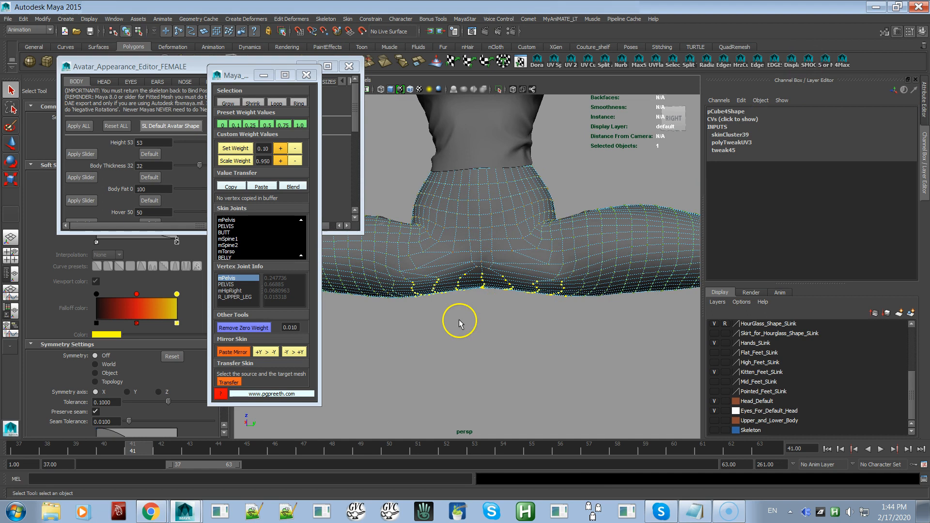
Select the uneven vertices on both sides of the crotch, smooth them with SMOC, and undo the last smoothing
left_click(426, 276)
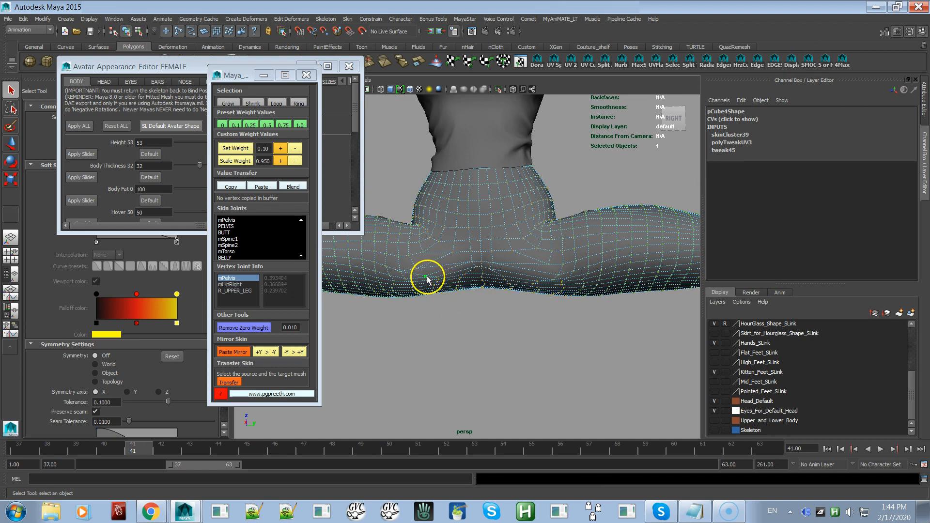
left_click(557, 275, "shift")
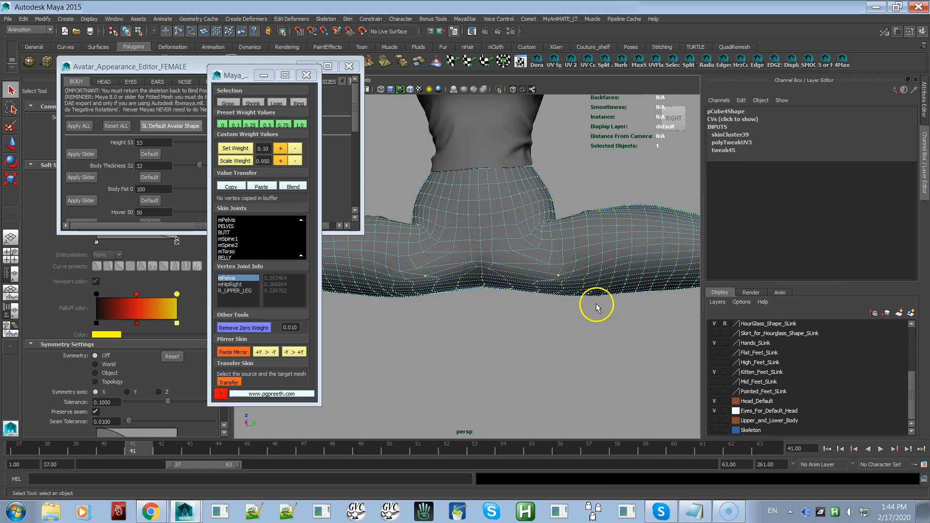
left_click(808, 62)
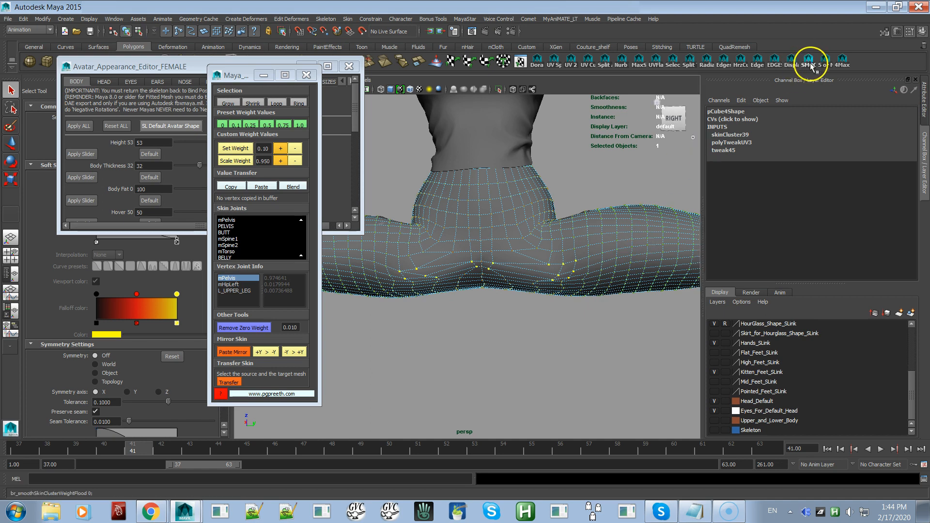
key("ctrl+z")
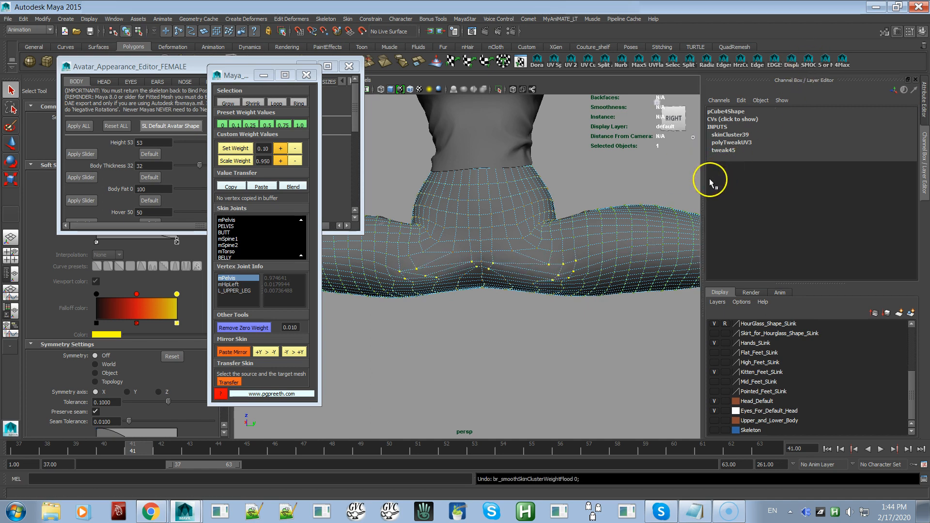
Deselect the central crotch vertices and smooth the skin weights of the remaining vertices on both sides with SMOC
left_click_drag(457, 345, 501, 291)
left_click(808, 62)
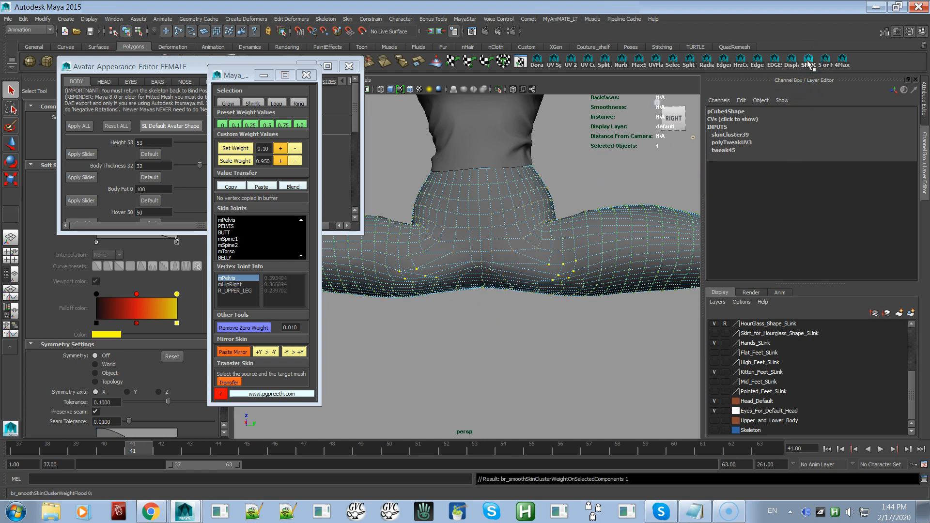
left_click(808, 63)
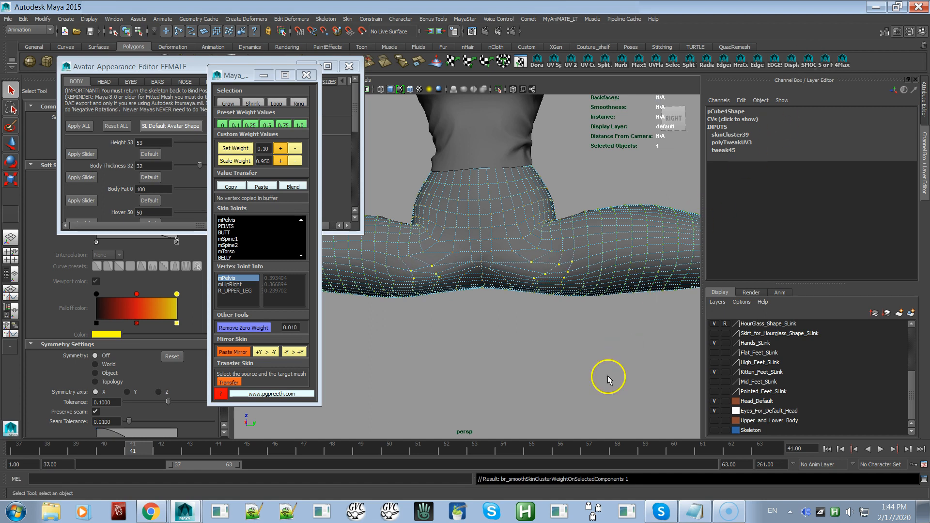
Set the animation to frame 54 and select the distorted vertices in the hip crease beside the avatar's hand
left_click_drag(556, 451, 504, 448)
left_click_drag(538, 366, 553, 348, "alt")
right_click_drag(554, 347, 686, 393, "alt")
left_click_drag(618, 357, 619, 363, "alt")
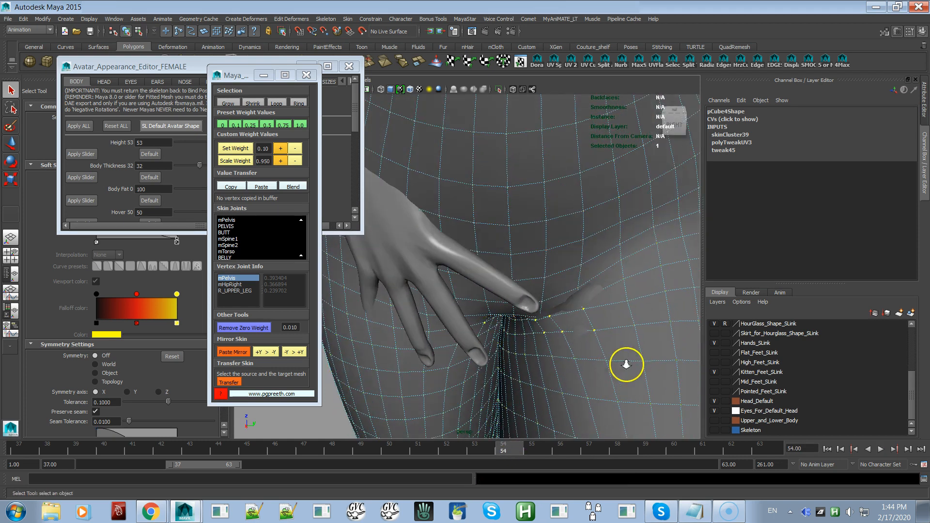
right_click_drag(625, 365, 658, 373, "alt")
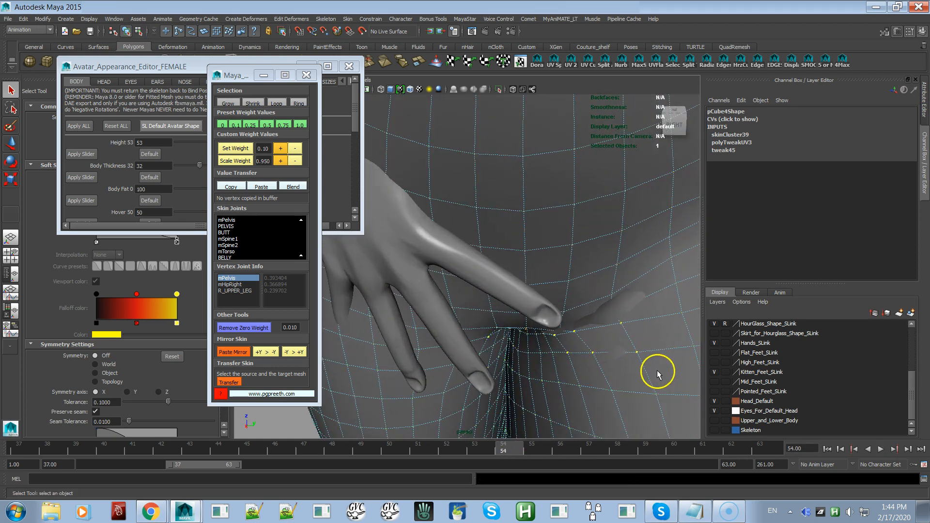
left_click(669, 289)
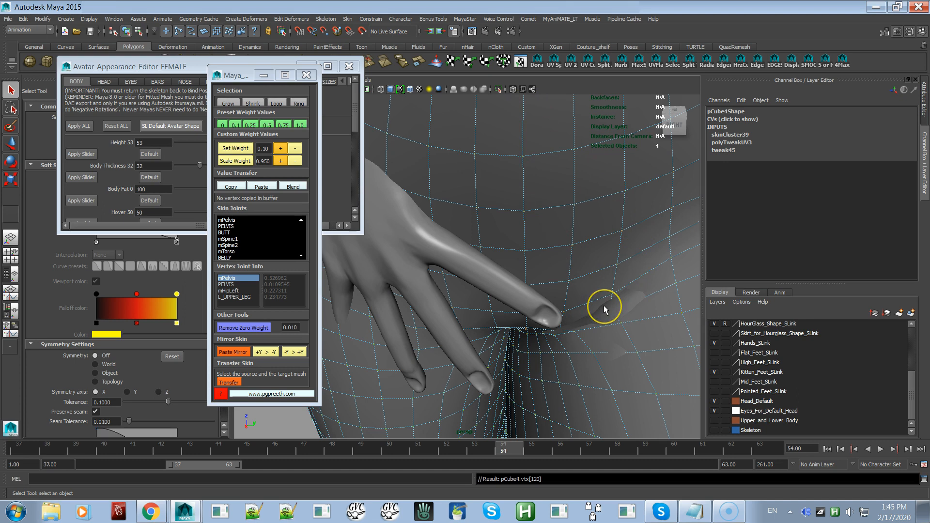
Move the selected hip crease vertices slightly with the Move tool and smooth their skin weights with SMOC
key("w")
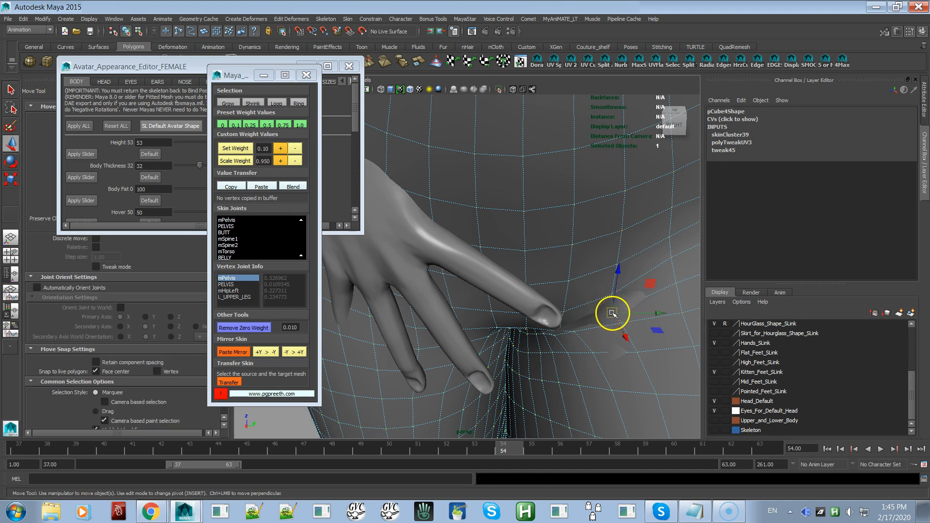
left_click_drag(655, 281, 659, 275)
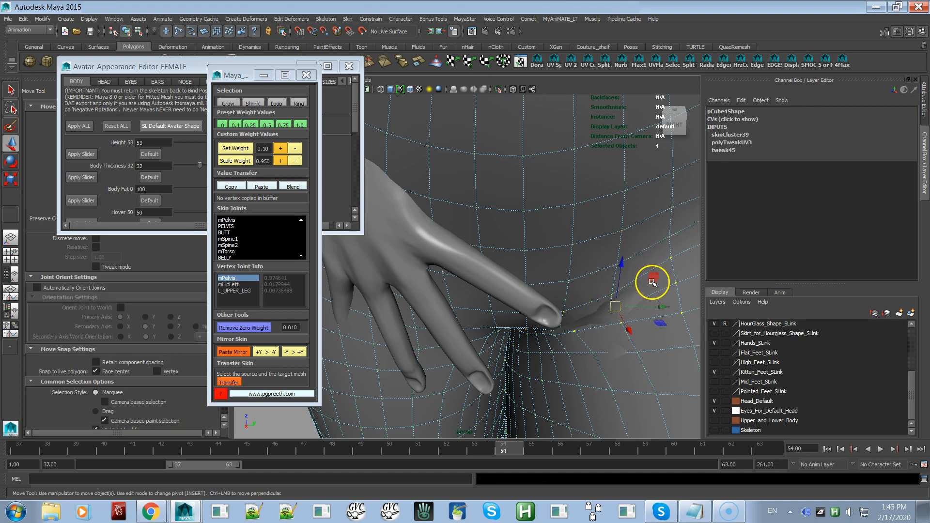
left_click(809, 62)
left_click(809, 62)
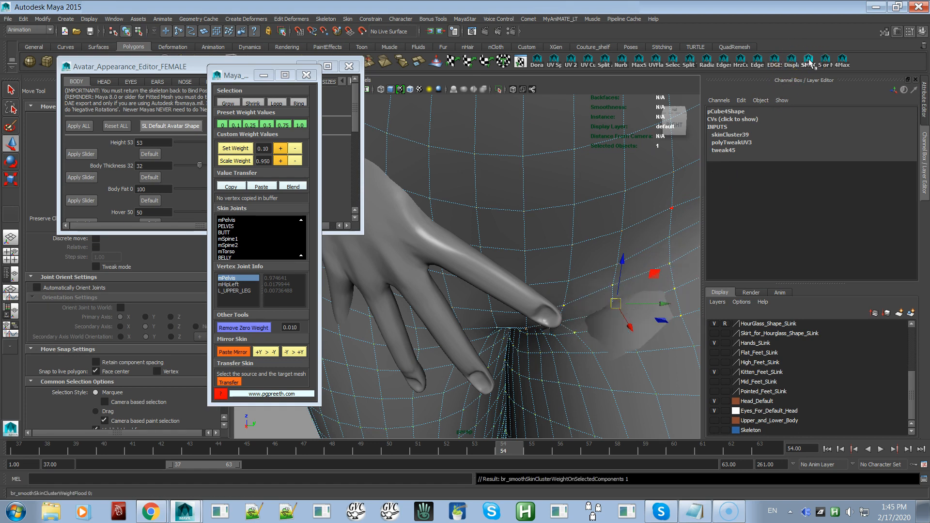
Inspect the smoothed hip crease from several angles and move the animation to frame 55
scroll(589, 324, "down", 3)
left_click_drag(588, 324, 598, 300, "alt")
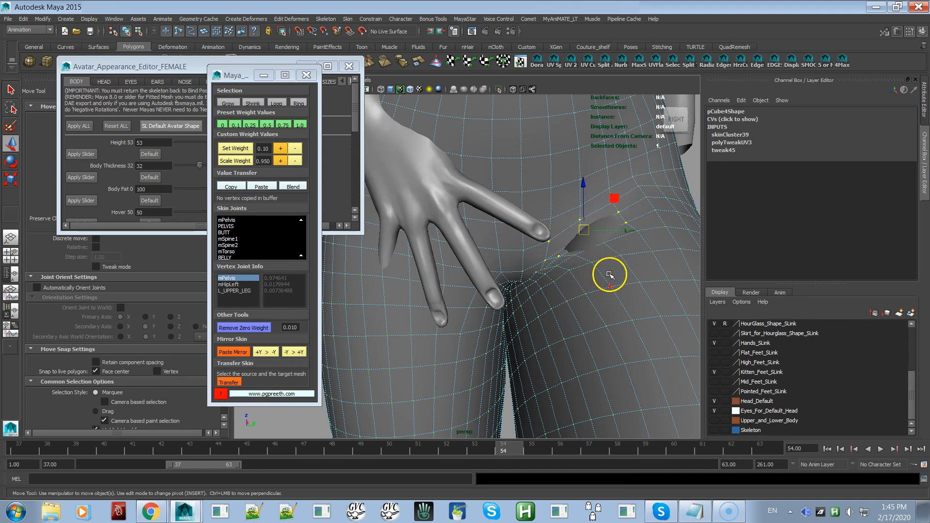
mouse_move(572, 291)
left_mouse_down("alt")
mouse_move(565, 304)
mouse_move(572, 291)
left_mouse_up("alt")
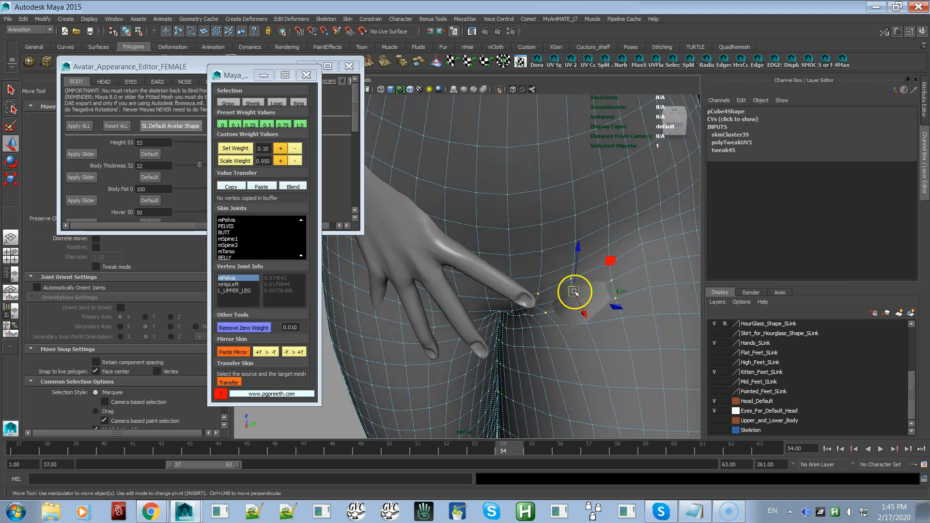
right_click_drag(580, 328, 504, 253, "alt")
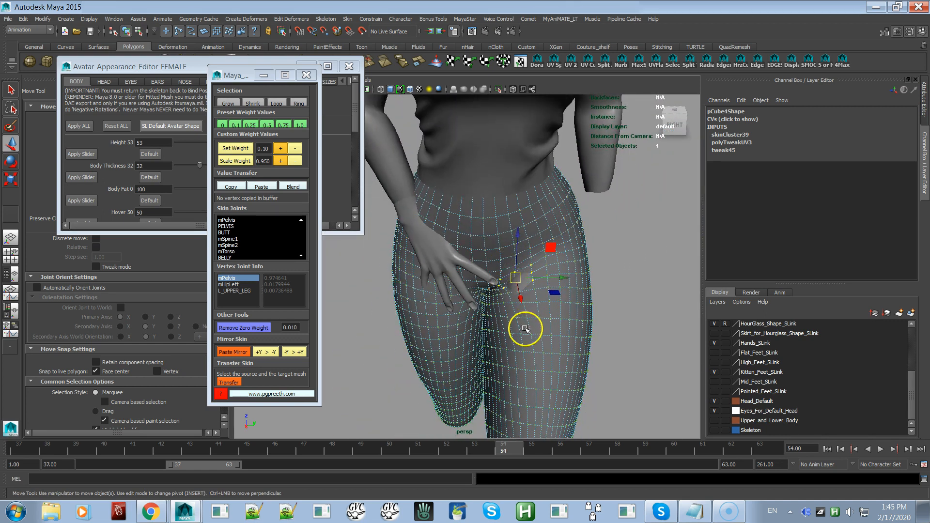
mouse_move(499, 453)
left_mouse_down()
mouse_move(677, 420)
mouse_move(442, 473)
mouse_move(648, 424)
mouse_move(539, 509)
mouse_move(588, 438)
mouse_move(519, 505)
mouse_move(604, 440)
mouse_move(528, 504)
mouse_move(583, 444)
mouse_move(546, 453)
left_mouse_up()
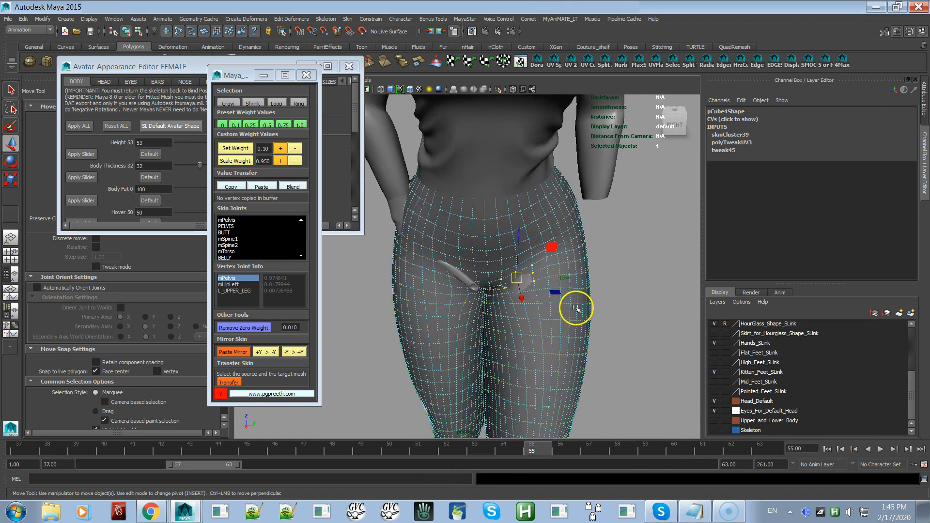
Switch the pants to object mode, select the pants mesh, and return it to the bind pose
right_click(575, 307)
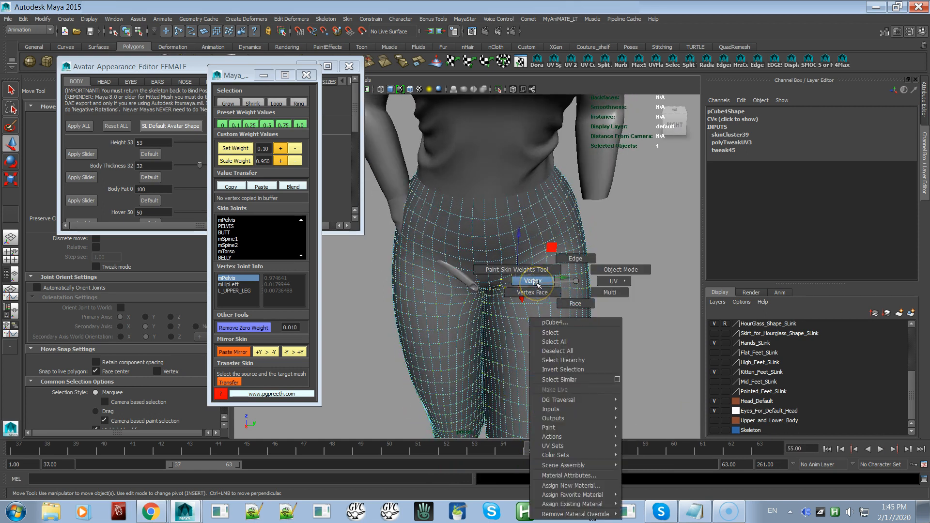
right_click_drag(609, 271, 609, 271)
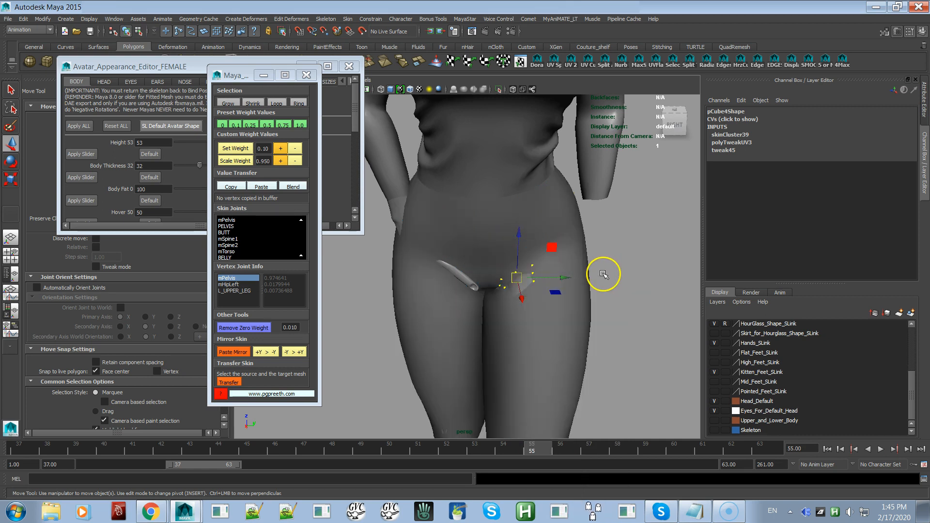
left_click(592, 286)
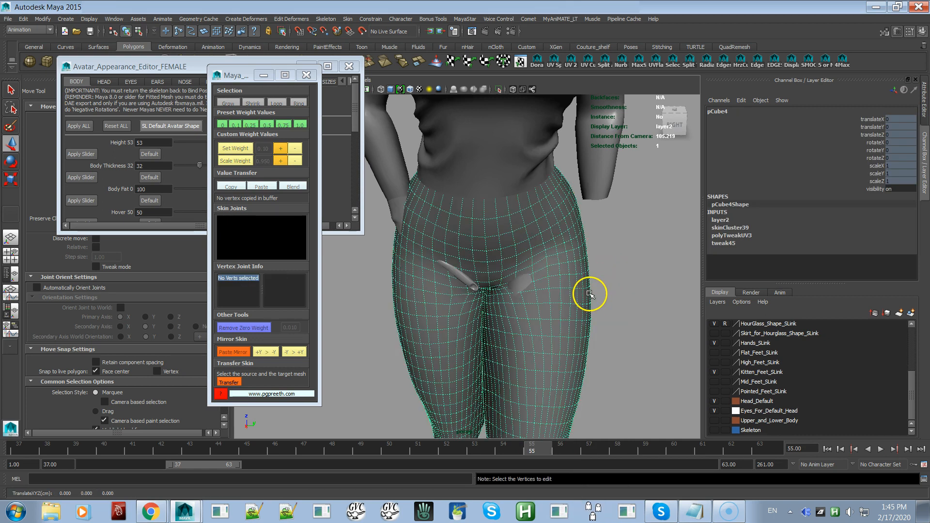
left_click(348, 18)
left_click(379, 105)
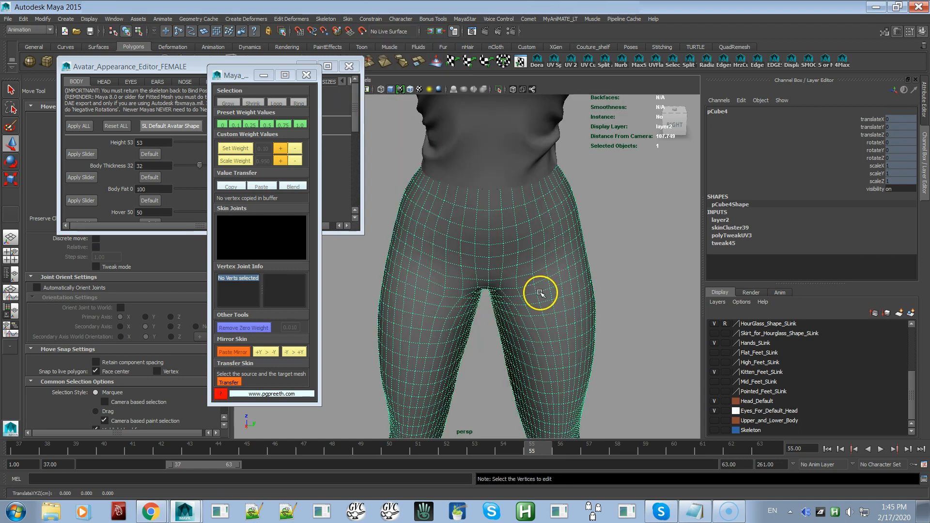
Select the hourglass avatar body mesh and hide the HourGlass_Shape_SLink layer
right_click_drag(541, 293, 581, 315, "alt")
right_click_drag(556, 285, 497, 179, "alt")
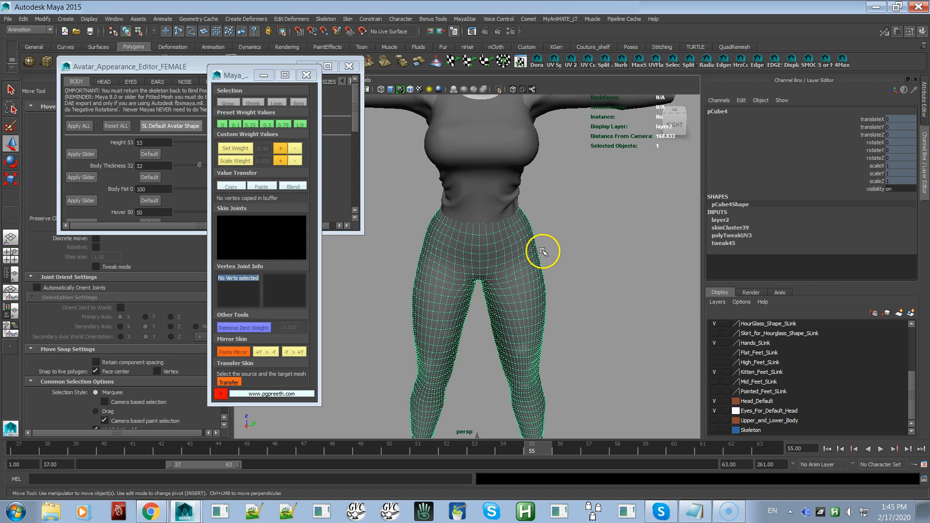
left_click(566, 105)
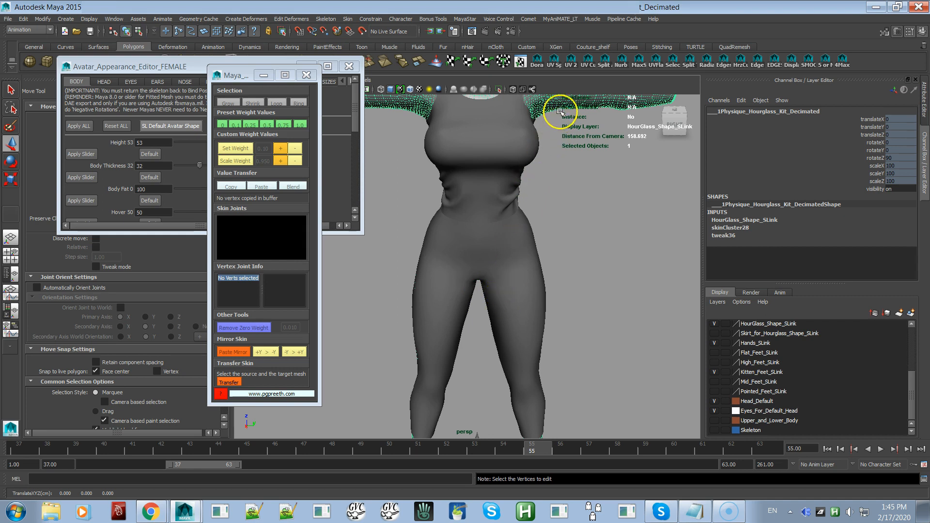
left_click(714, 324)
Switch the pants mesh to vertex mode and select the vertices on both sides of the crotch with the Select tool
mouse_move(522, 281)
right_mouse_down()
mouse_move(522, 304)
mouse_move(426, 272)
mouse_move(481, 282)
right_mouse_up()
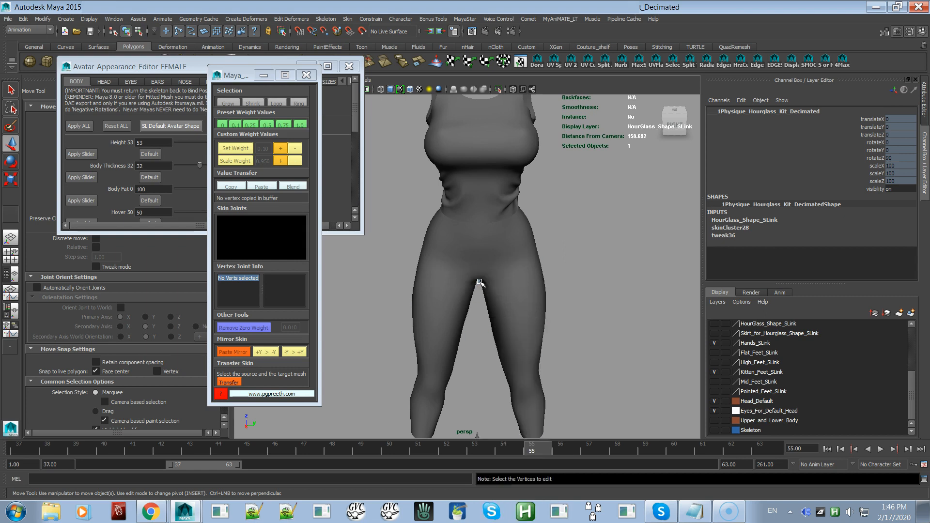
mouse_move(487, 314)
left_mouse_down("alt")
mouse_move(497, 306)
mouse_move(488, 305)
left_mouse_up("alt")
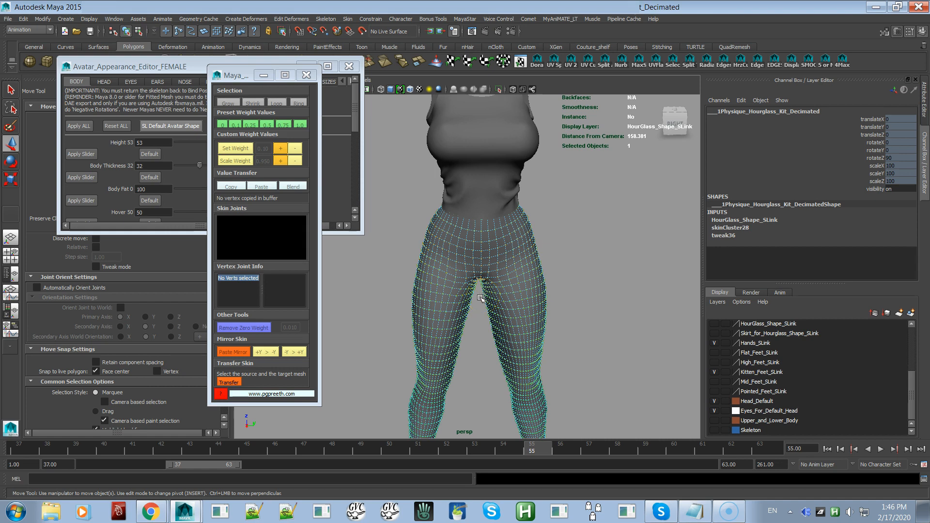
left_click_drag(509, 265, 511, 272)
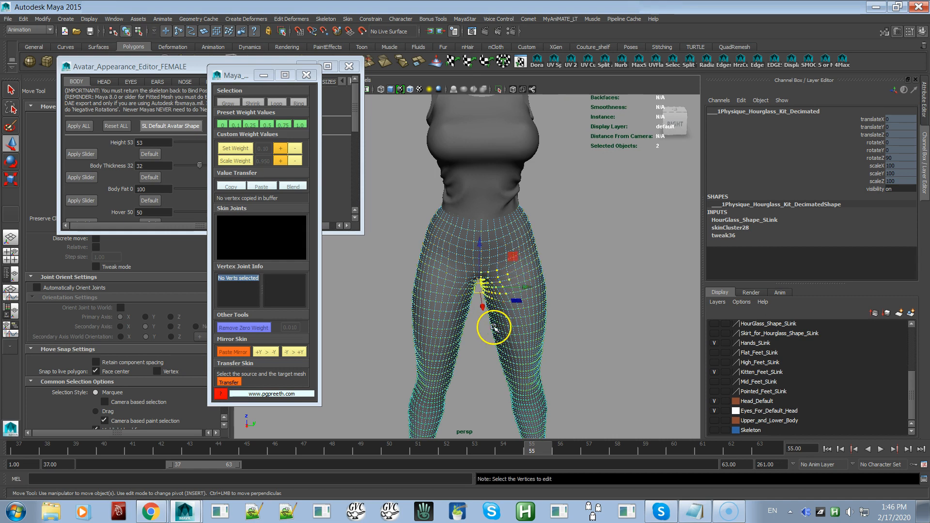
left_click_drag(494, 327, 482, 326, "alt")
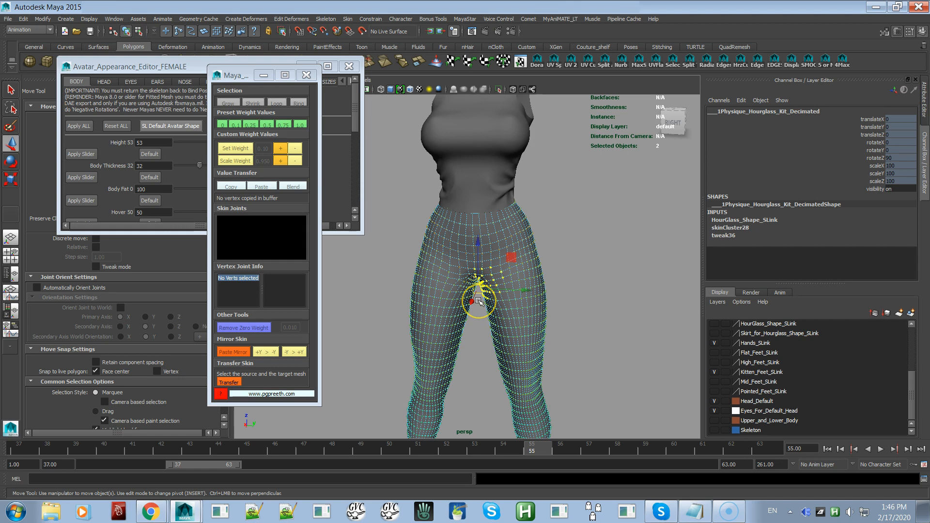
key("q")
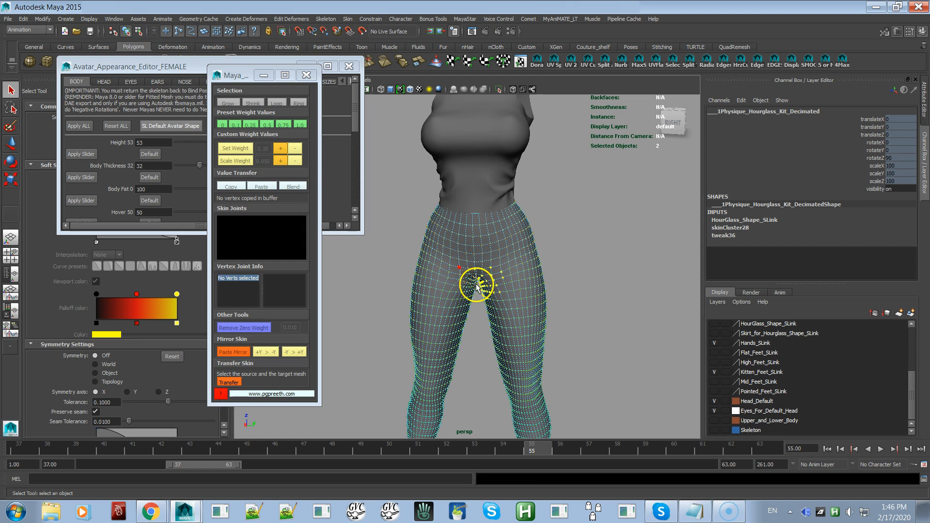
mouse_move(483, 319)
left_mouse_down("alt")
mouse_move(498, 308)
mouse_move(498, 315)
mouse_move(481, 302)
left_mouse_up("alt")
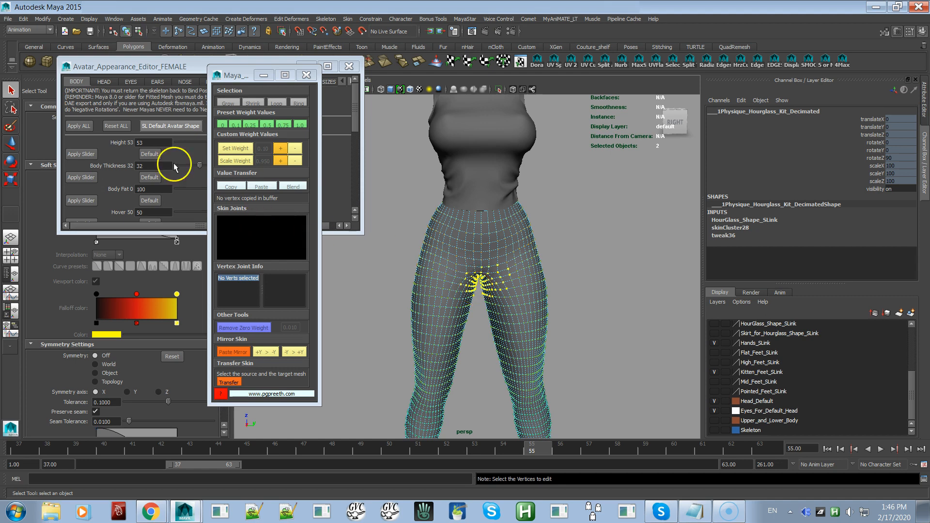
Turn on camera-based selection and deselect the pants vertices on the rear inner thighs below the crotch
left_click_drag(141, 67, 136, 164)
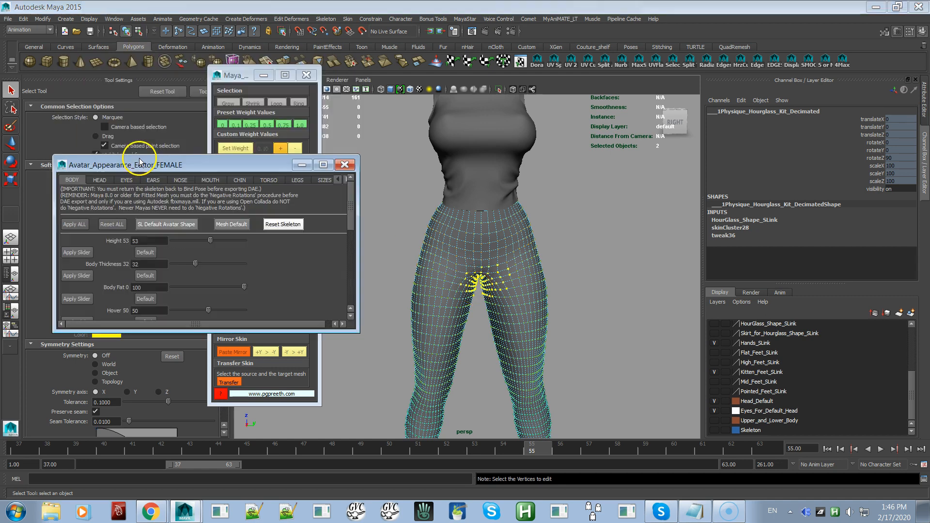
left_click_drag(509, 216, 446, 297, "alt")
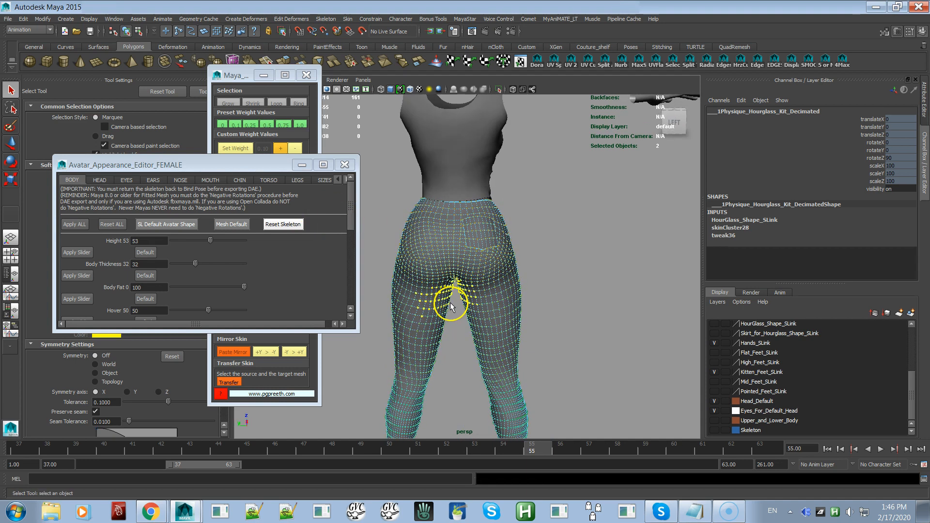
left_click(105, 127)
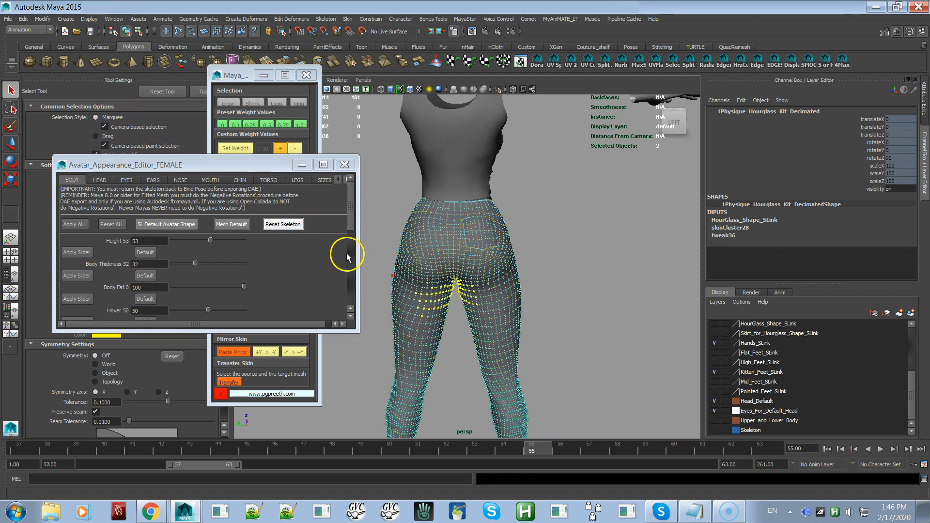
left_click(450, 293)
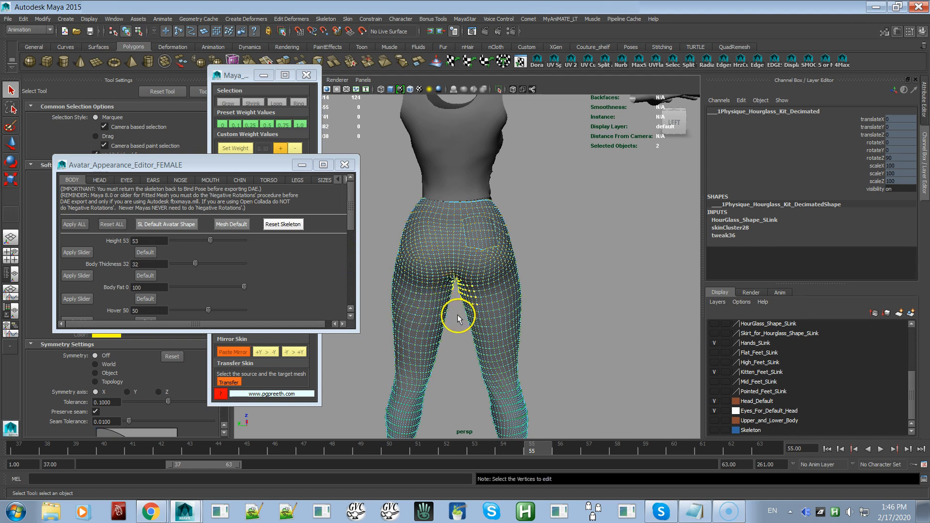
left_click(451, 297)
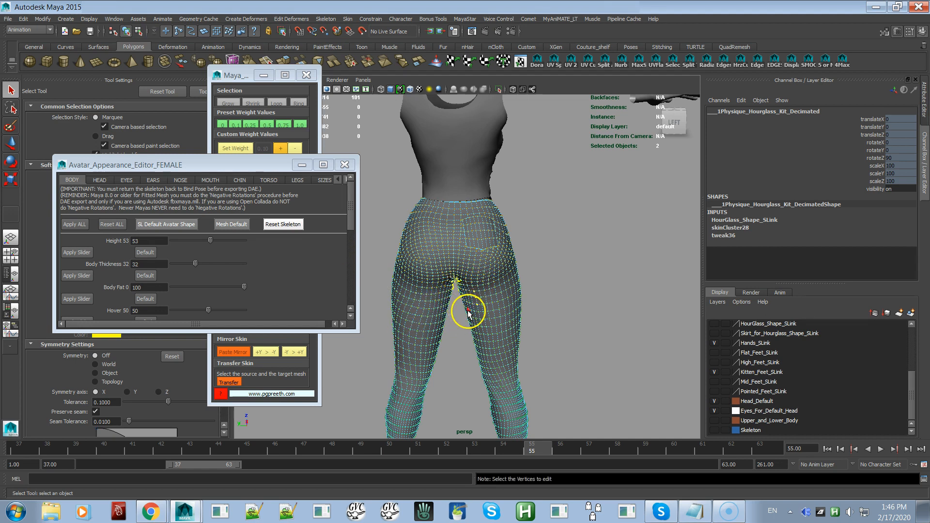
left_click(444, 307)
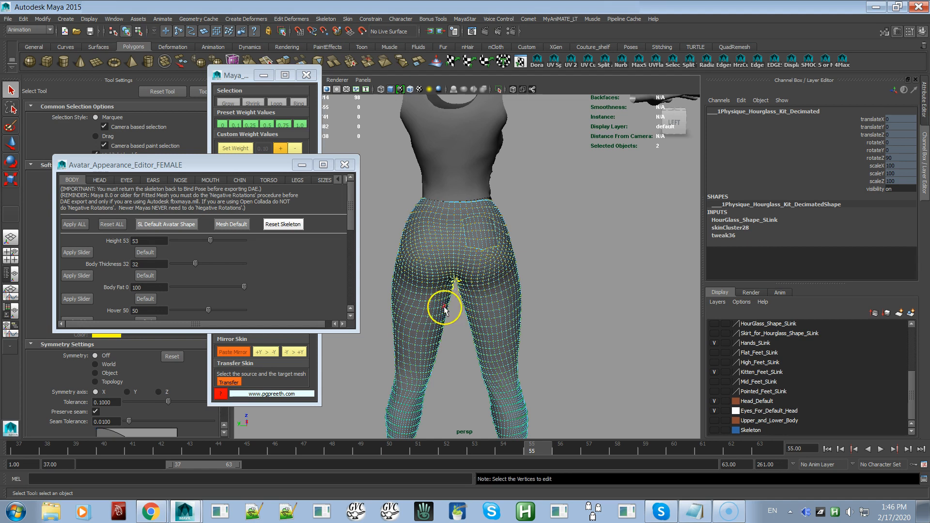
left_click(454, 274)
left_click_drag(477, 334, 492, 311, "alt")
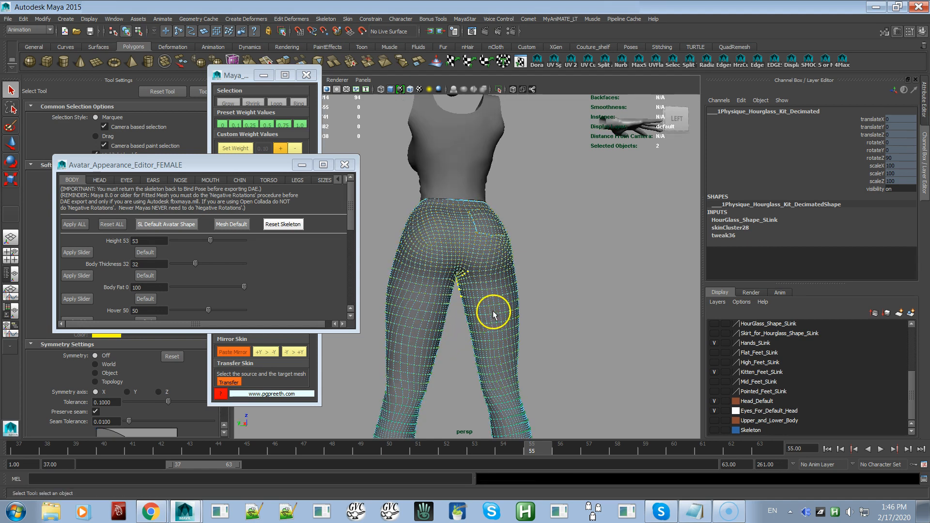
Refine the front crotch selection by removing stray vertices and adding missing ones on both sides to even it out
left_click_drag(460, 281, 580, 321, "alt")
left_click_drag(481, 312, 461, 292, "ctrl")
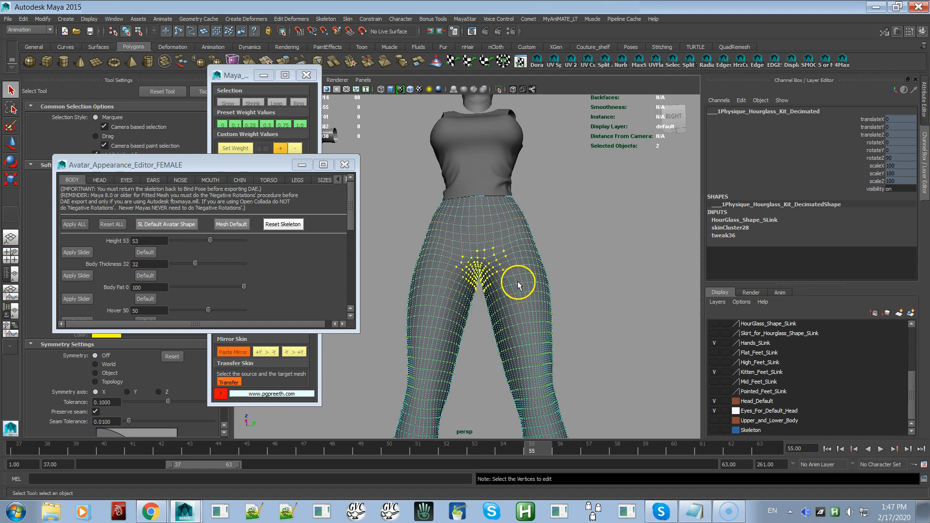
scroll(518, 285, "up", 3)
left_click(441, 242, "shift")
left_click(442, 233, "shift")
left_click(458, 240, "shift")
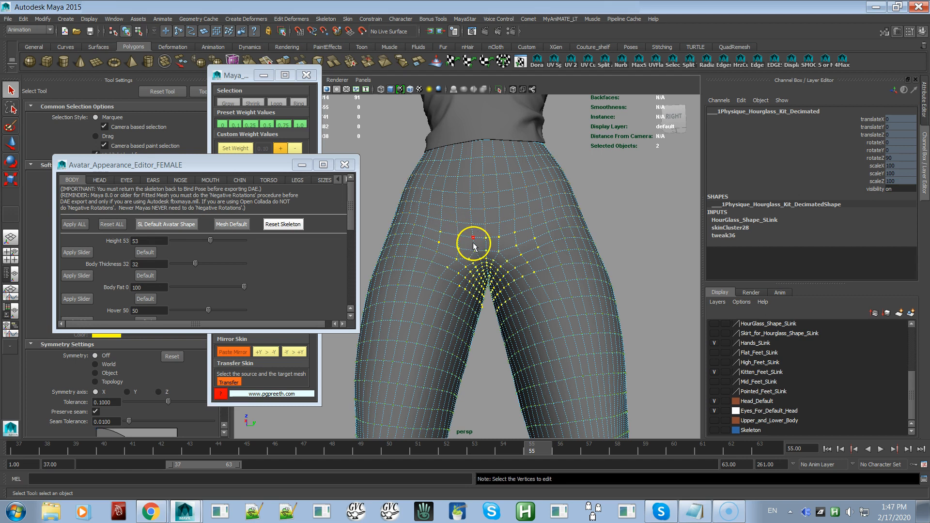
left_click(438, 267, "shift")
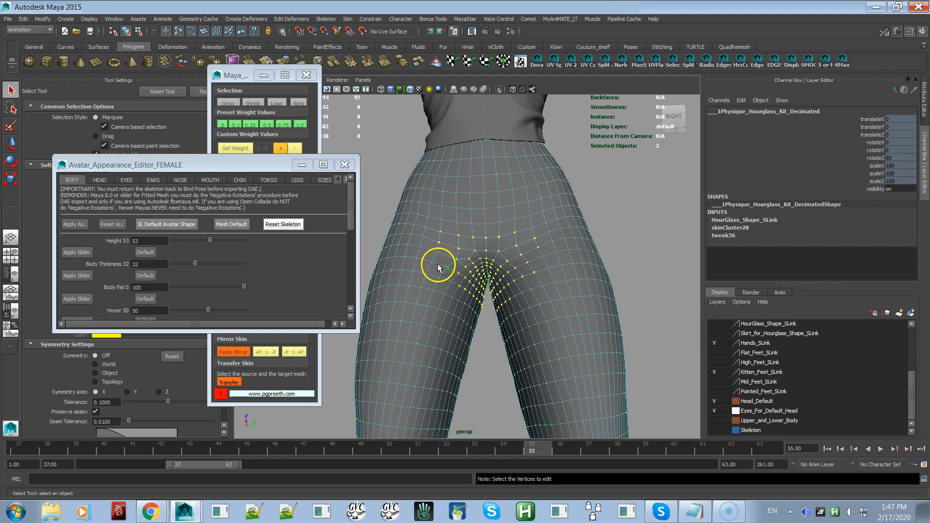
left_click(437, 252, "shift")
left_click(541, 256, "shift")
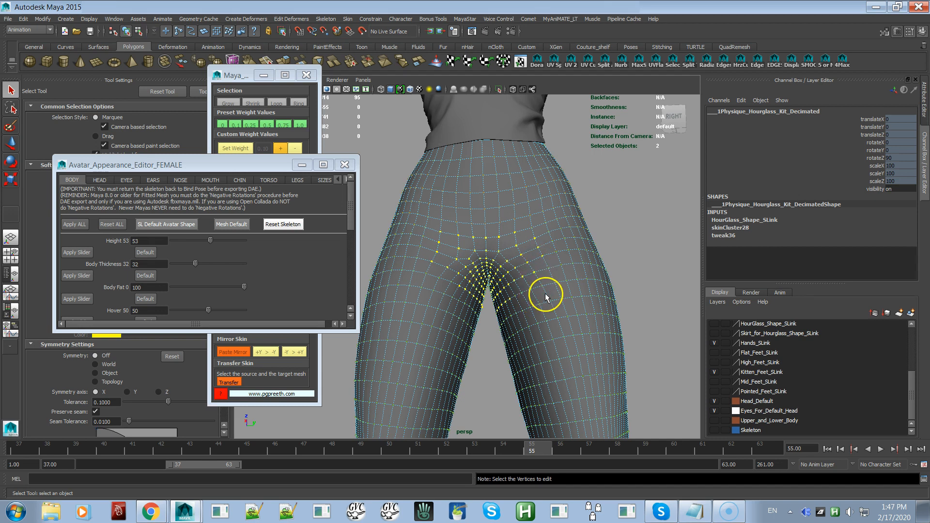
left_click_drag(529, 302, 529, 315, "alt")
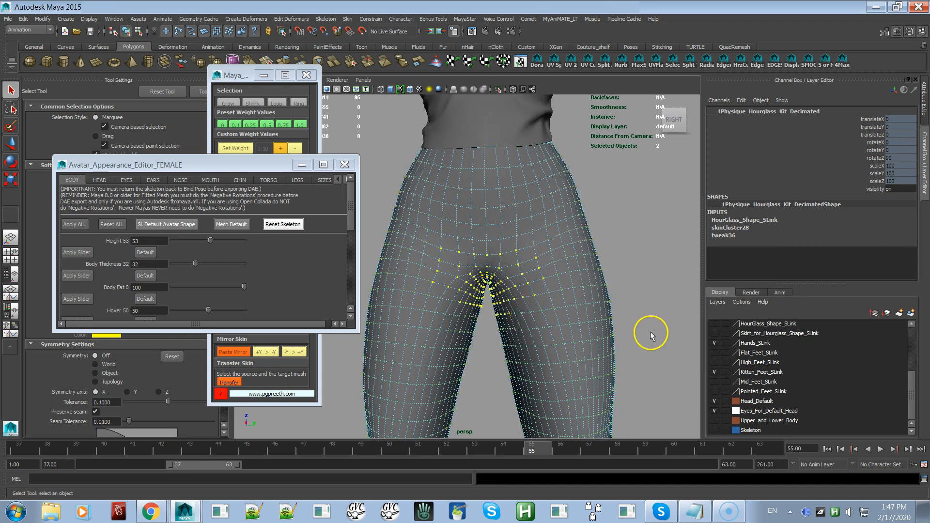
Show the HourGlass_Shape_SLink layer to check the avatar body under the pants, and hide the layer again
left_click(715, 324)
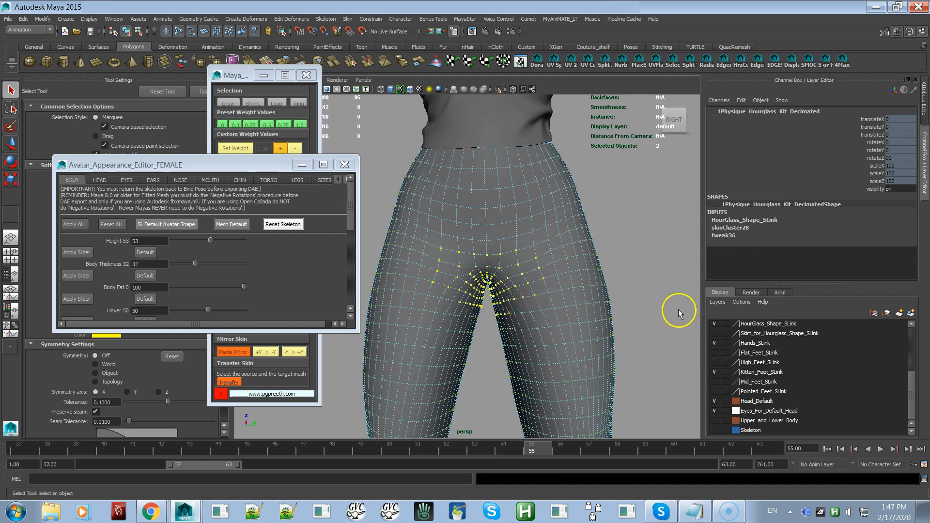
right_click_drag(623, 278, 536, 176, "alt")
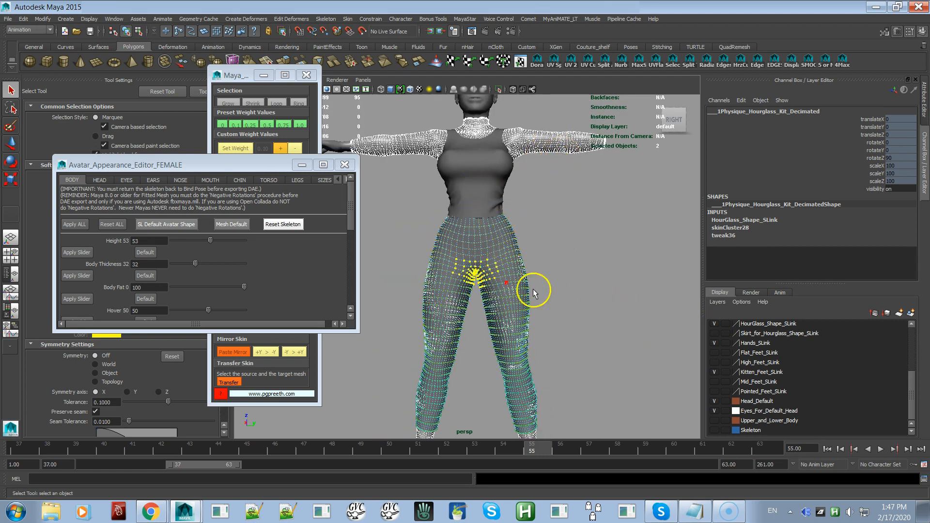
left_click(716, 323)
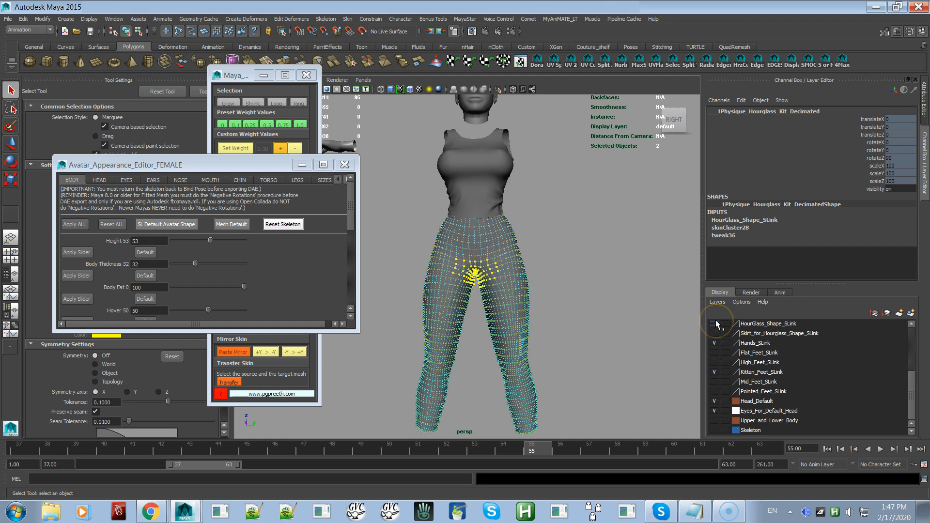
Copy the skin weights onto the selected crotch vertices with closest-point-on-surface association, one-to-one influence association and normalization
scroll(556, 290, "up", 5)
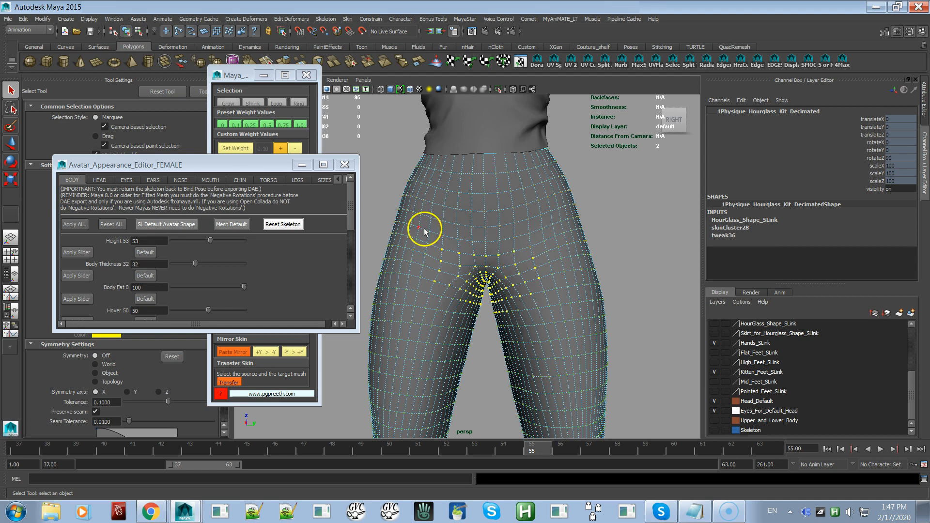
left_click(466, 19)
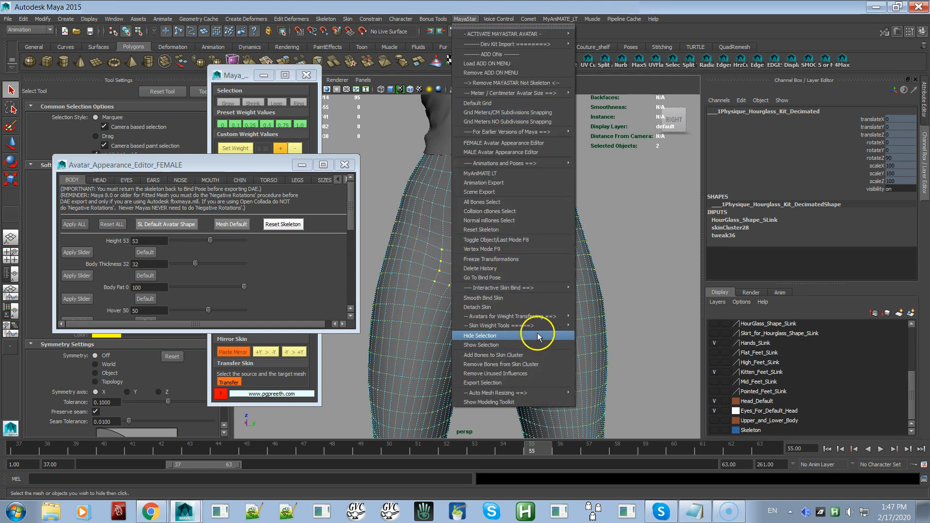
mouse_move(567, 316)
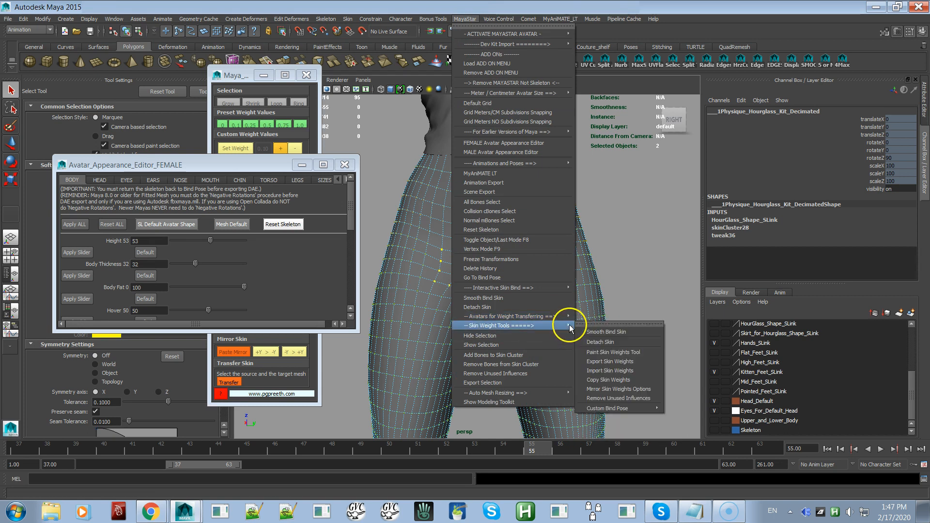
left_click(617, 380)
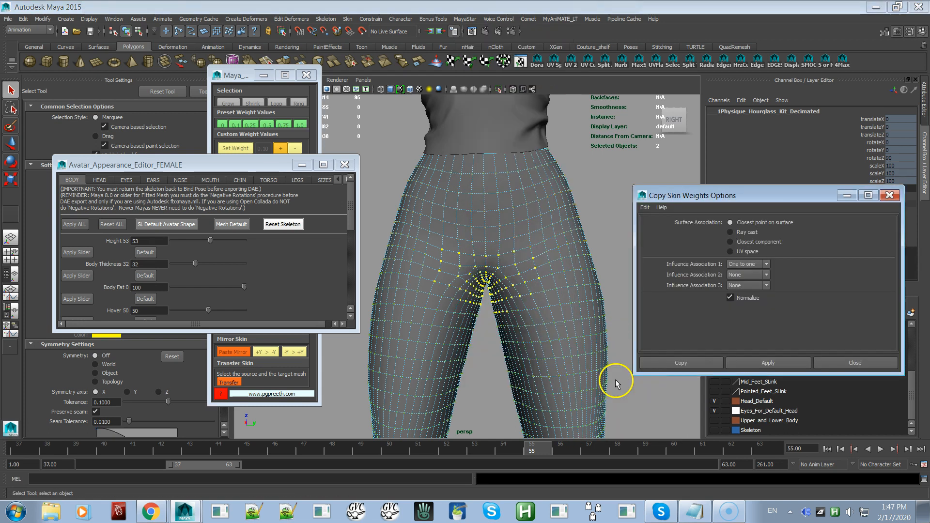
left_click(701, 364)
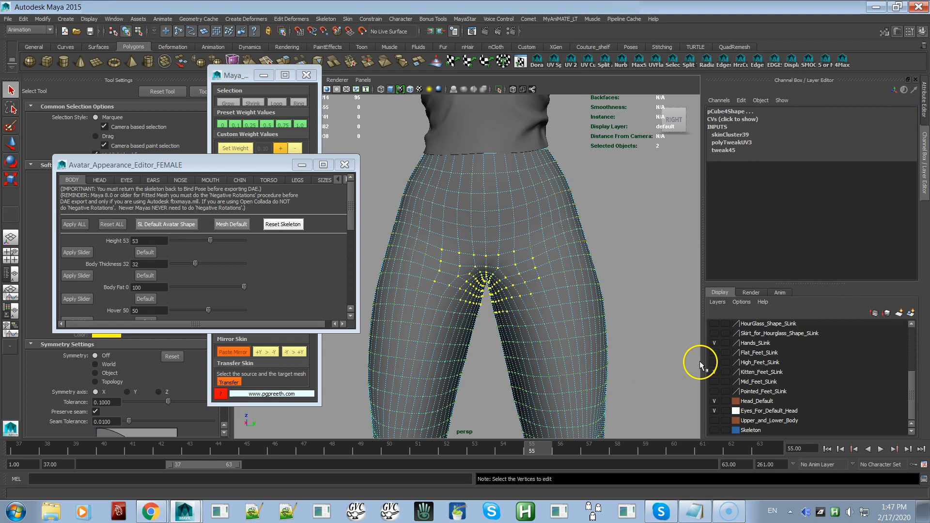
Scrub the animation to frame 60 and examine how the pants deform around the crotch up close
left_click_drag(561, 449, 629, 453)
left_click_drag(605, 364, 607, 396, "alt")
right_click_drag(598, 379, 660, 433, "alt")
mouse_move(624, 401)
left_mouse_down("alt")
mouse_move(632, 391)
mouse_move(637, 411)
left_mouse_up("alt")
left_click_drag(621, 451, 664, 452)
left_click_drag(634, 395, 577, 382, "alt")
right_click_drag(523, 382, 568, 423, "alt")
middle_click_drag(506, 353, 577, 389, "alt")
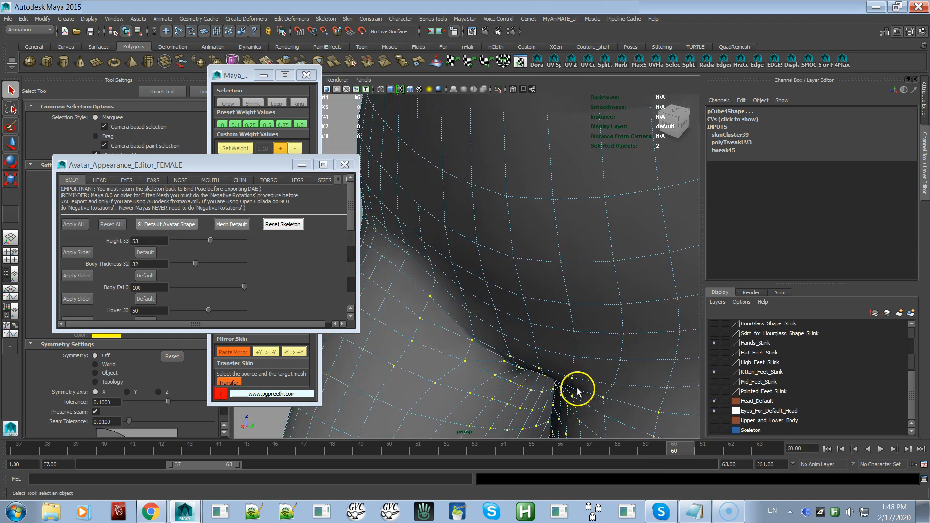
Select the crease vertices on one side of the crotch and smooth their skin weights, and do the same on the opposite side
left_click(470, 342)
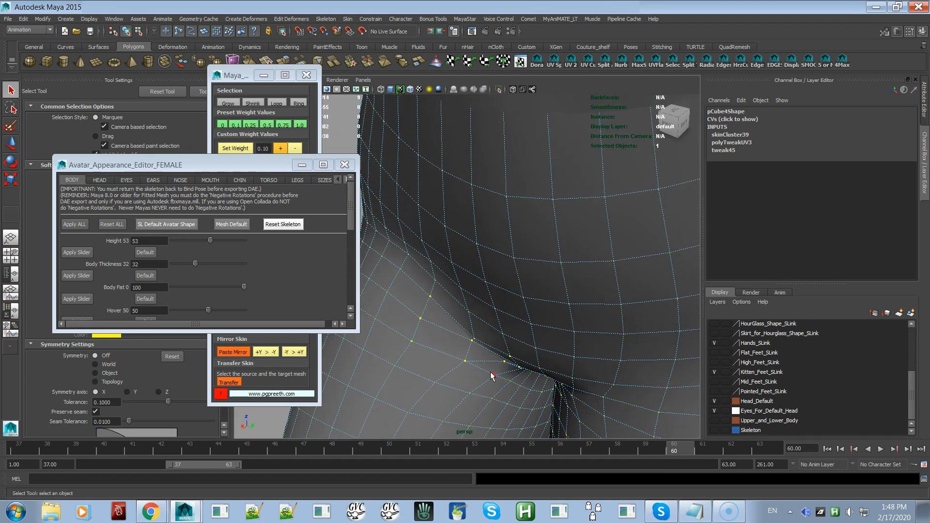
left_click(808, 63)
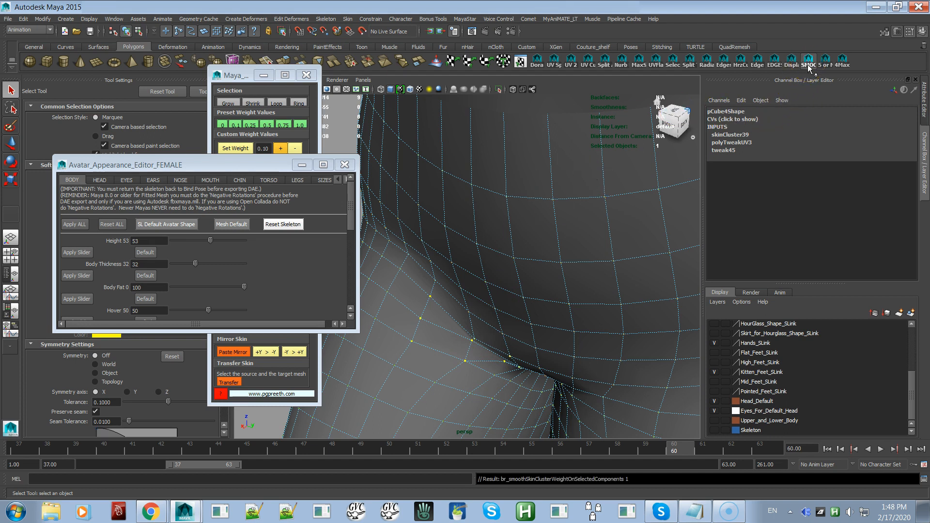
left_click_drag(656, 241, 668, 224, "alt")
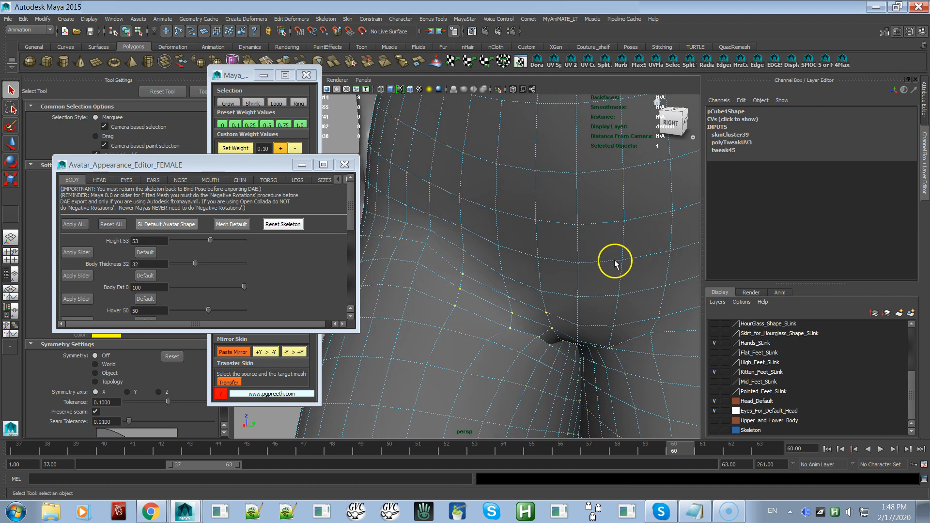
middle_click_drag(620, 265, 581, 256, "alt")
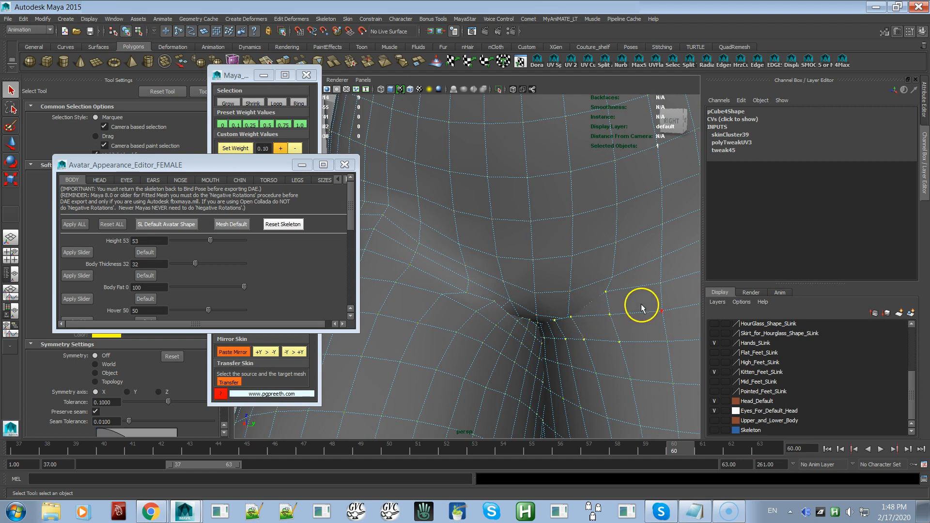
left_click(815, 57)
left_click(815, 57)
Vary the avatar's Body Fat and return it to 100, checking the pants' deformation from the front and the rear
right_click_drag(634, 265, 554, 255, "alt")
left_click_drag(550, 266, 557, 278, "alt")
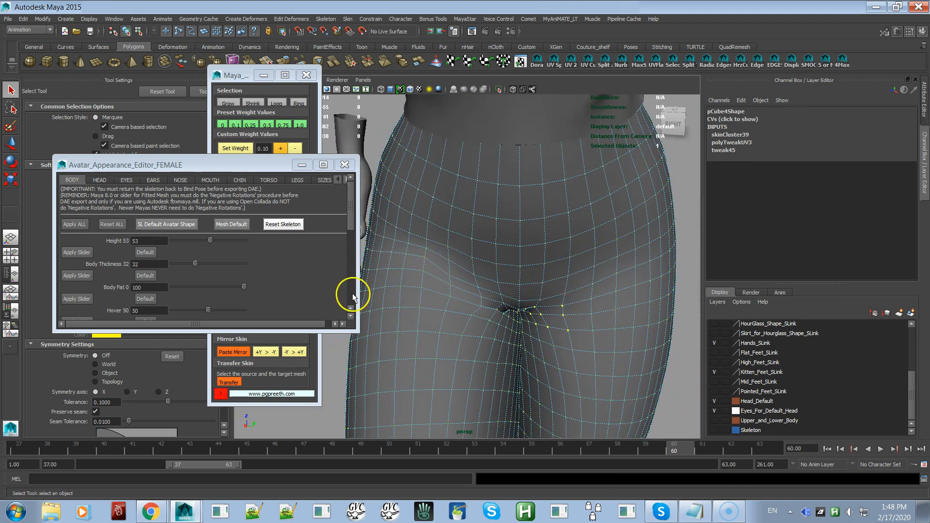
left_click_drag(245, 287, 274, 280)
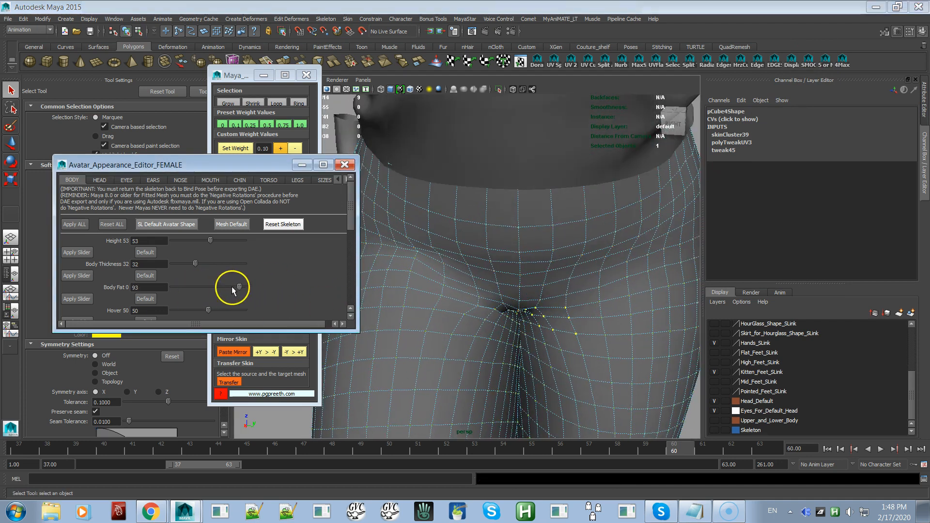
left_click_drag(510, 314, 332, 303, "alt")
mouse_move(459, 278)
left_mouse_down("alt")
mouse_move(440, 258)
mouse_move(456, 288)
left_mouse_up("alt")
right_click_drag(455, 288, 416, 201, "alt")
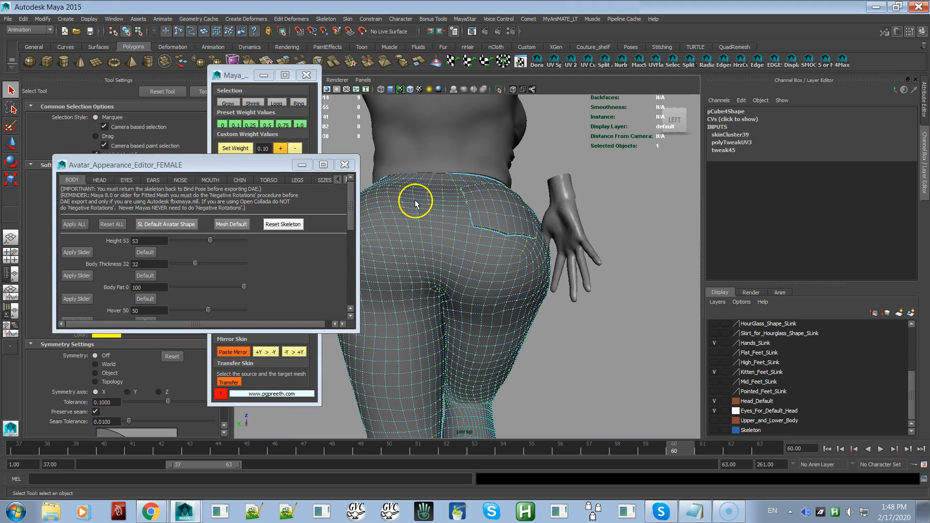
Scrub the animation to frame 58 and examine the crotch deformation from the front
left_click_drag(479, 450, 617, 449)
left_click_drag(460, 376, 637, 382, "alt")
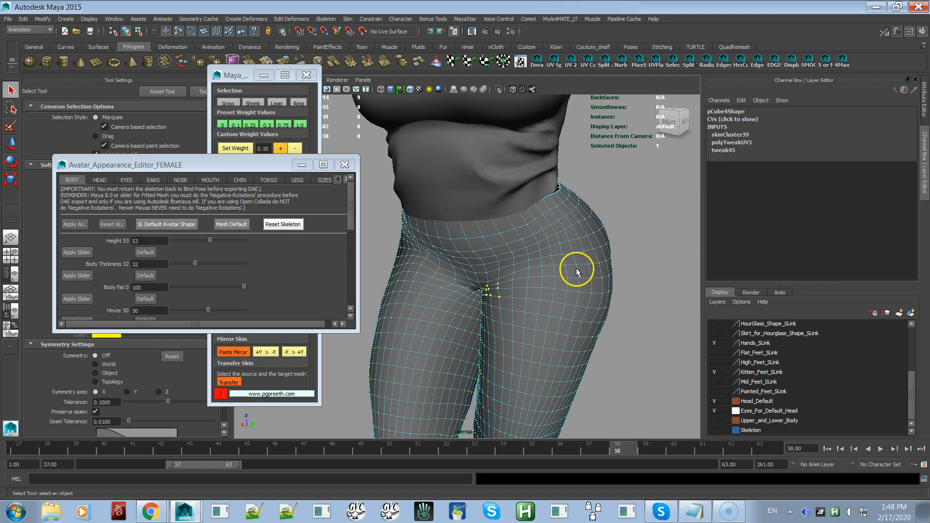
left_click_drag(546, 296, 568, 291, "alt")
right_click_drag(568, 292, 662, 348, "alt")
mouse_move(541, 316)
left_mouse_down("alt")
mouse_move(525, 264)
mouse_move(525, 330)
mouse_move(529, 309)
left_mouse_up("alt")
right_click_drag(565, 326, 485, 275, "alt")
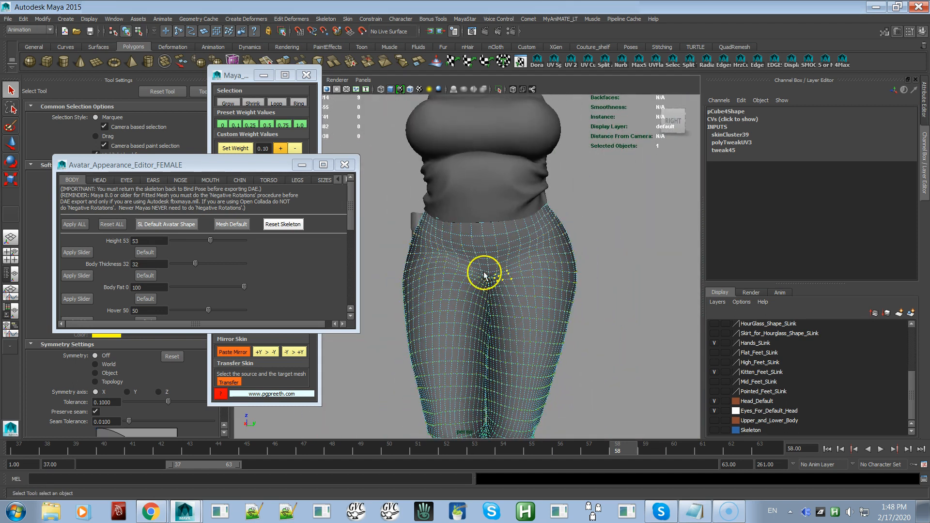
Clear the vertex selection, play the animation to check the pants in motion, and park the timeline at frame 51
left_click(612, 364)
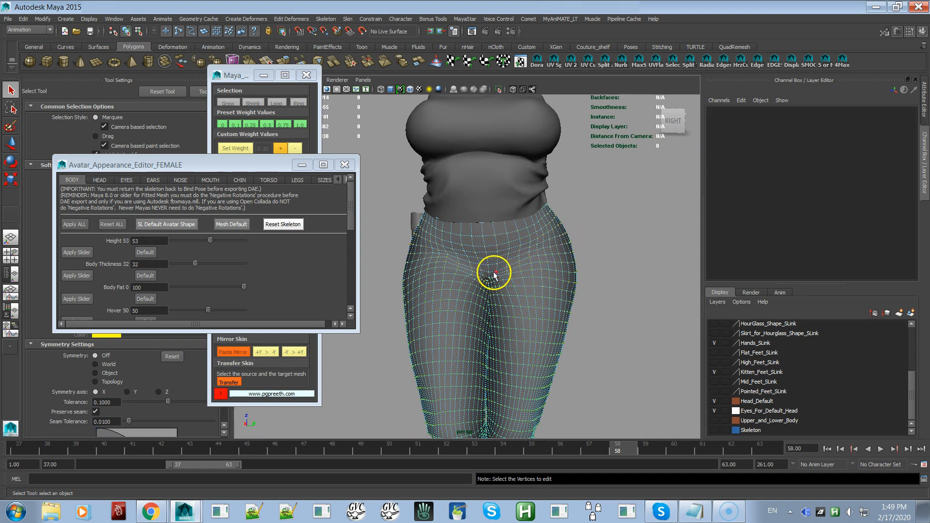
left_click_drag(548, 316, 527, 320, "alt")
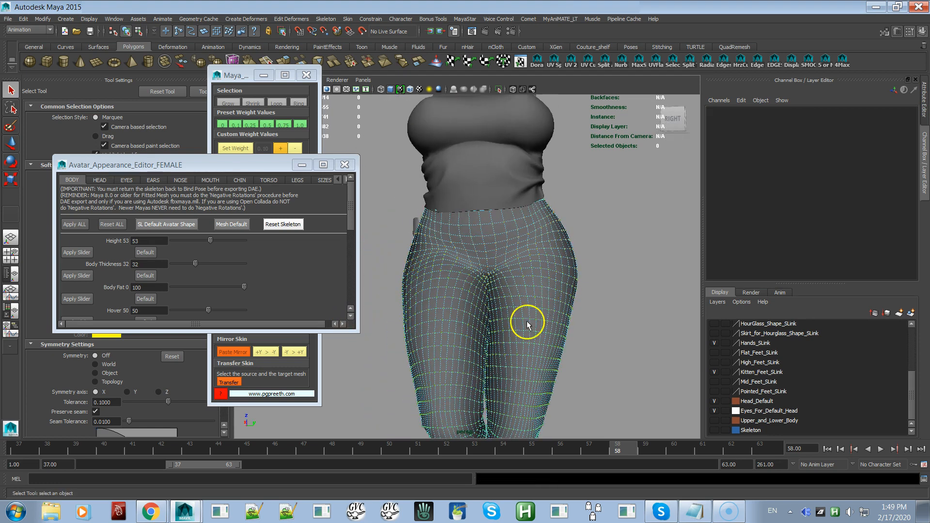
left_click(422, 452)
key("alt+v")
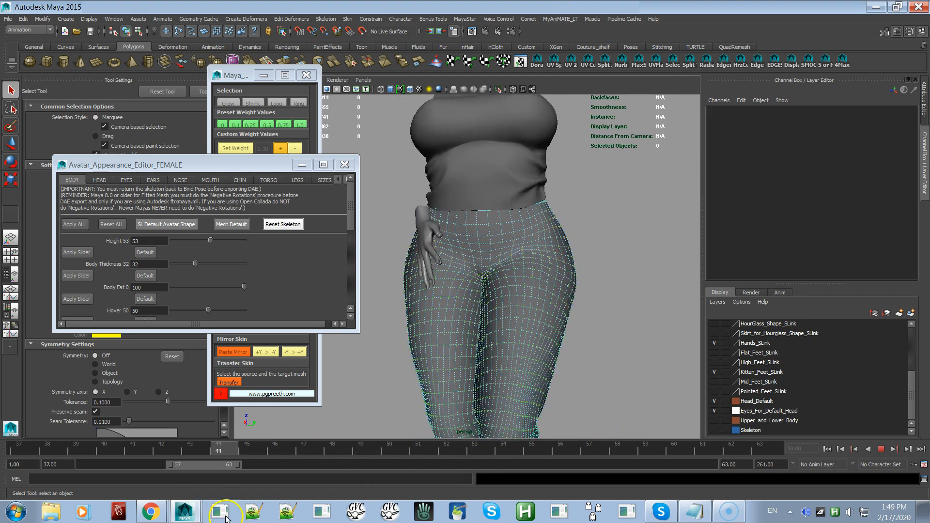
left_click_drag(644, 445, 420, 444)
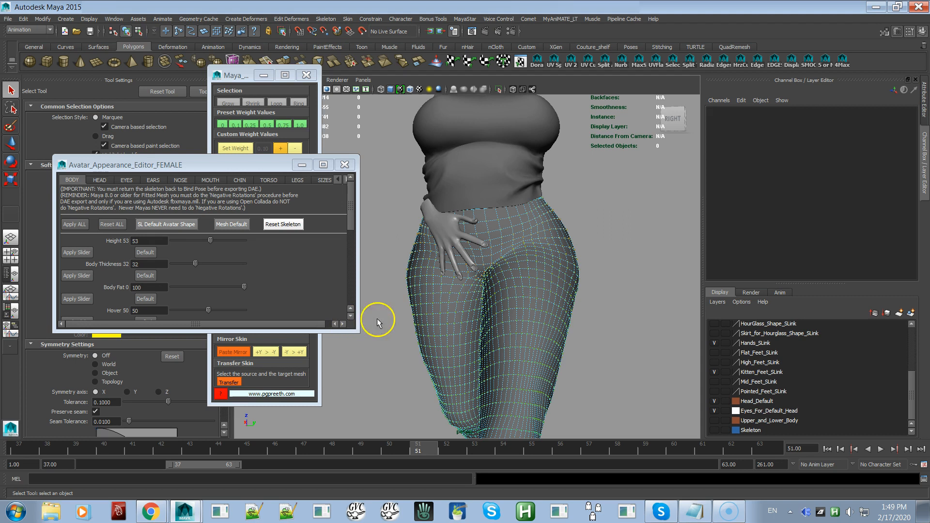
Switch the pants to object mode, select the whole mesh and return it to its bind pose
right_click(520, 281)
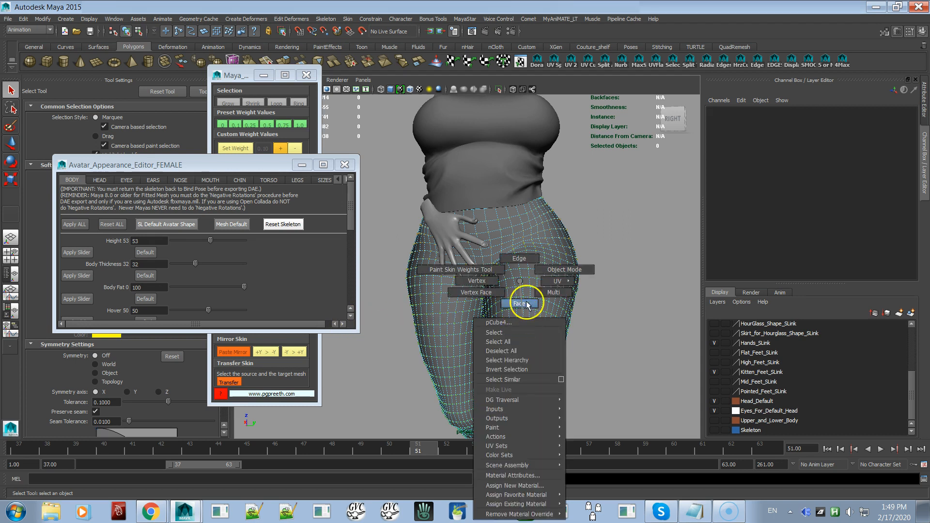
left_click(545, 270)
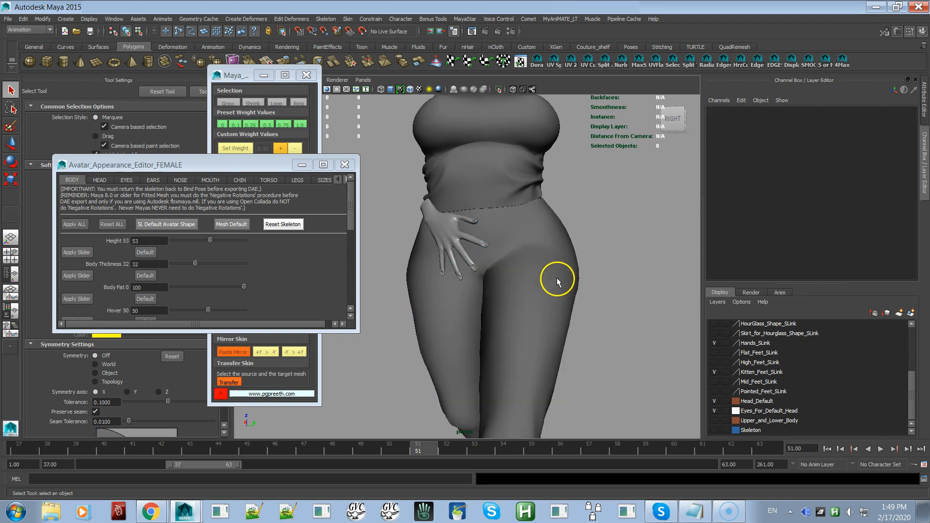
left_click(556, 278)
left_click(233, 76)
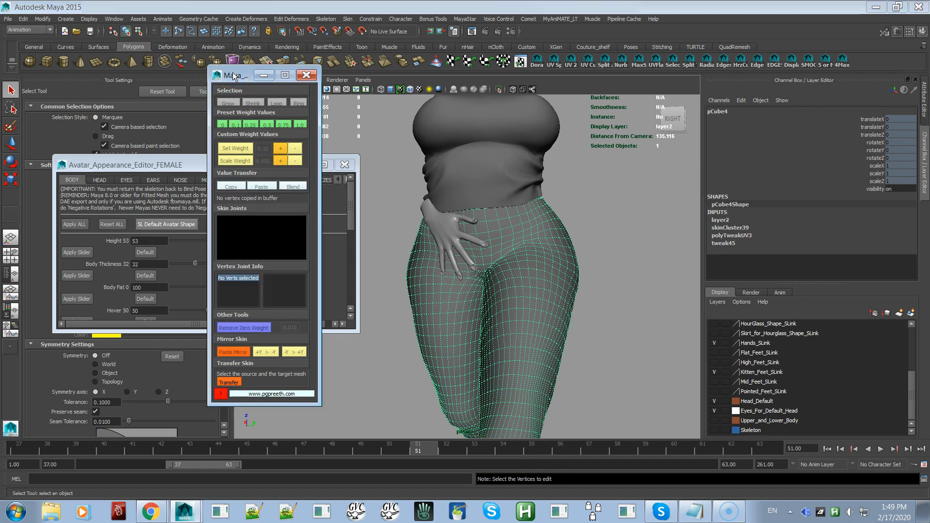
left_click(347, 19)
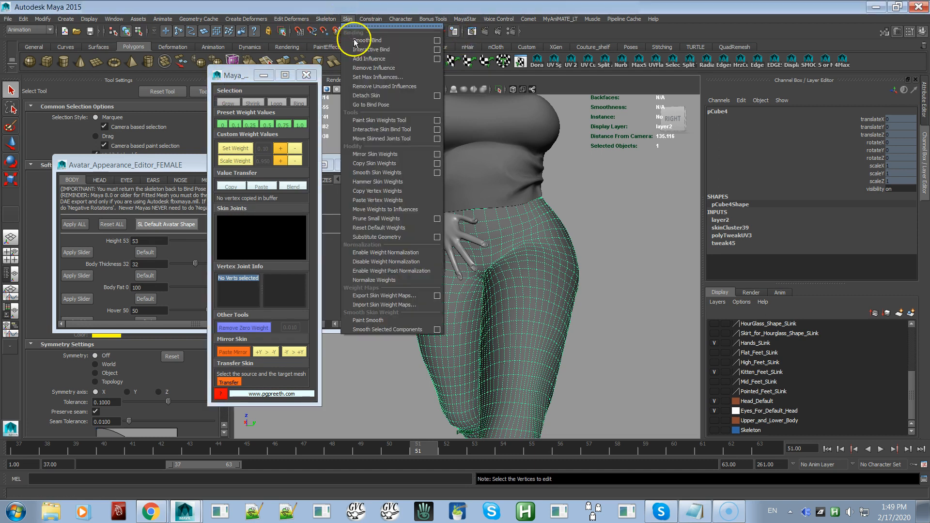
left_click(361, 95)
left_click_drag(498, 311, 523, 328, "alt")
left_click(517, 316)
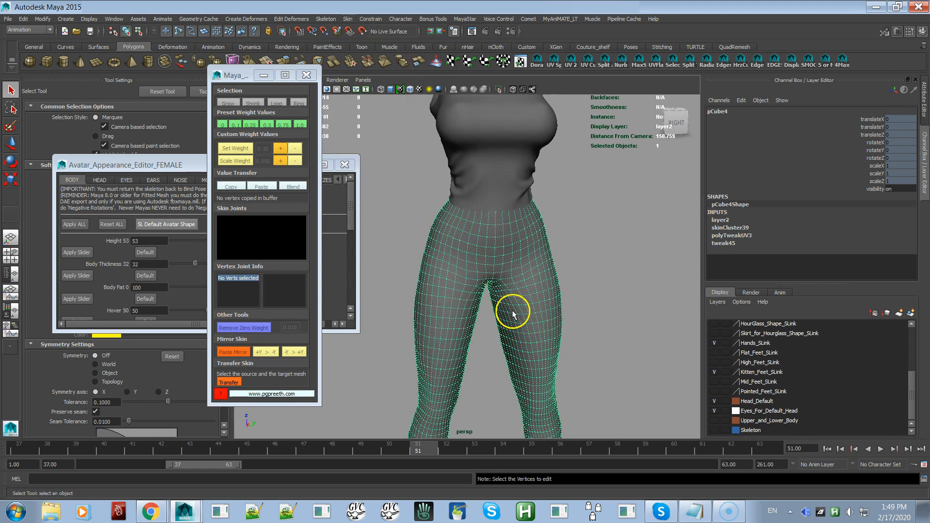
Detach the skin from the pants mesh and clear its construction history
left_click(462, 19)
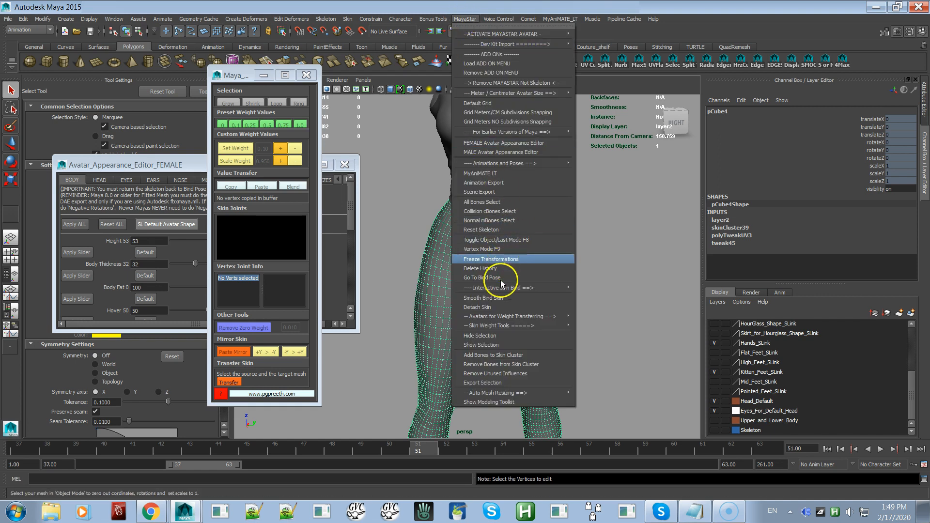
left_click(487, 308)
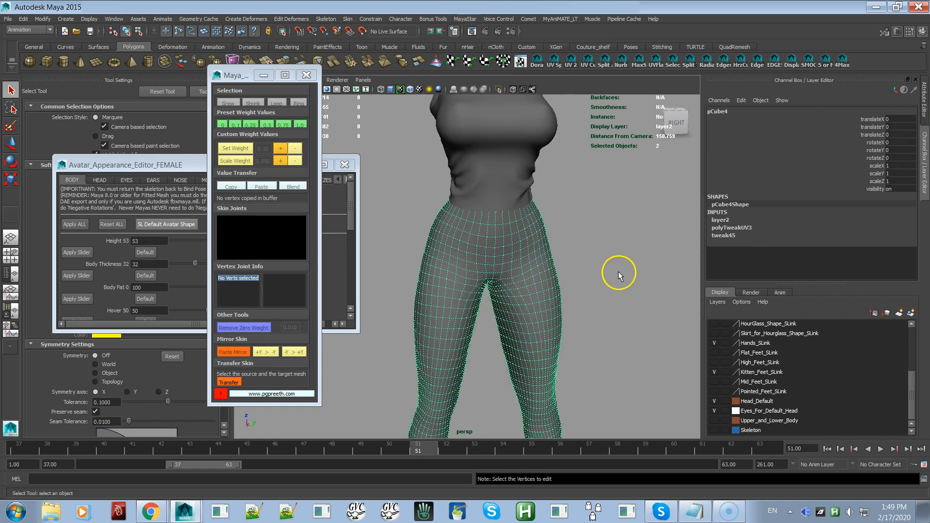
left_click(462, 19)
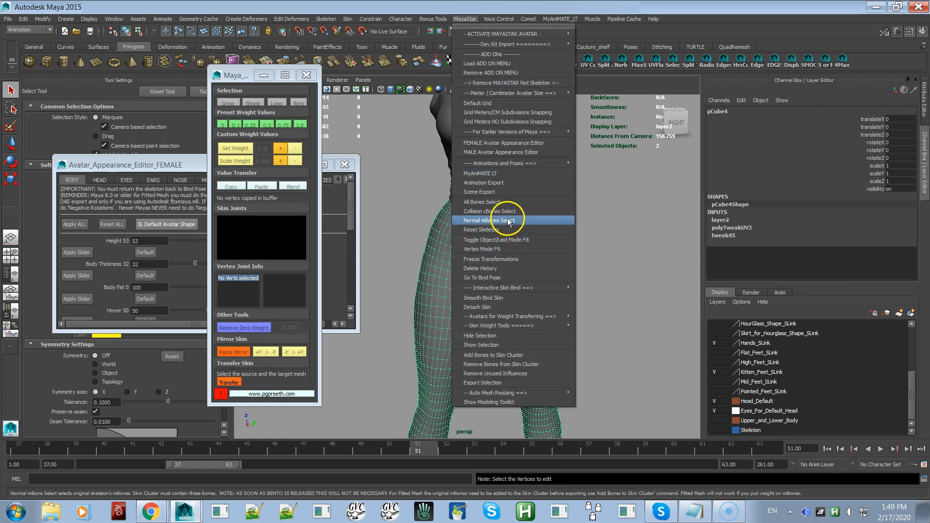
left_click(506, 259)
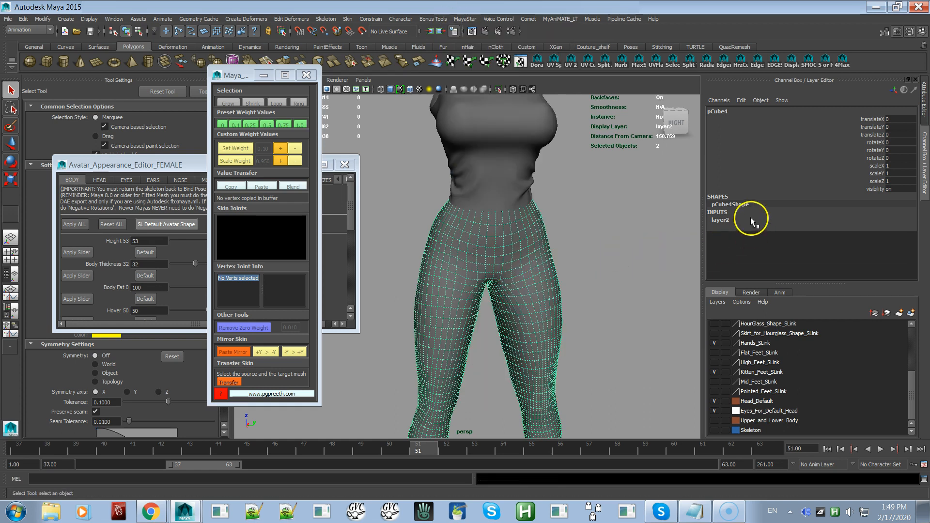
Toggle the visibility of layer2 off and back on to check which mesh it holds
scroll(557, 283, "up", 3)
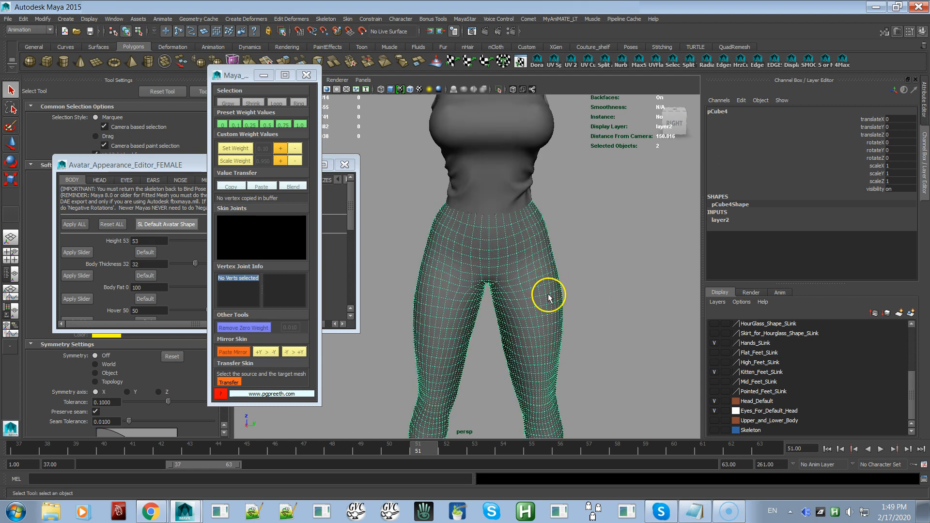
scroll(547, 291, "up", 2)
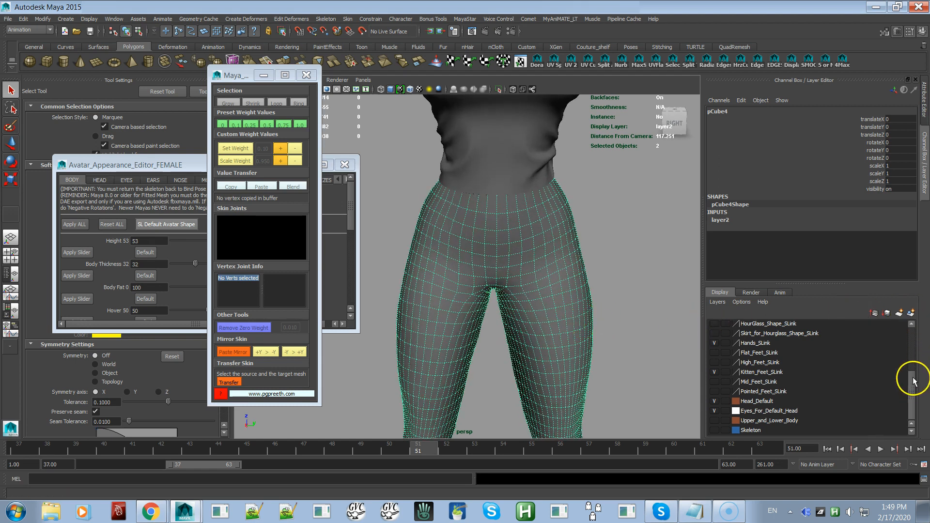
left_click_drag(913, 383, 901, 330)
left_click(715, 325)
left_click(715, 325)
scroll(592, 320, "up", 2)
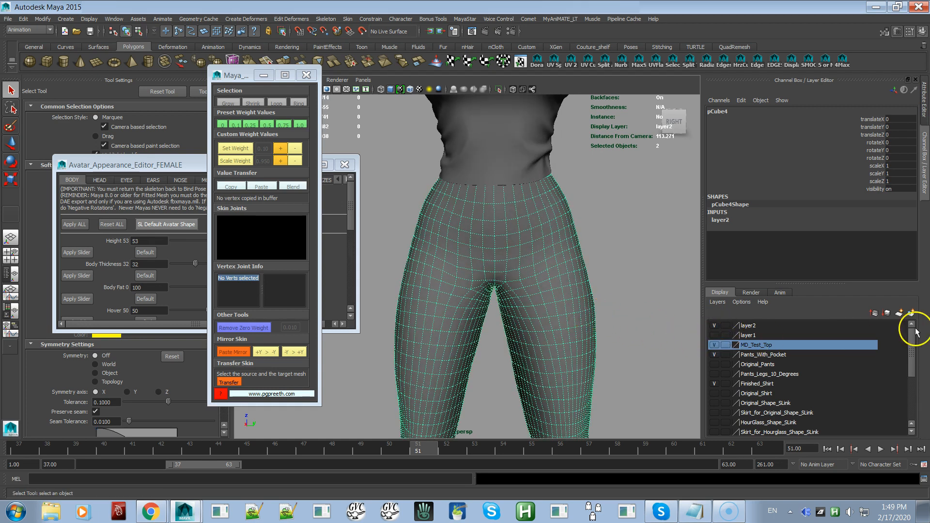
Make the Skeleton and HourGlass_Shape_SLink layers visible along with the pants mesh
left_click_drag(911, 349, 915, 400)
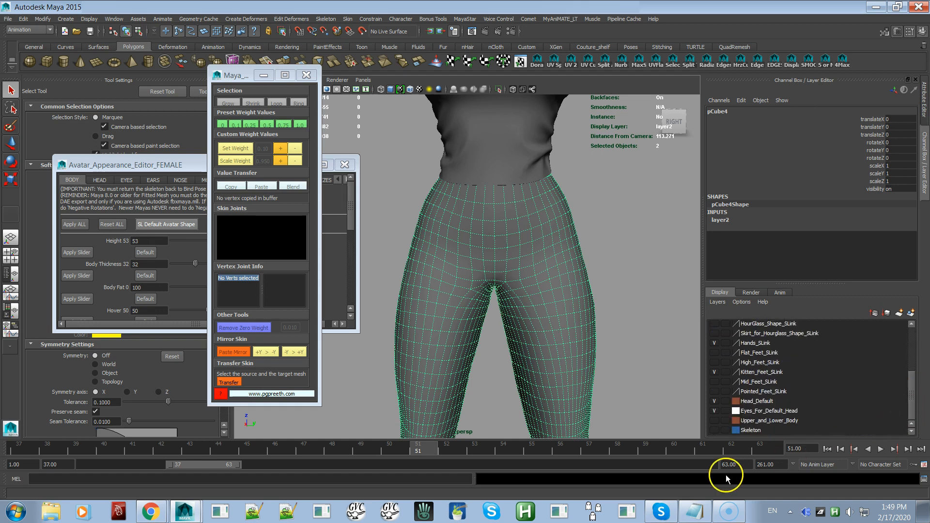
left_click(714, 430)
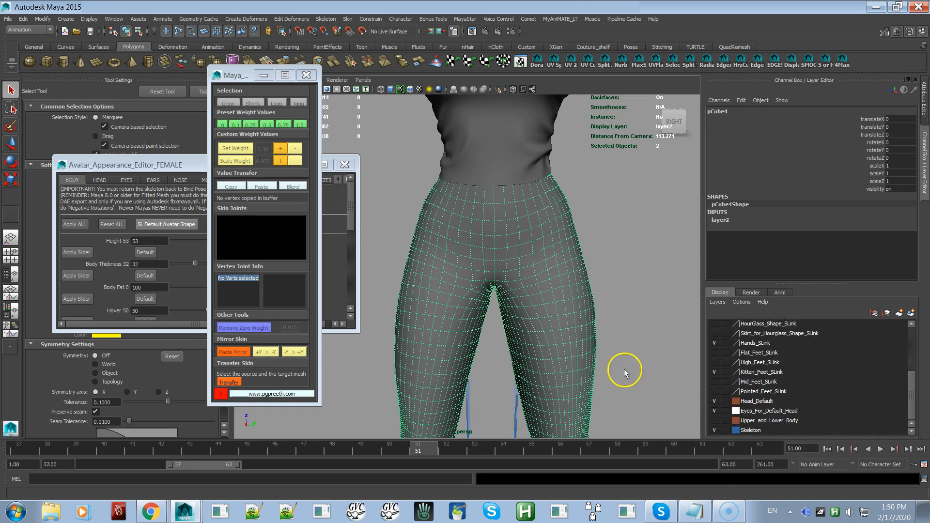
scroll(529, 281, "down", 5)
left_click_drag(487, 239, 494, 250, "alt")
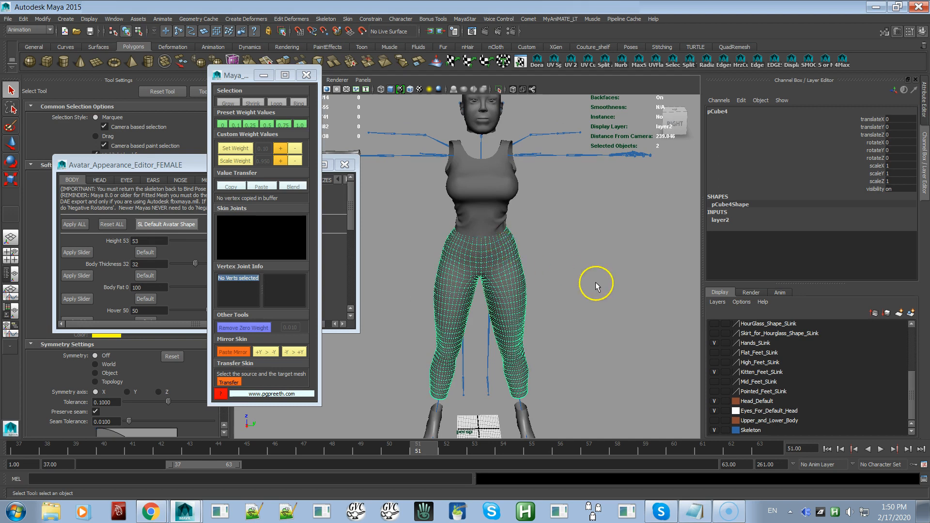
left_click(715, 323)
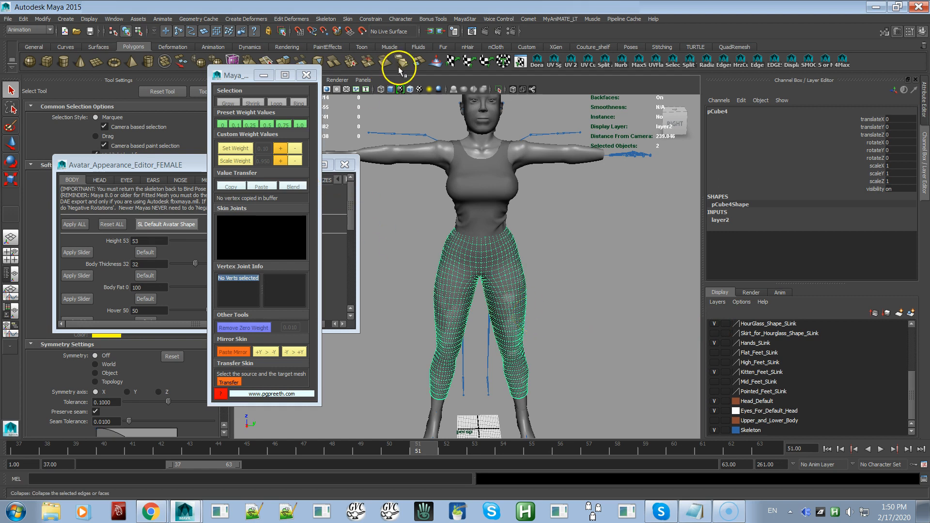
Detach the MayaStar command list as a floating window and place it beside the avatar's legs
left_click(460, 24)
left_click(472, 25)
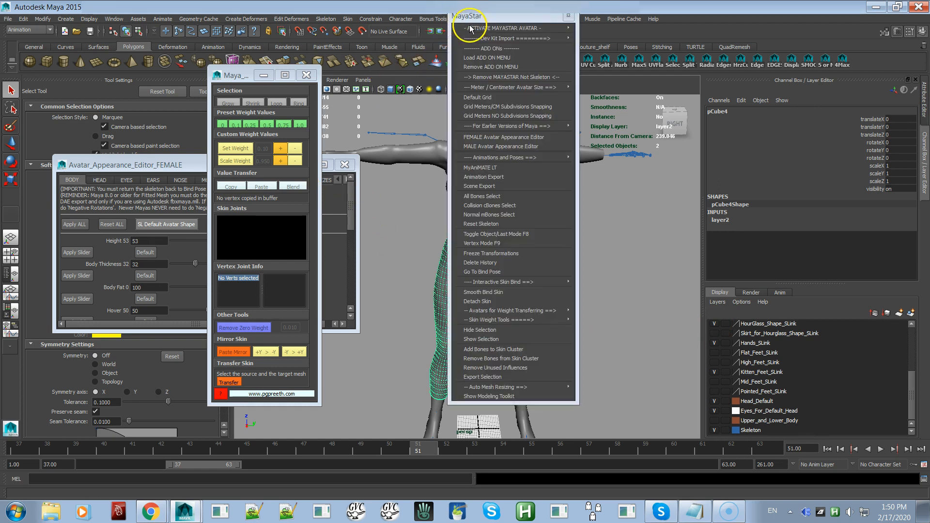
left_click_drag(497, 9, 679, 34)
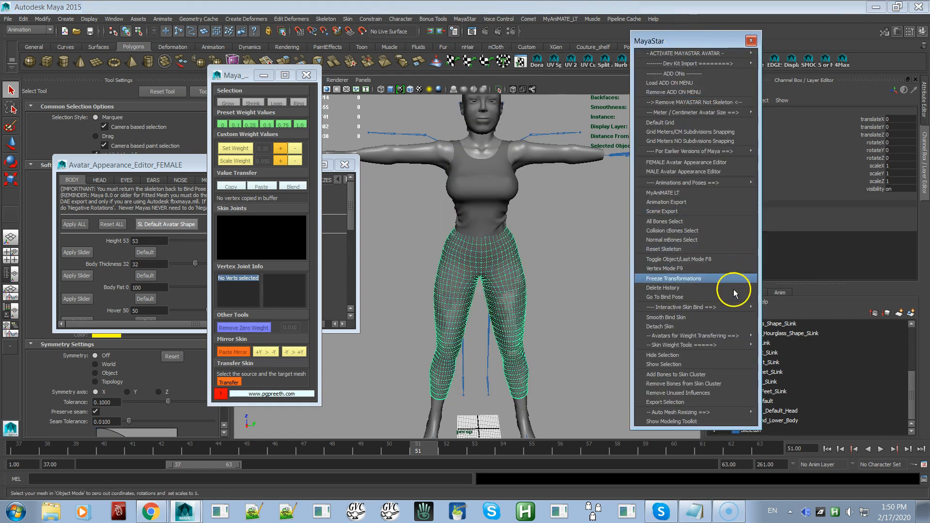
Select all bones plus the pants mesh and disable Allow multiple bind poses in the Smooth Bind options
left_click(723, 222)
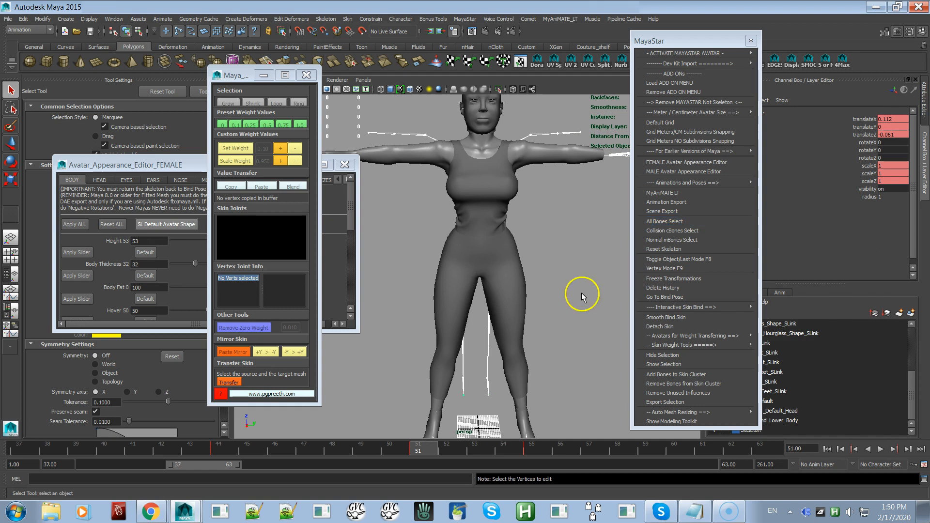
left_click(519, 318)
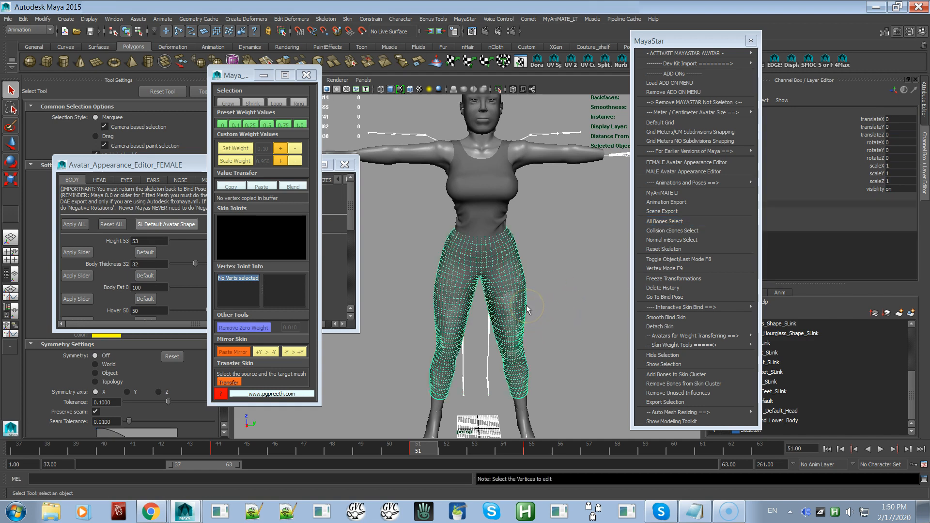
left_click(673, 318)
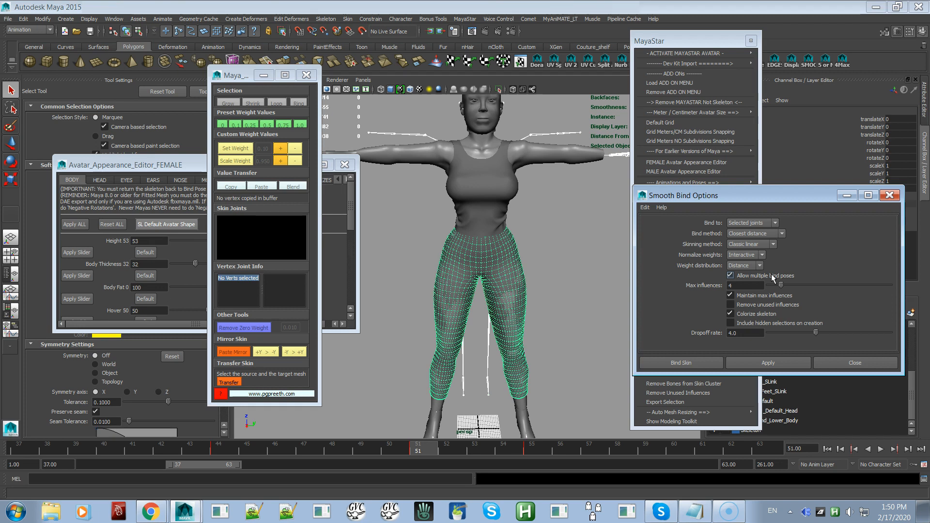
left_click(731, 276)
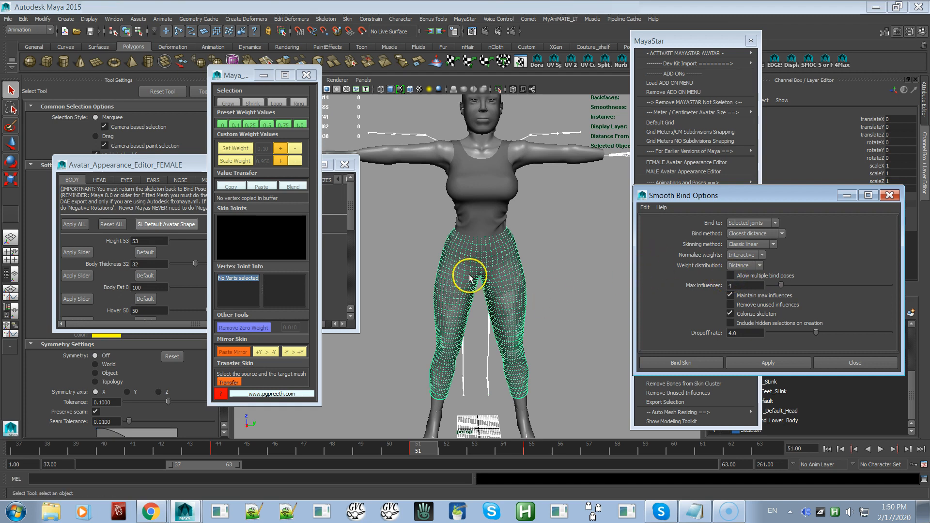
left_click(693, 42)
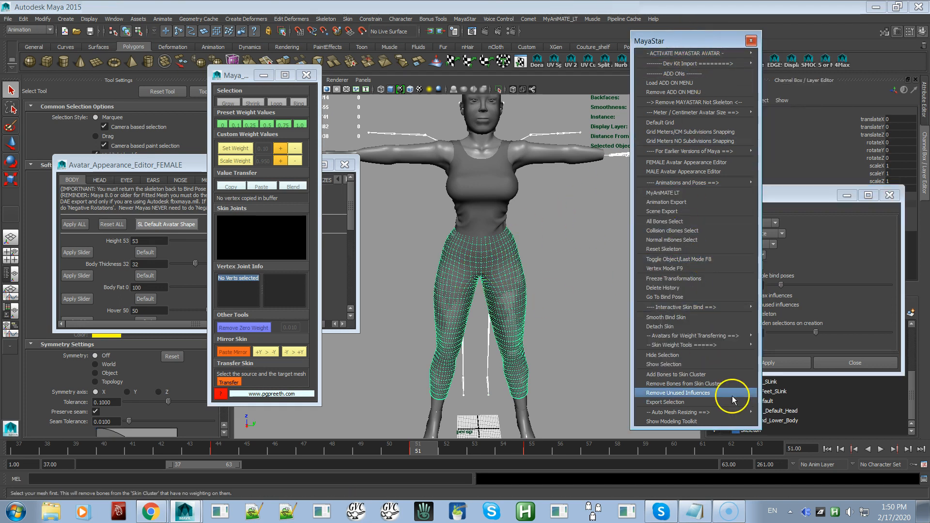
mouse_move(750, 345)
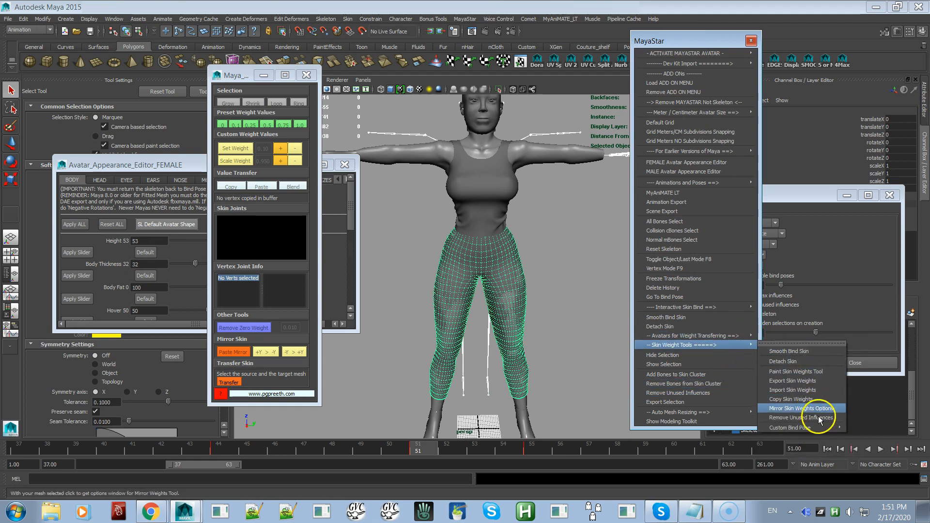
mouse_move(818, 428)
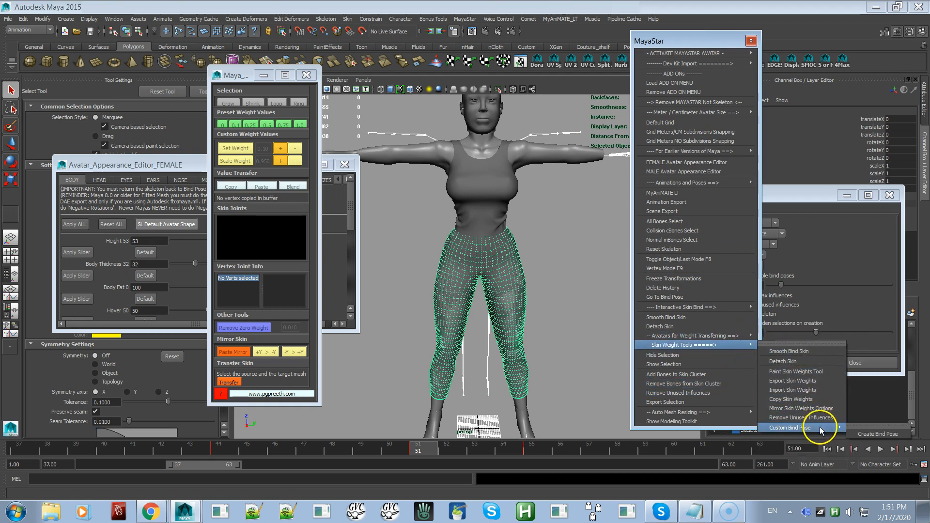
left_click(859, 431)
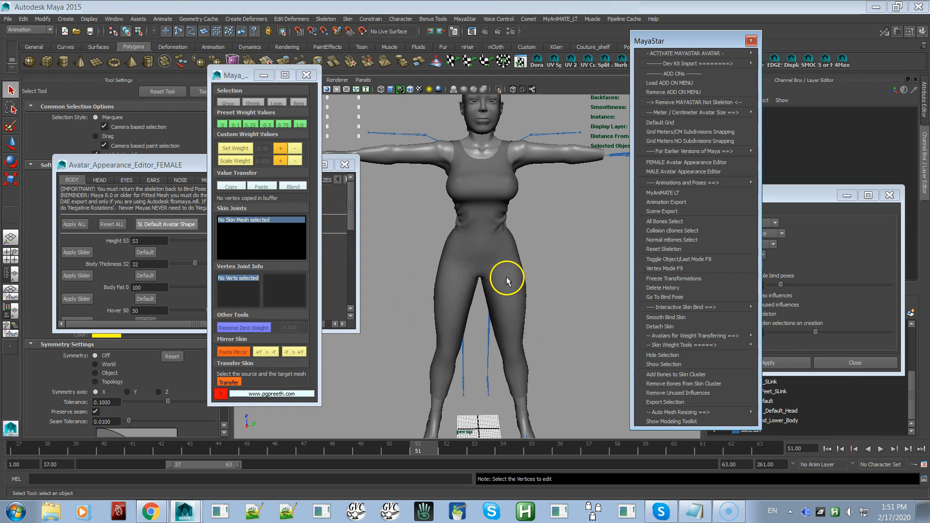
left_click(504, 234)
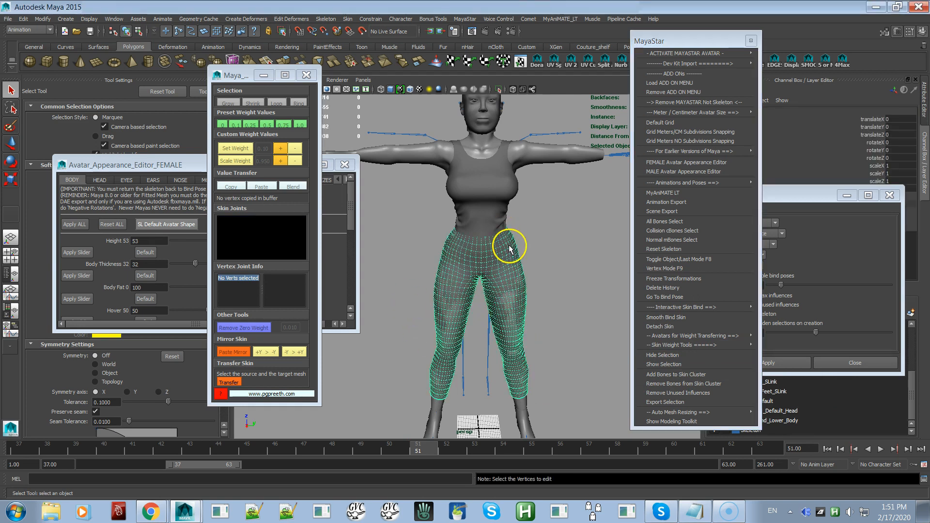
left_click(584, 235)
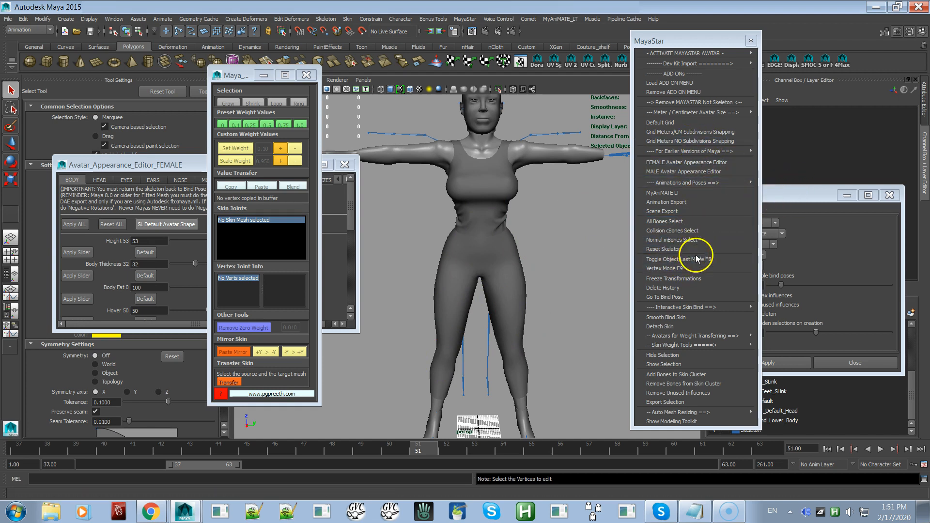
Smooth bind the pants mesh to all bones using selected joints, the Closest distance method and 4 max influences
left_click(690, 225)
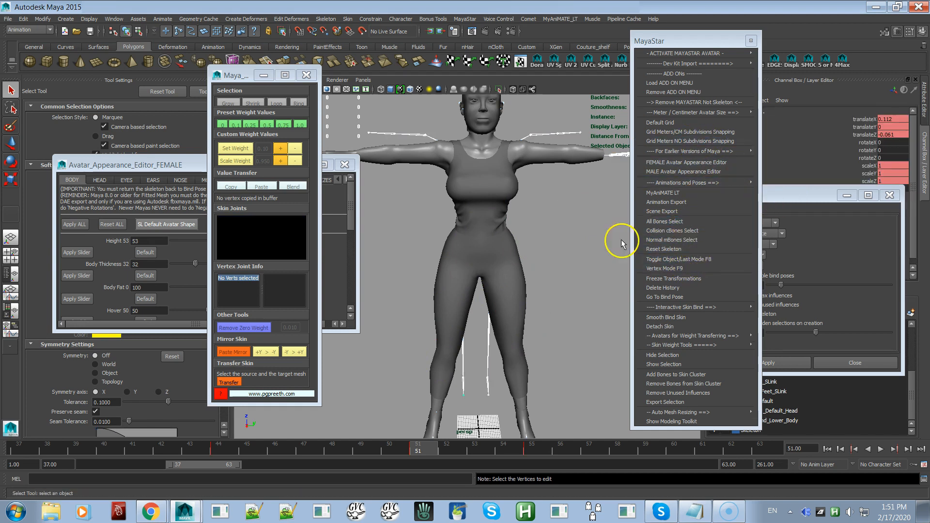
left_click(521, 290)
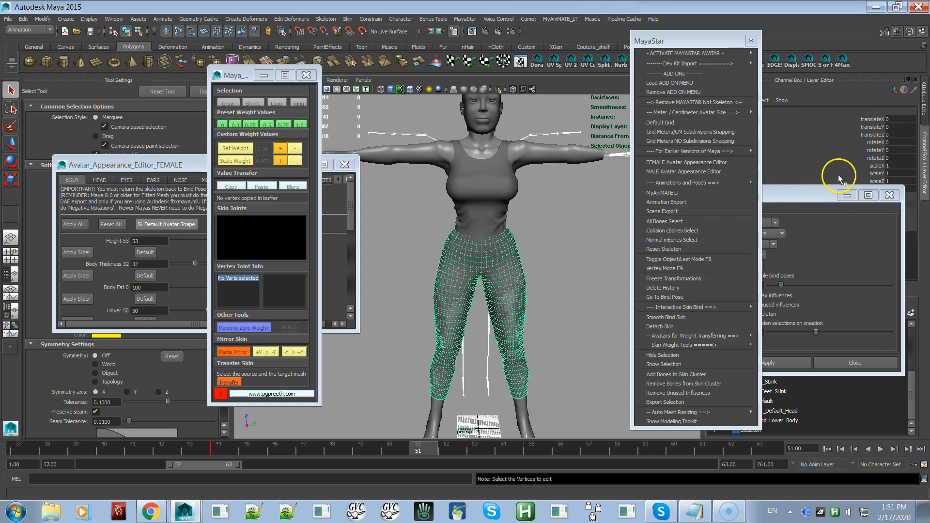
left_click(818, 200)
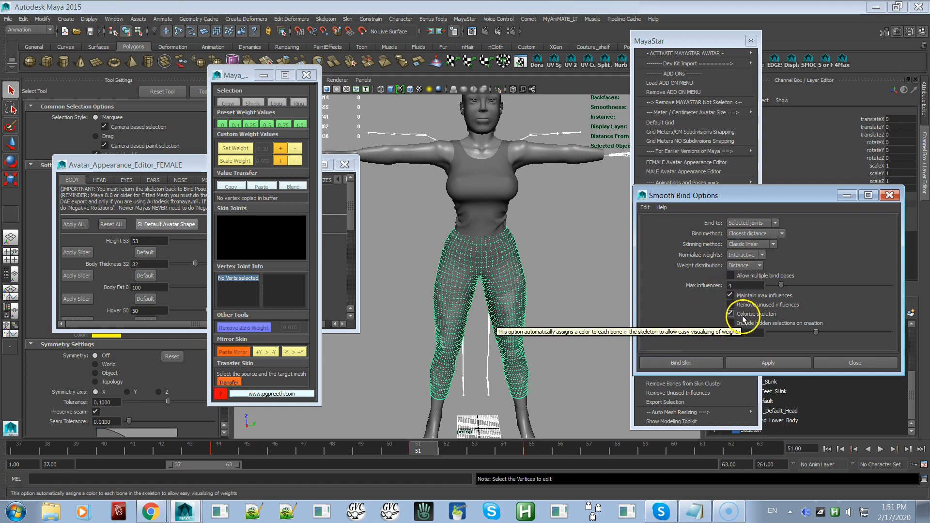
left_click(702, 366)
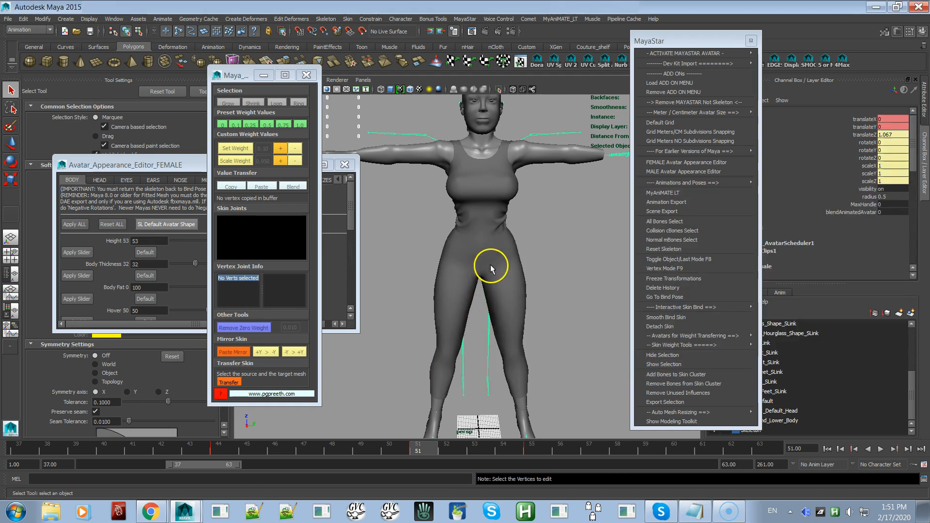
Select the pants, scrub the animation to frame 54 and inspect how they deform around the thighs
left_click(521, 261)
left_click_drag(455, 447, 507, 431)
right_click_drag(501, 347, 589, 395, "alt")
left_click_drag(589, 395, 564, 285, "alt")
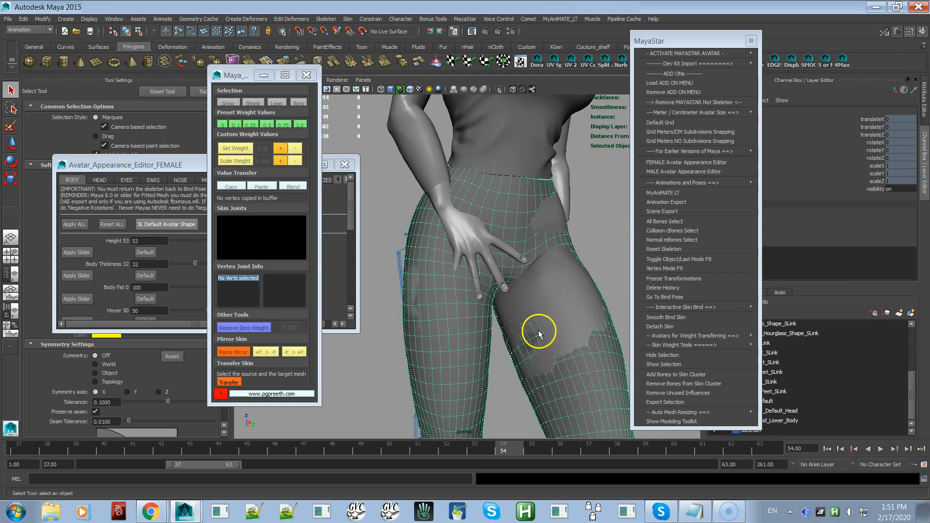
right_click_drag(539, 334, 348, 304, "alt")
Set the avatar's Body Fat to 0 and return the pants to the bind pose
left_click(182, 292)
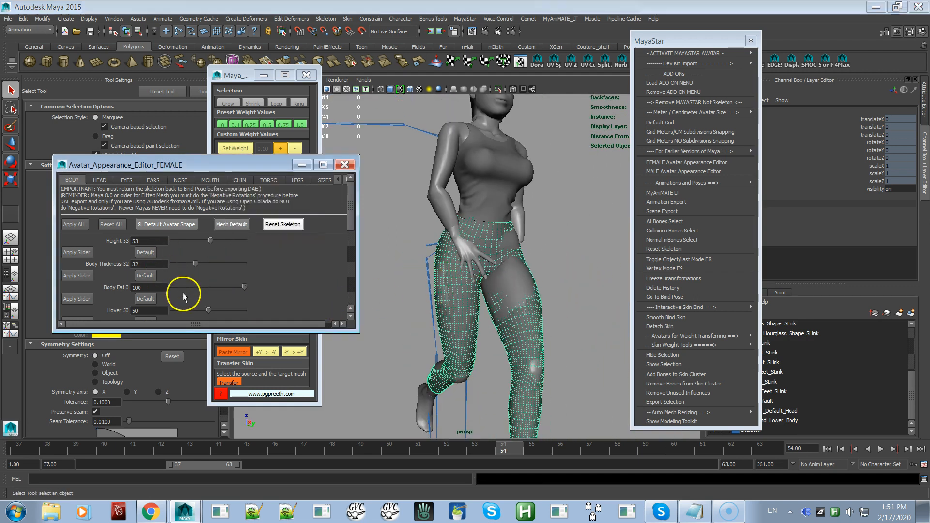
left_click_drag(245, 286, 119, 316)
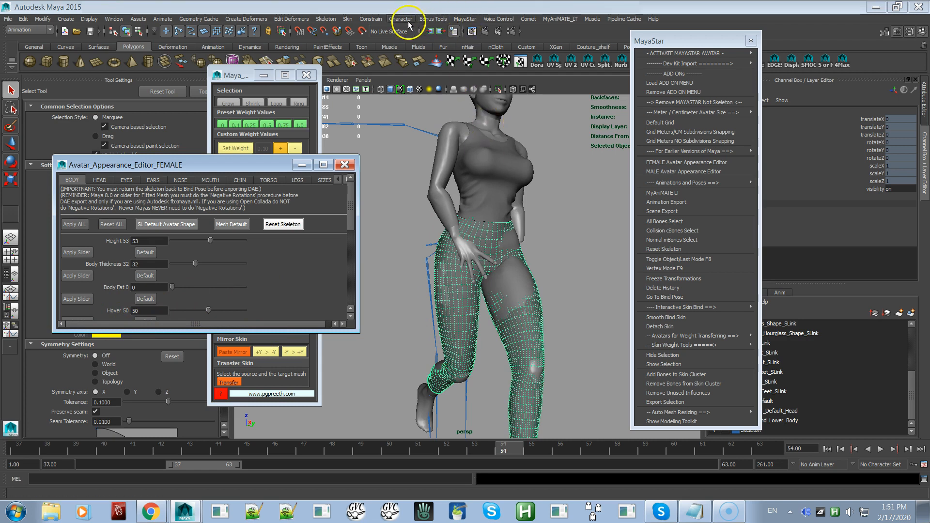
left_click(348, 19)
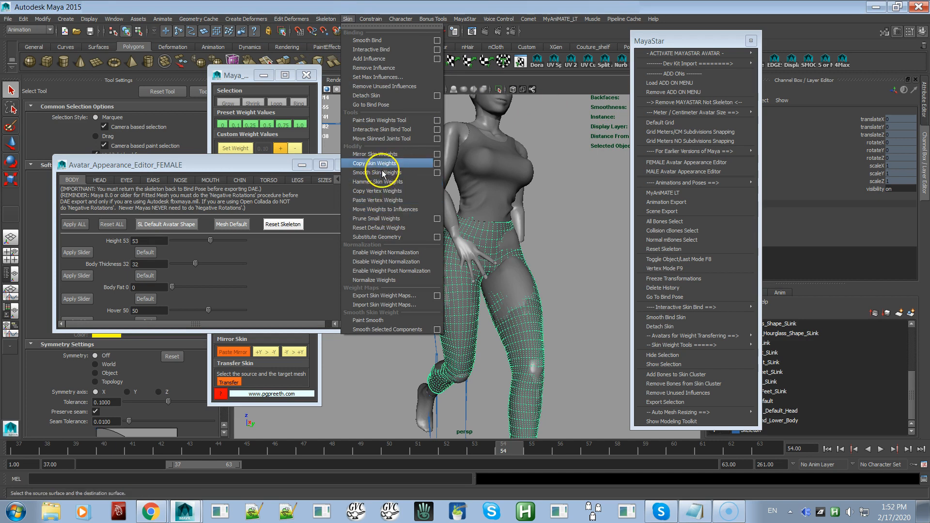
left_click(373, 105)
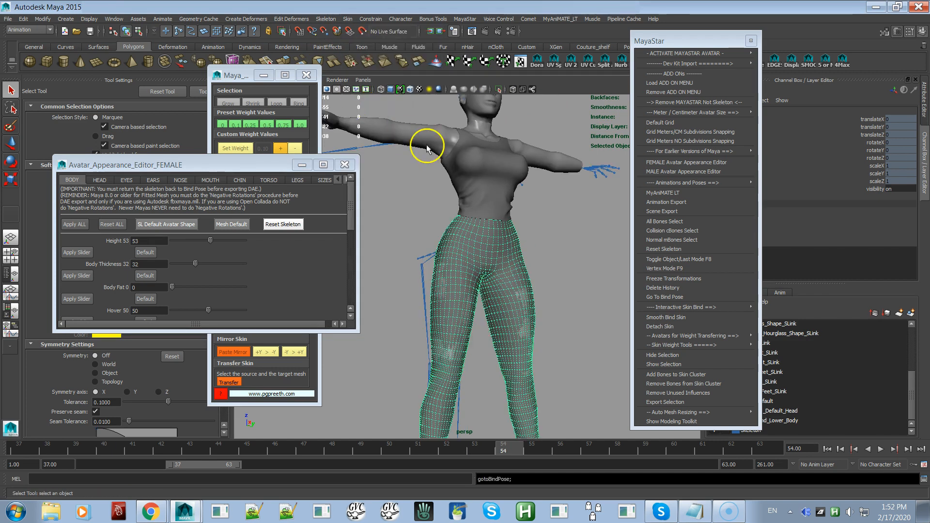
Select the hourglass body mesh followed by the pants mesh, and hide the Skeleton layer
scroll(550, 312, "up", 5)
middle_click_drag(559, 389, 510, 275, "alt")
middle_click_drag(505, 318, 461, 220, "alt")
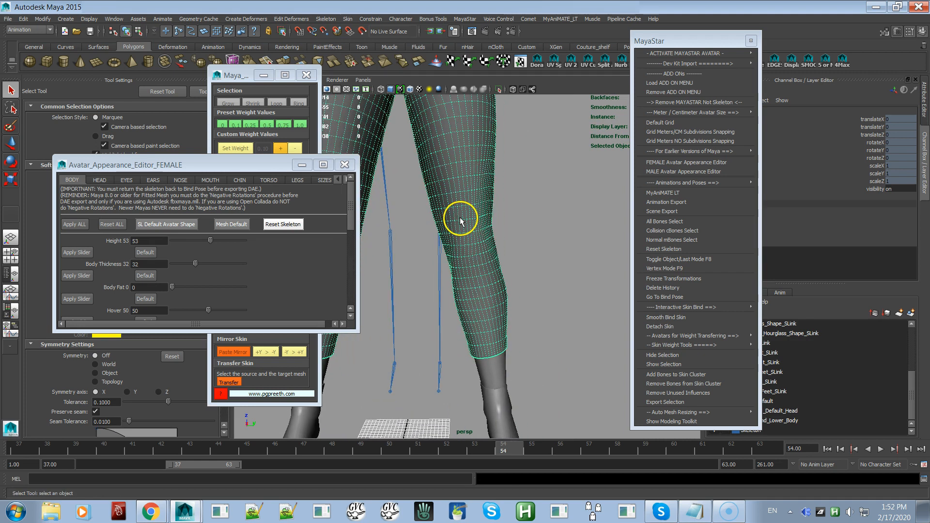
left_click(505, 363)
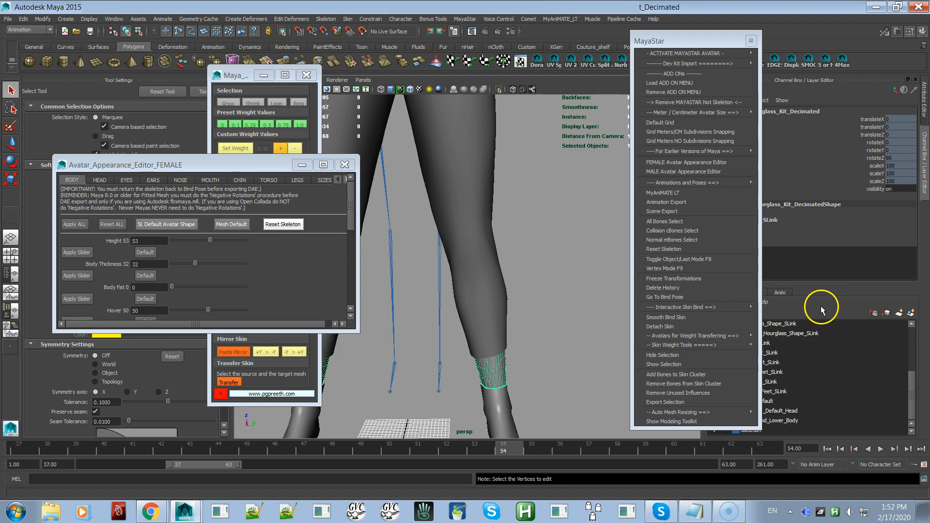
left_click_drag(709, 46, 645, 54)
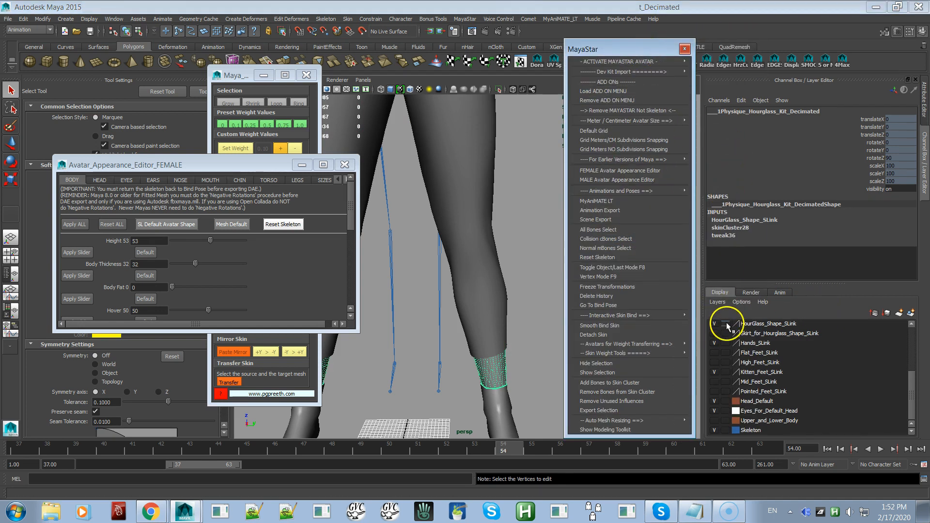
left_click(664, 353)
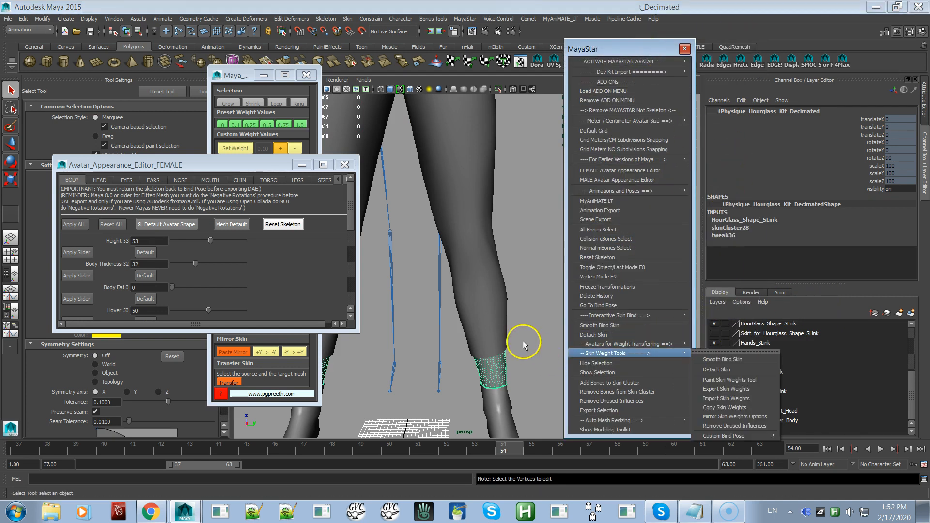
left_click(502, 286)
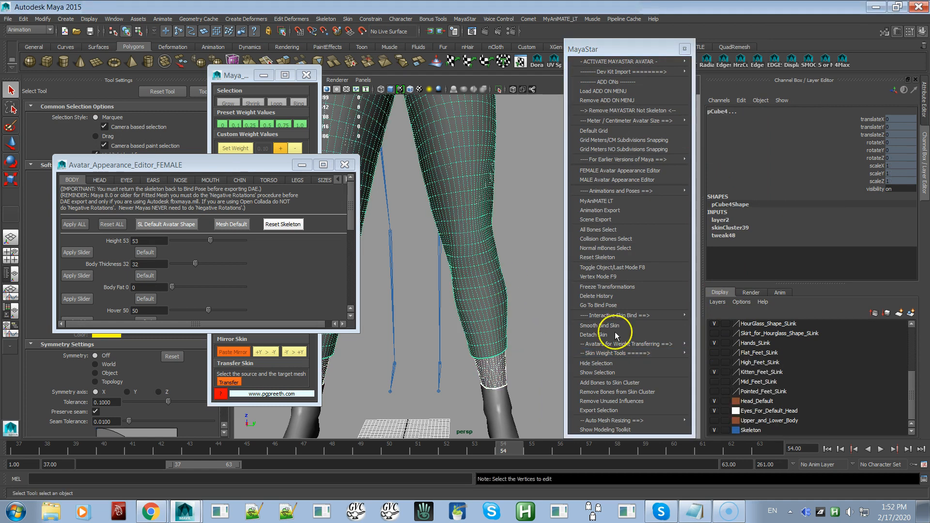
left_click(714, 430)
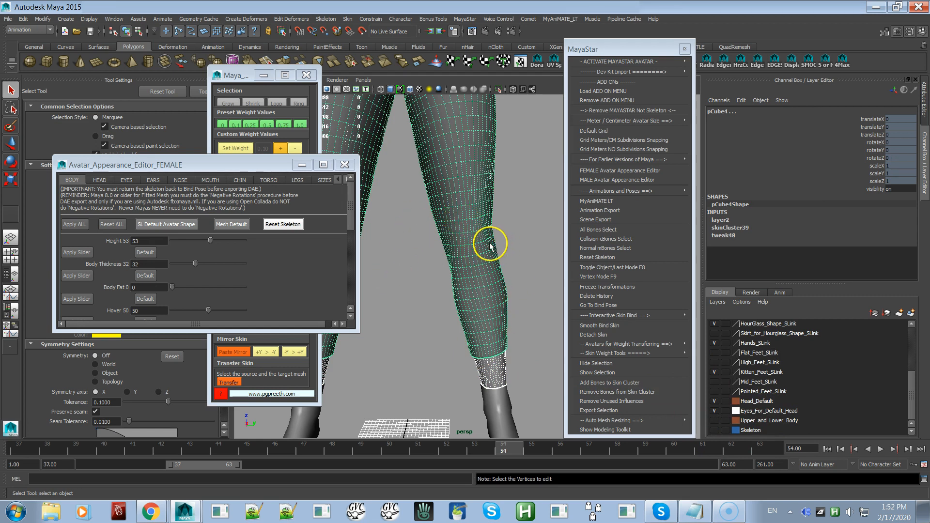
Copy the skin weights from the body to the pants using Closest point on surface, One to one influence association and Normalize
mouse_move(650, 354)
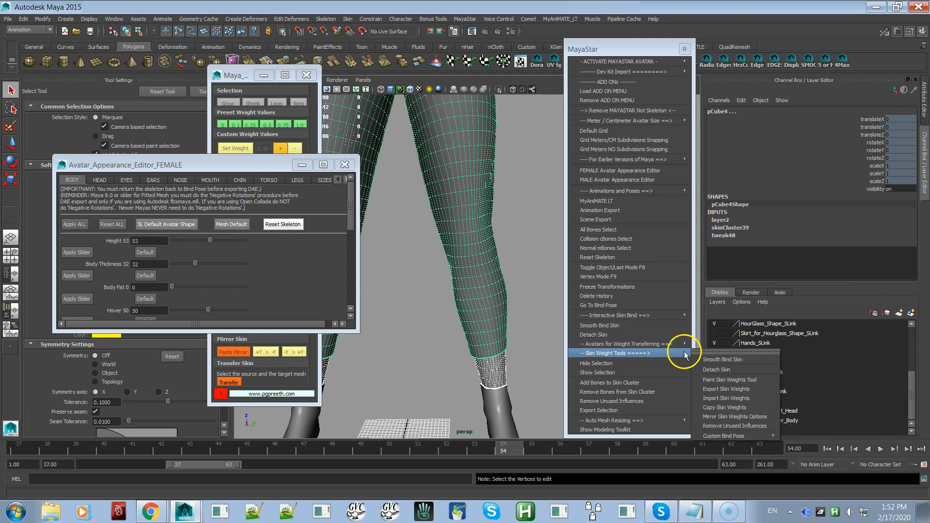
left_click(729, 409)
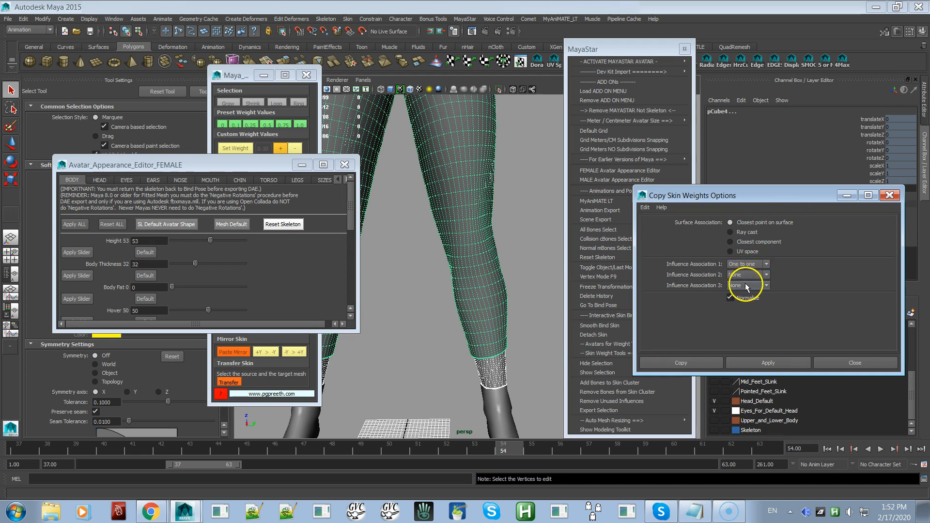
left_click(688, 364)
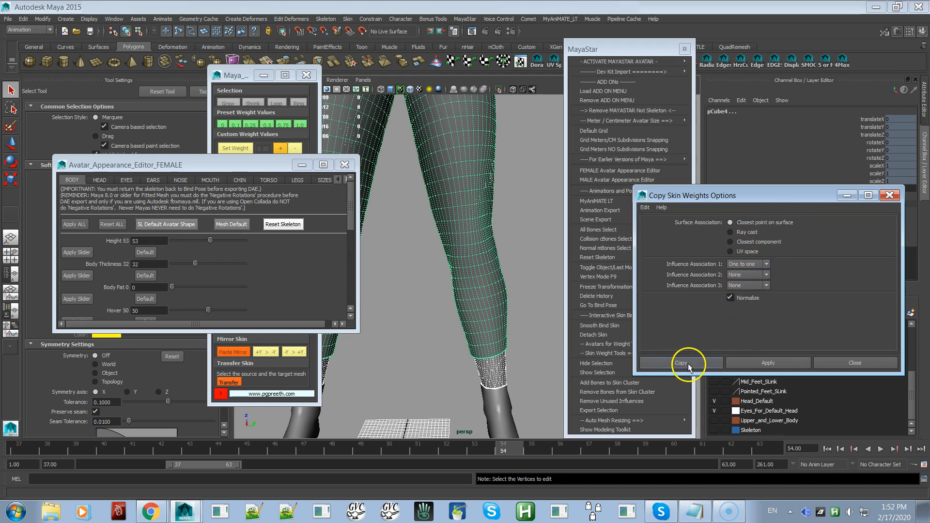
Deselect the meshes and play back the walk animation to inspect the pants' deformation around the hips and legs
right_click_drag(472, 399, 354, 282, "alt")
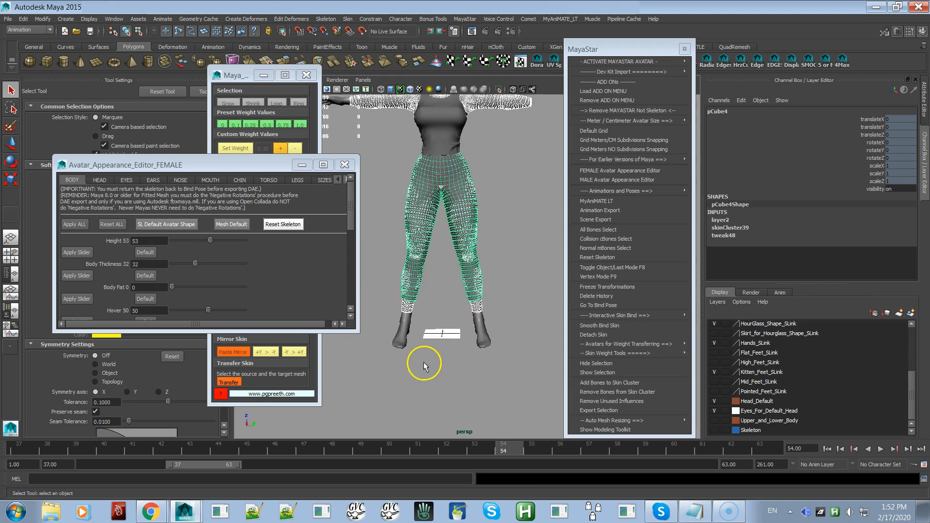
left_click(440, 357)
key("alt+v")
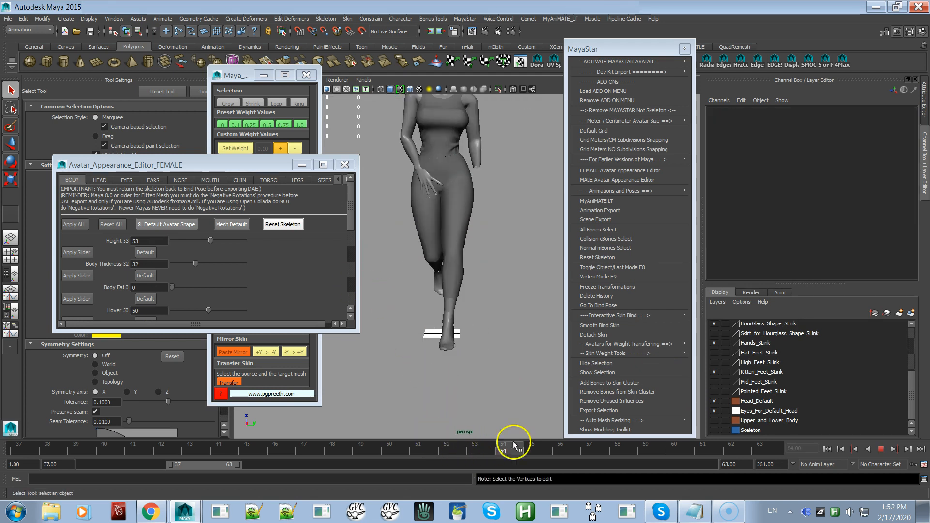
key("alt+v")
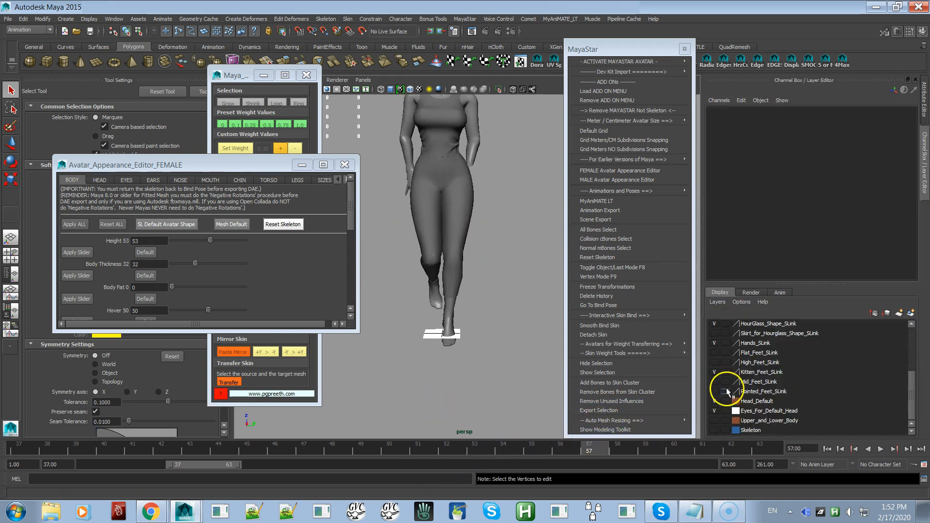
left_click(880, 449)
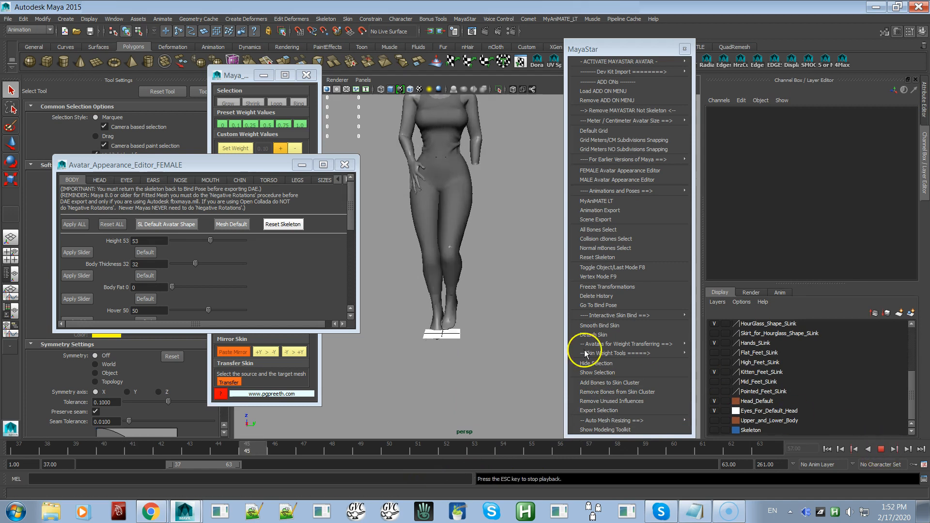
scroll(502, 320, "up", 5)
middle_click_drag(473, 262, 505, 422, "alt")
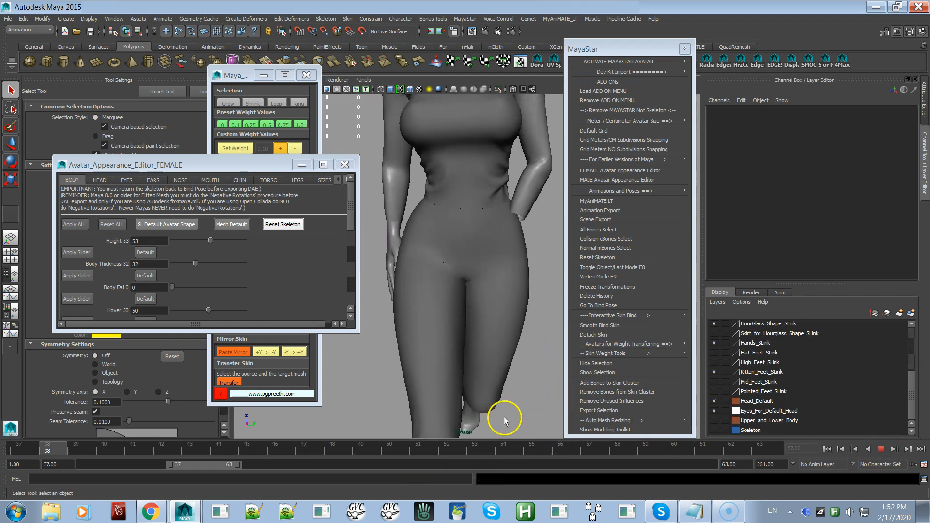
Raise the avatar's Body Fat to 100 during playback, inspect the pants from behind and in front, and stop the animation
left_click_drag(504, 254, 281, 332, "alt")
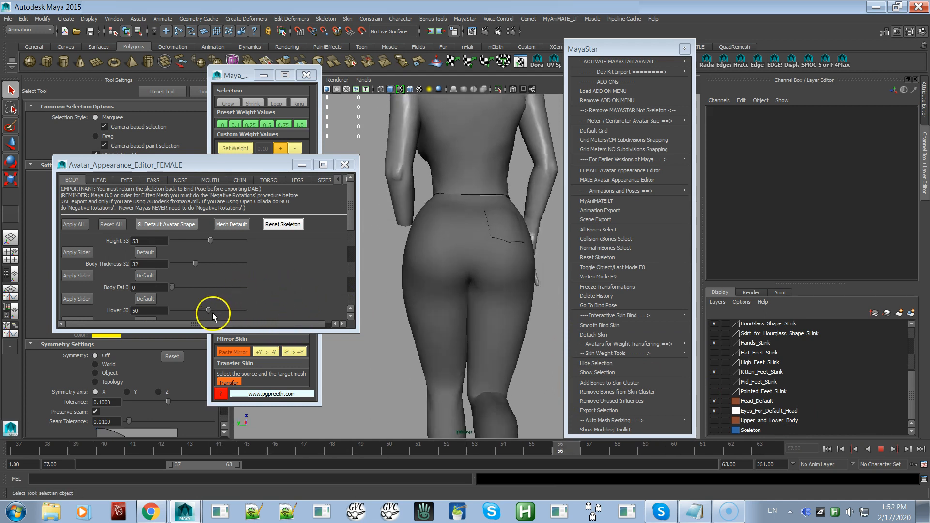
left_click_drag(196, 286, 290, 292)
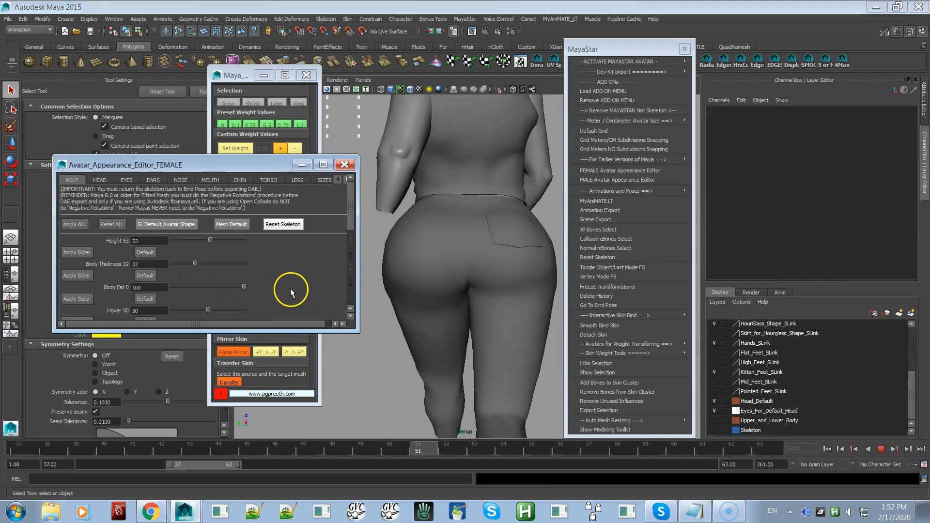
left_click_drag(396, 282, 677, 276, "alt")
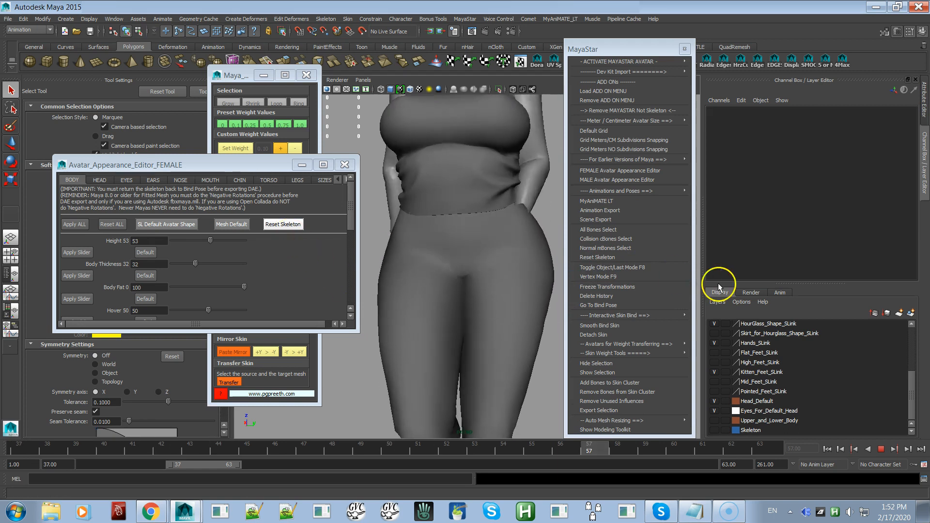
left_click(881, 449)
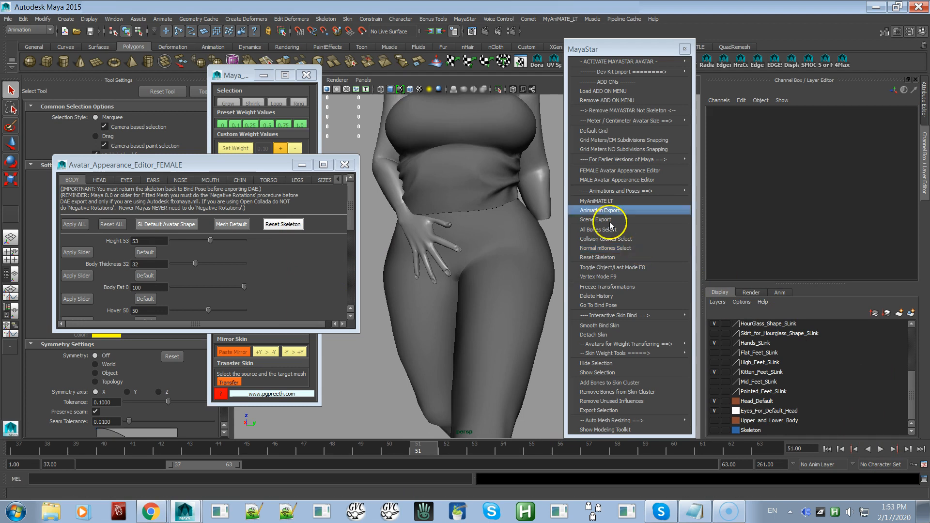
Try to return the pants mesh to its bind pose with MayaStar's Go To Bind Pose command
left_click(548, 252)
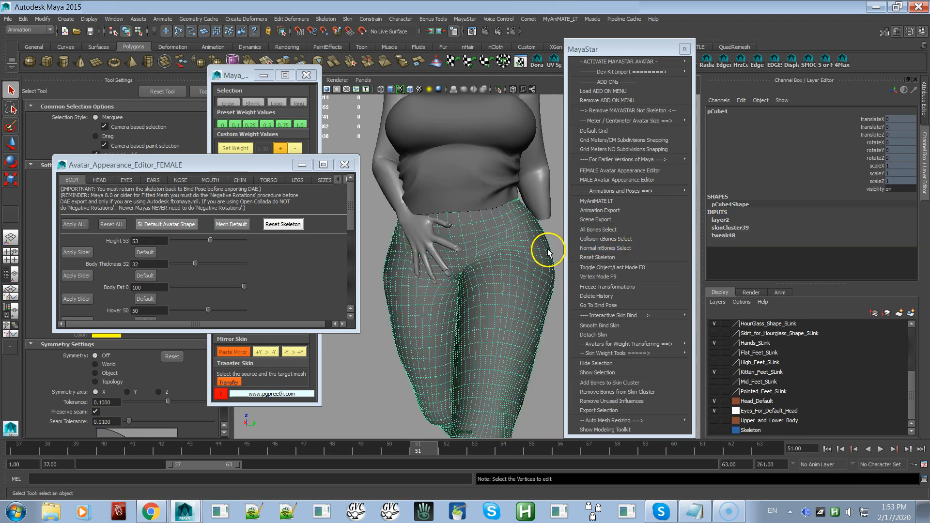
left_click(578, 305)
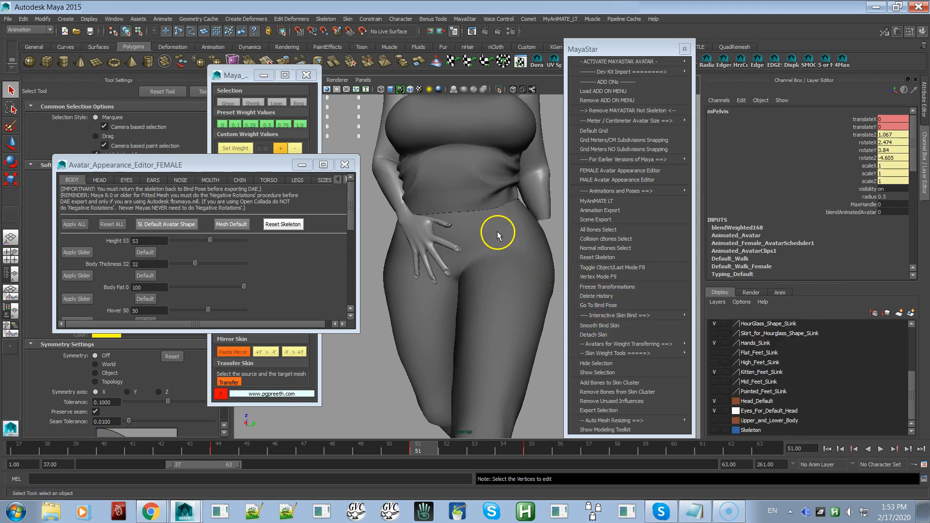
left_click(522, 264)
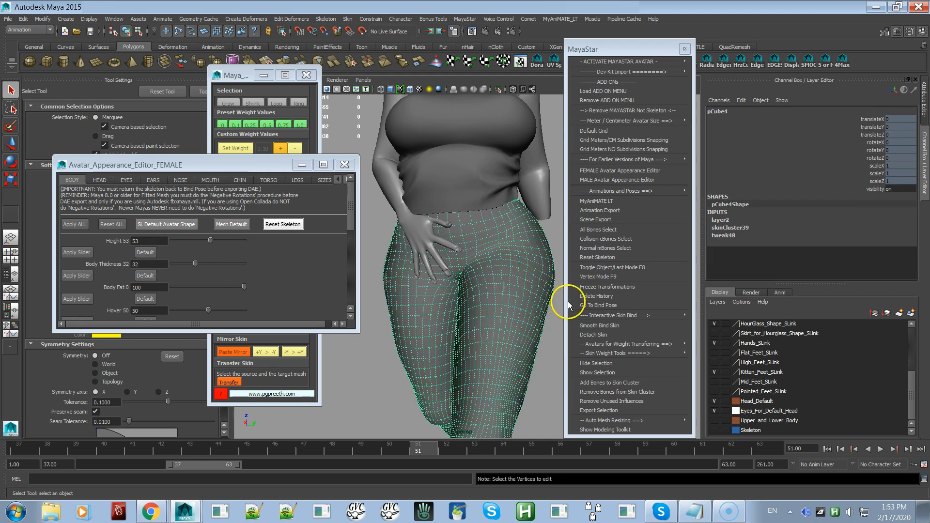
left_click(590, 306)
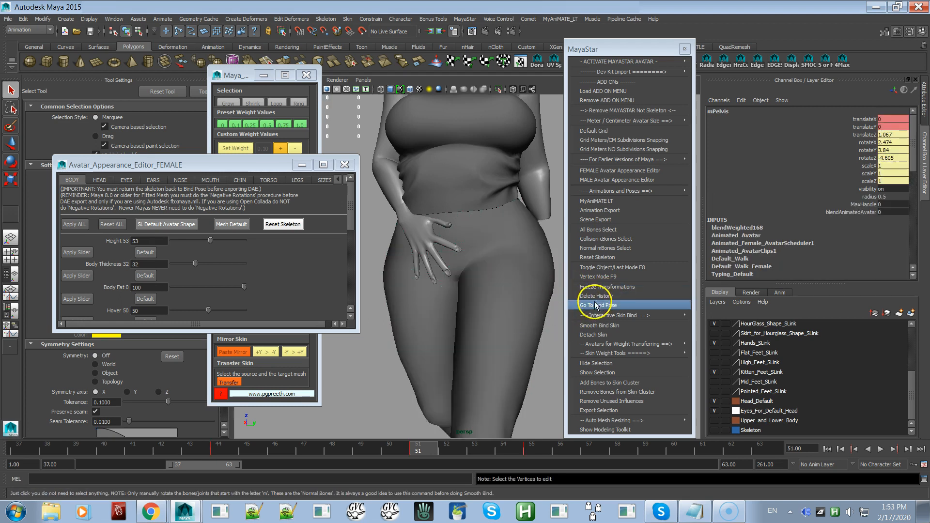
right_click_drag(516, 300, 446, 227, "alt")
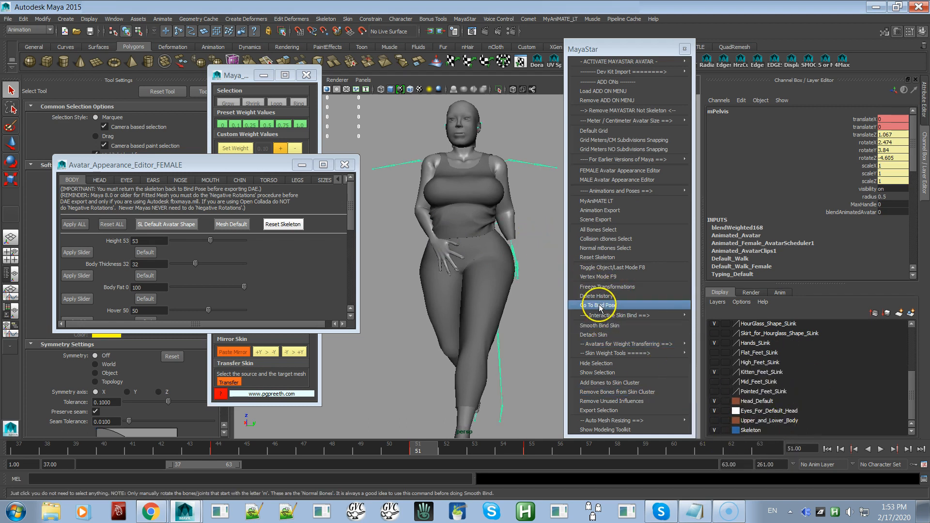
left_click(573, 330)
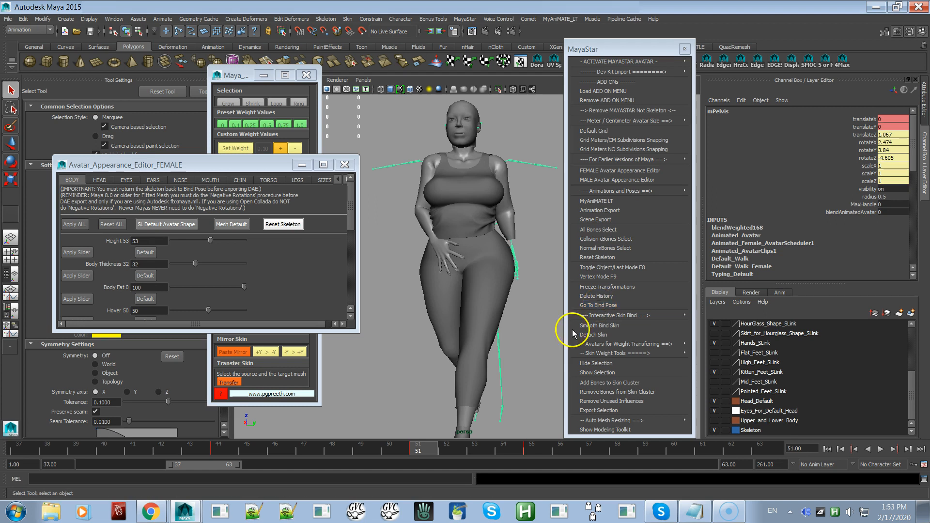
Try to send the avatar to the bind pose with the mHindLimb2Left bone selected, using Maya's own Skin command
left_click(498, 358)
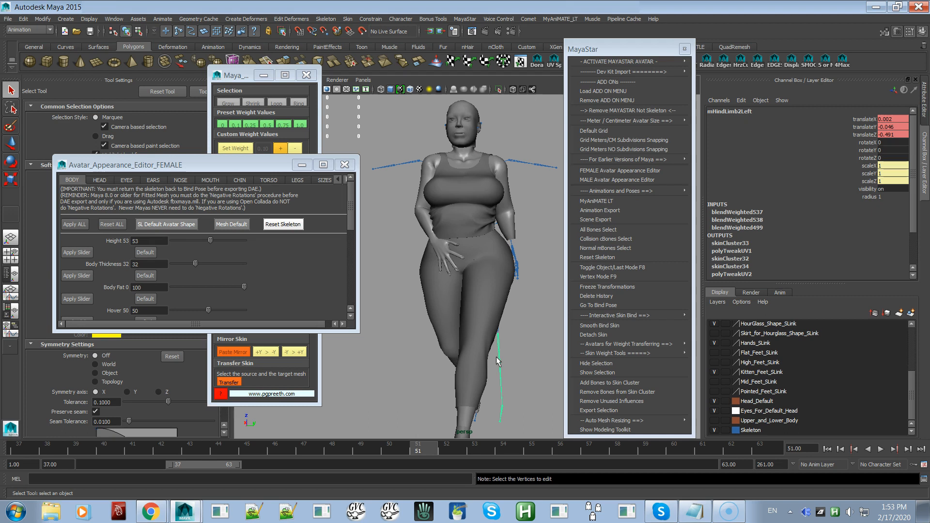
left_click(434, 196)
left_click(345, 35)
left_click(347, 19)
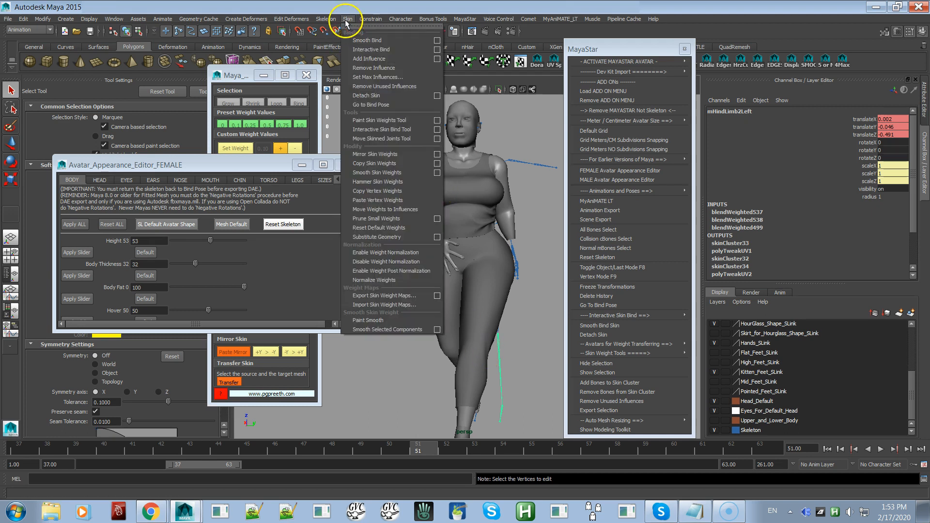
left_click(370, 104)
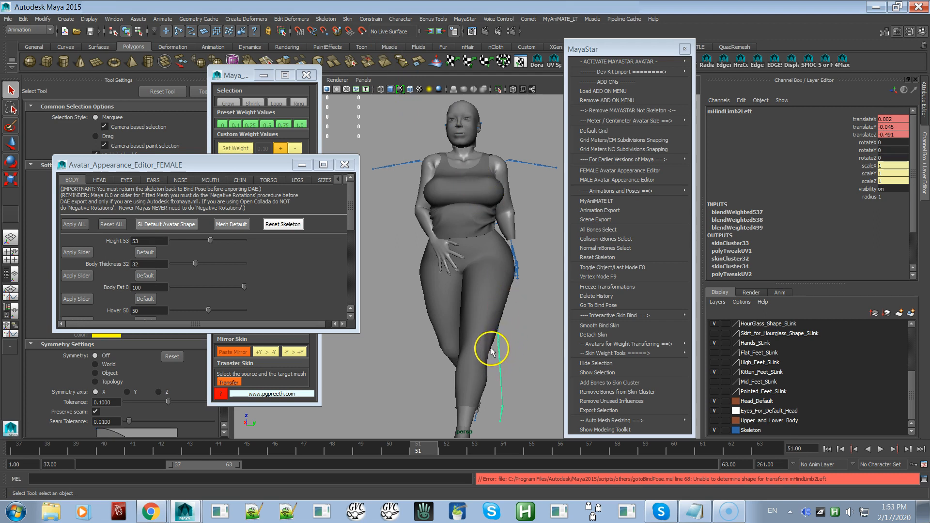
left_click(348, 19)
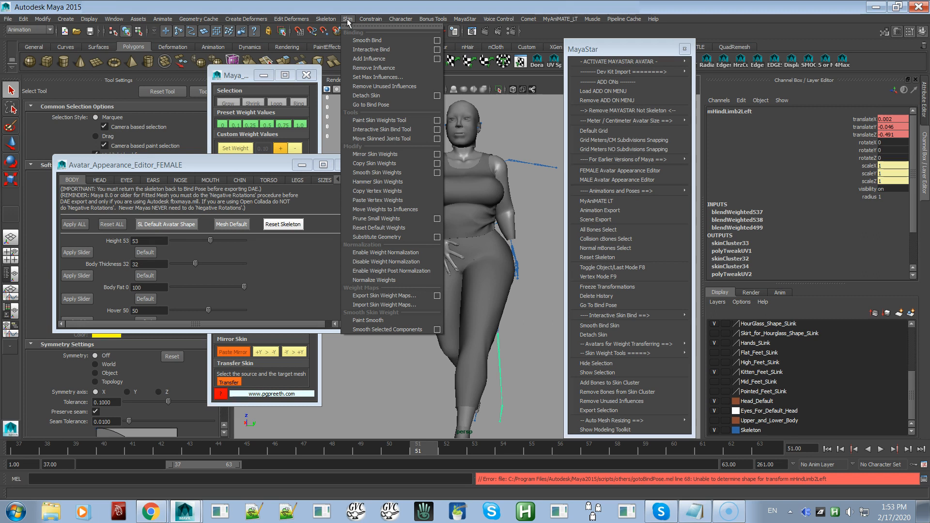
left_click(375, 105)
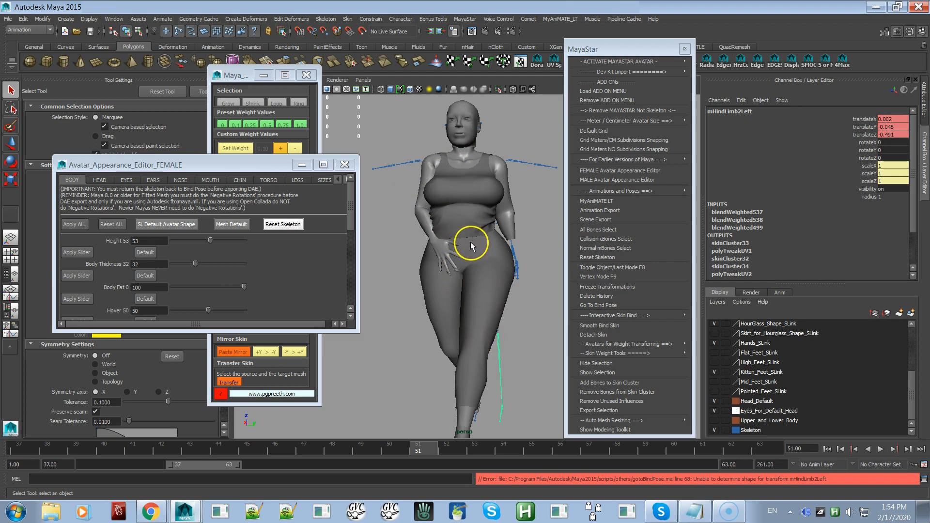
Select the pants mesh and return it to the bind pose with Maya's own Go to Bind Pose command
left_click(509, 298)
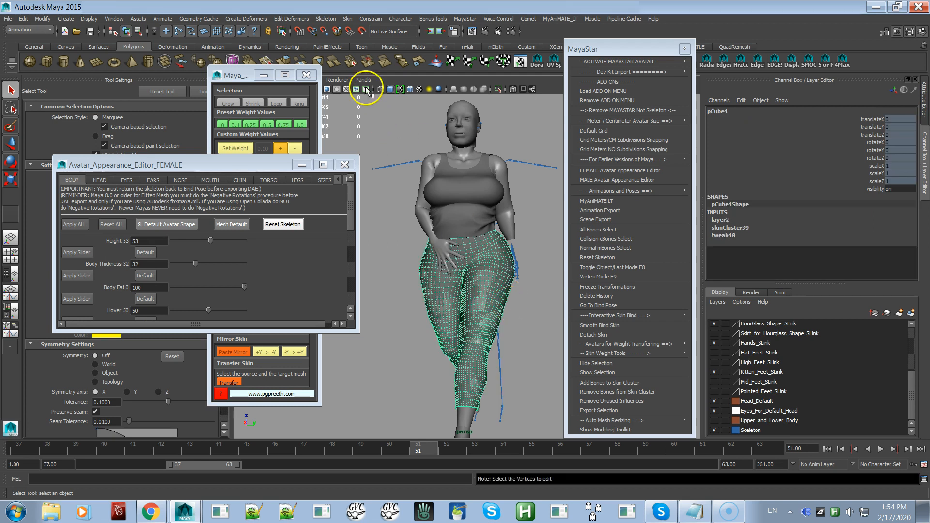
left_click(347, 19)
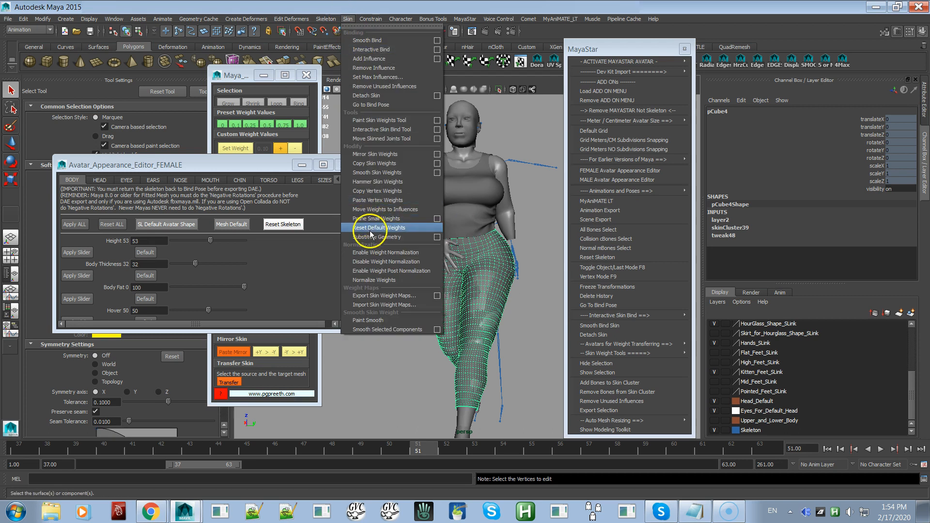
left_click(367, 105)
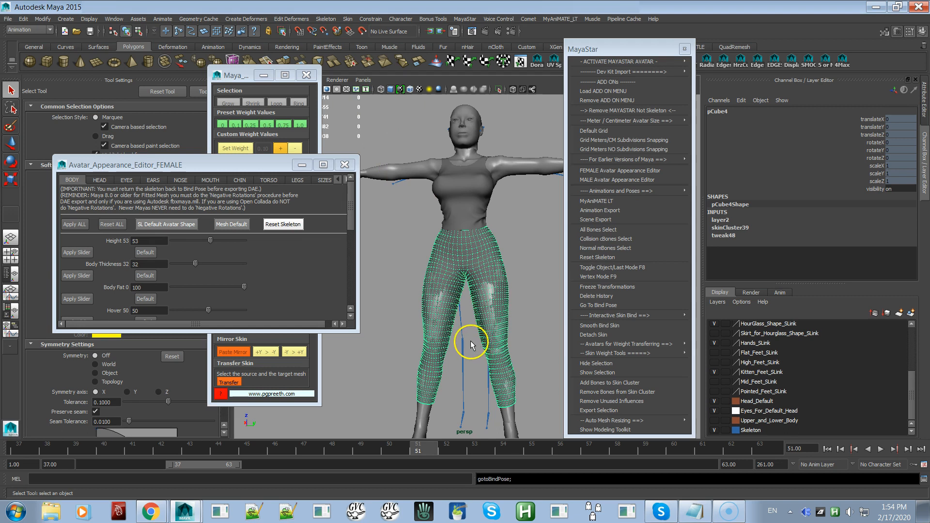
Select the left hip bone mHipLeft and set its X rotation to 90 to raise the leg sideways
left_click_drag(475, 339, 517, 320, "alt")
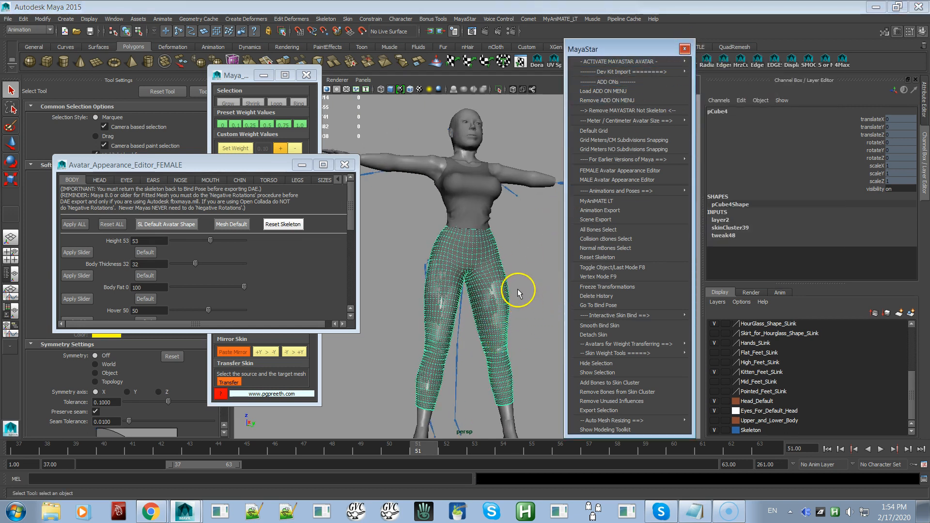
left_click(468, 311)
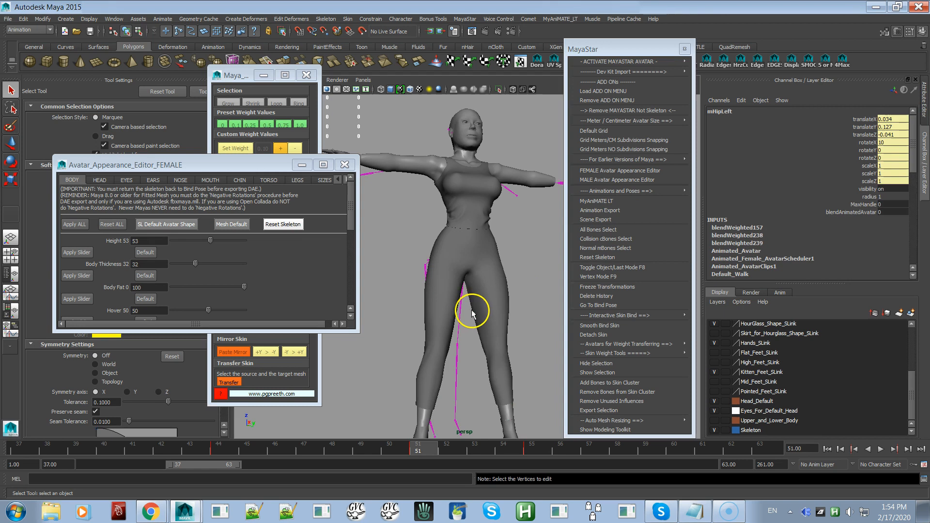
key("e")
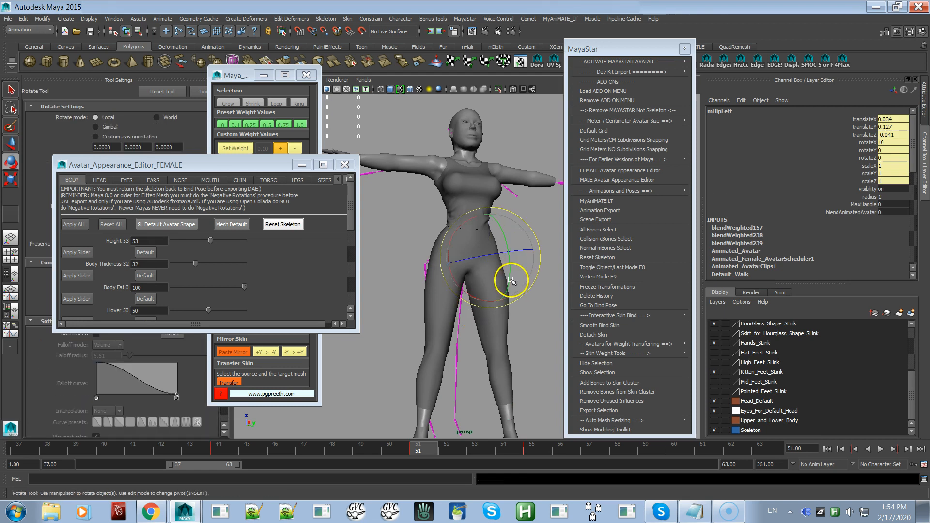
left_click(884, 143)
type("90")
key("Return")
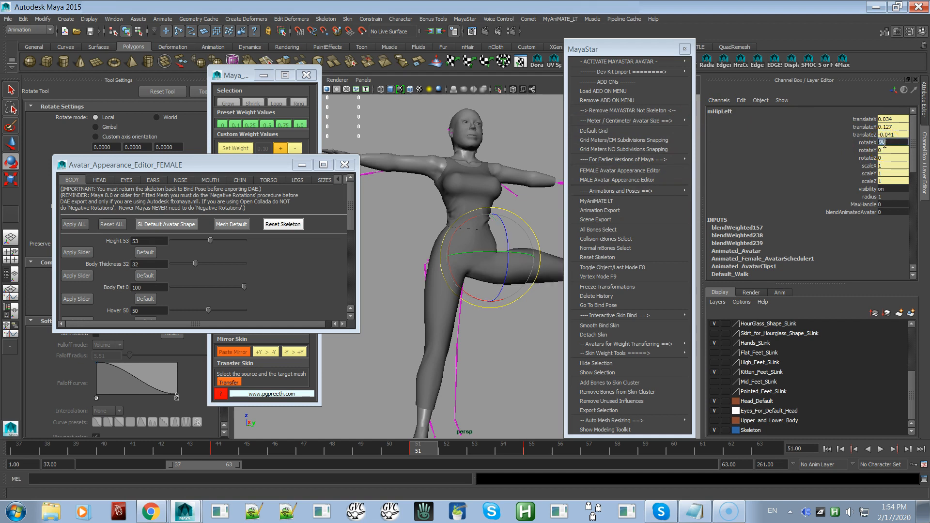
Select the right hip bone mHipRight and set its X rotation to -90 to put the legs in a split
left_click_drag(533, 380, 401, 373, "alt")
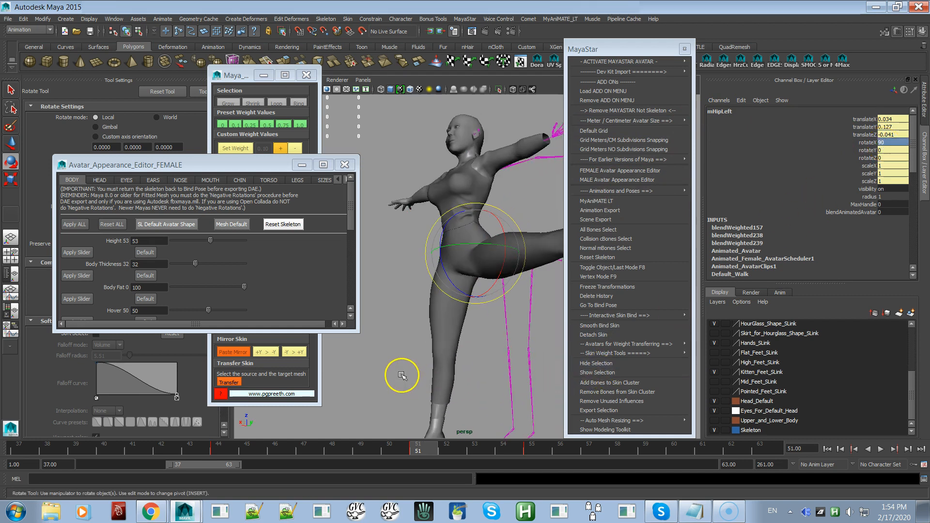
left_click_drag(480, 315, 414, 319)
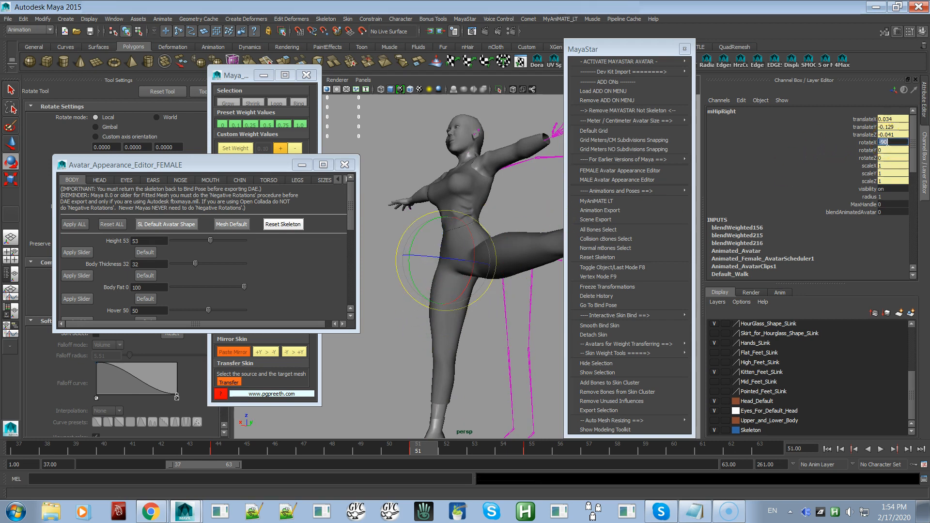
key("Return")
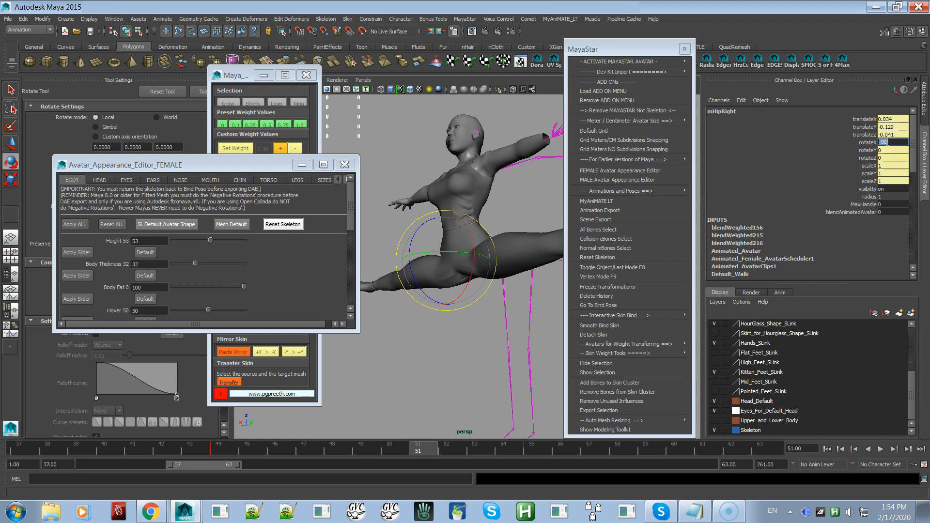
Select the pants mesh, hide the Skeleton layer, and bring the crotch area into close view from below
left_click(513, 273)
left_click(714, 430)
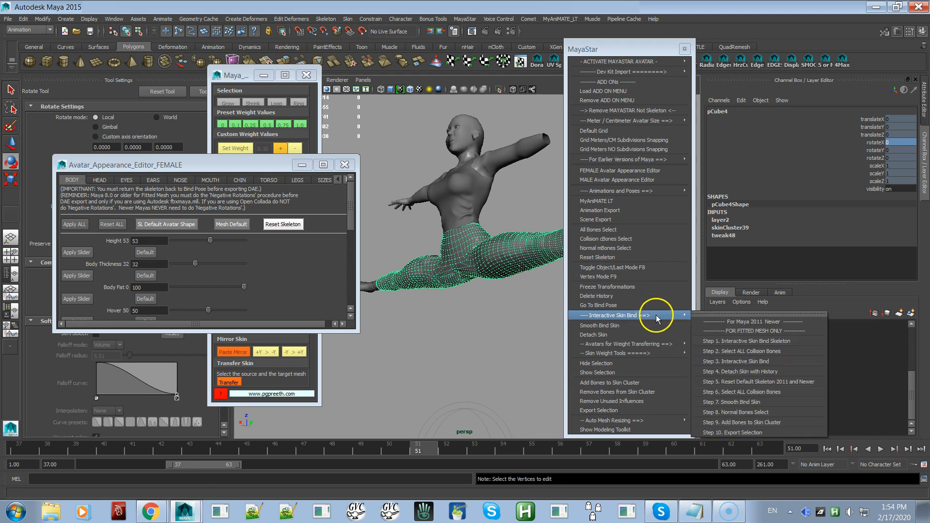
left_click_drag(492, 363, 513, 333, "alt")
right_click_drag(488, 343, 584, 390, "alt")
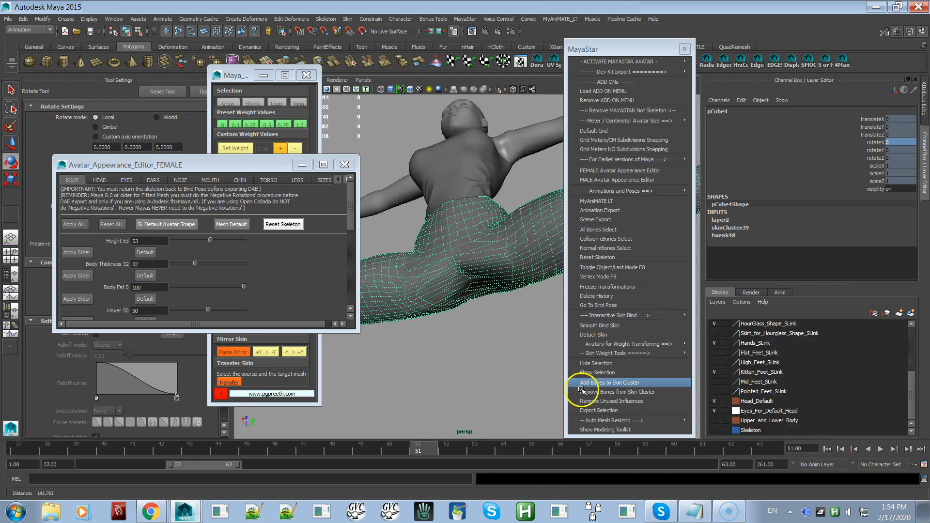
left_click_drag(553, 381, 513, 369, "alt")
Activate the Paint Skin Weights Tool on the pants, uncover its settings, and set the paint operation to Smooth
mouse_move(618, 356)
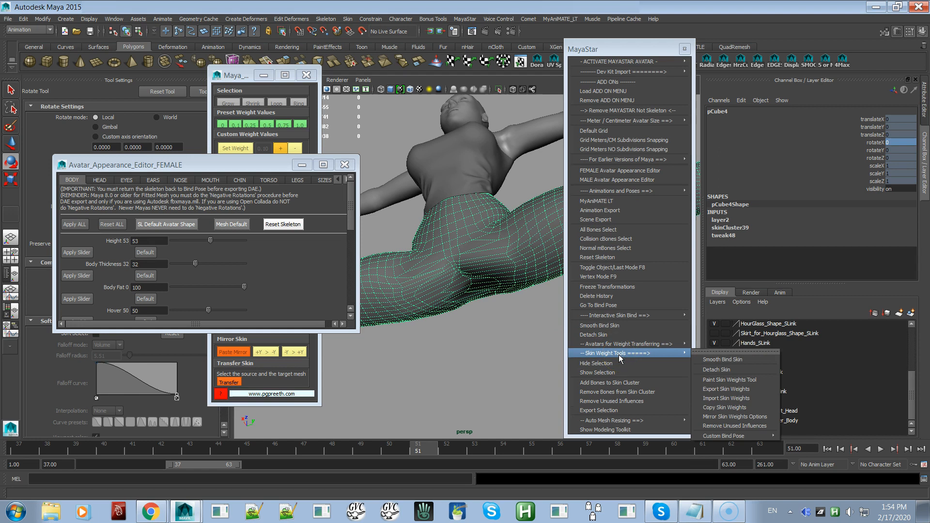
left_click(723, 380)
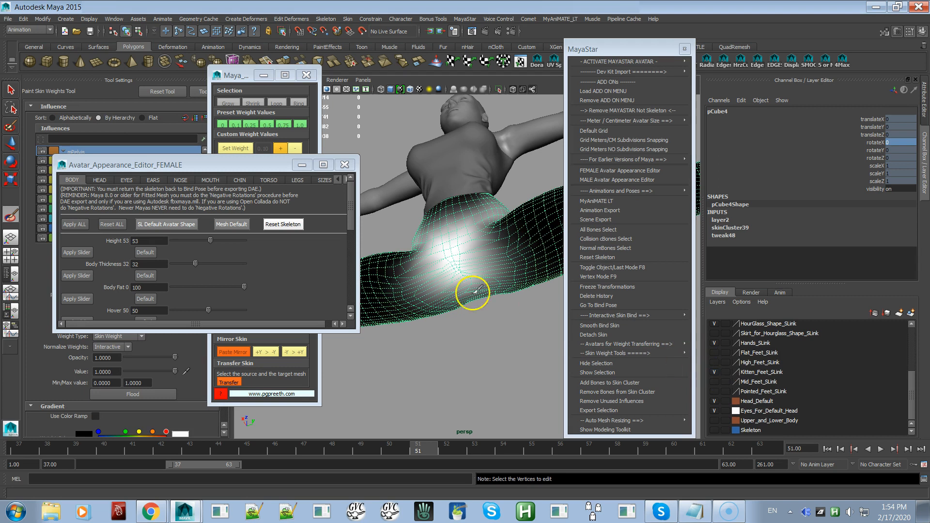
left_click_drag(251, 163, 407, 17)
left_click_drag(429, 304, 514, 340, "alt")
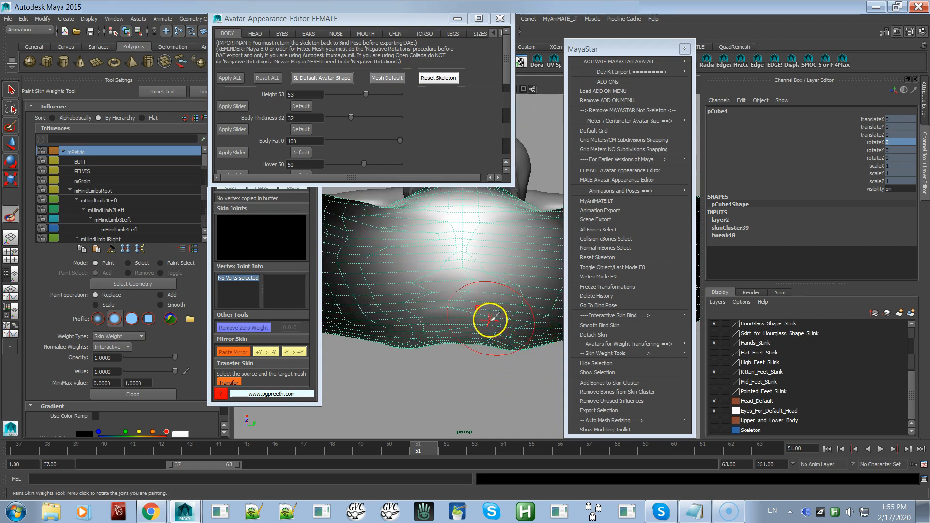
left_click(160, 306)
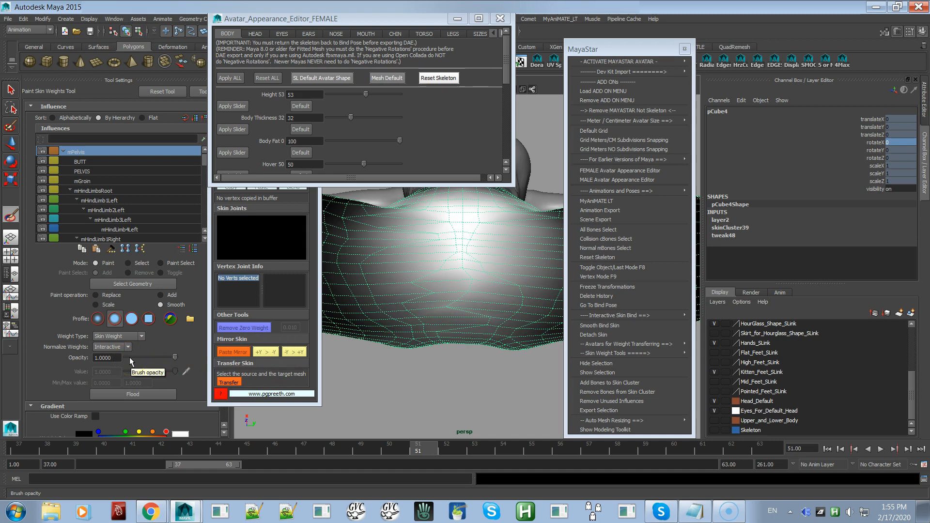
left_click_drag(115, 359, 61, 368)
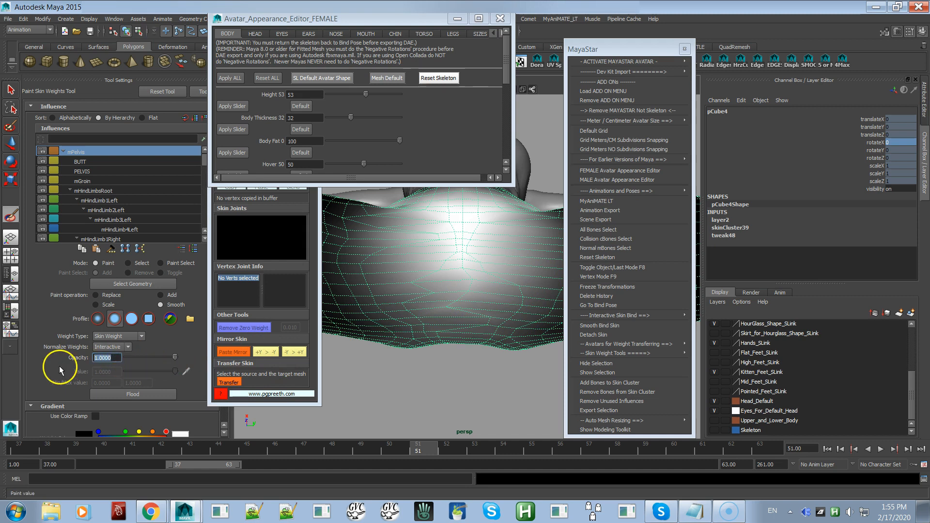
Smooth the mPelvis weights across the underside of the pants crotch, working from several angles
left_click_drag(496, 337, 491, 378, "alt")
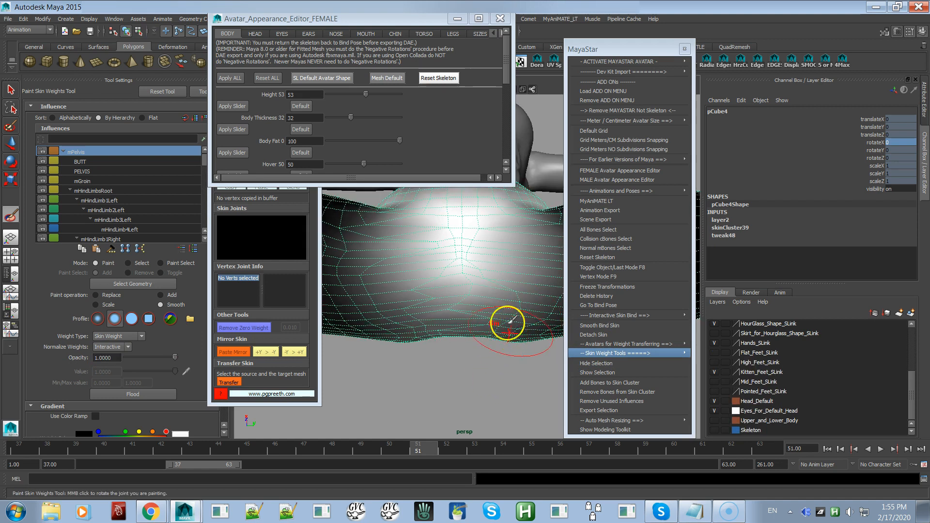
left_click(479, 305)
left_click_drag(431, 305, 420, 303)
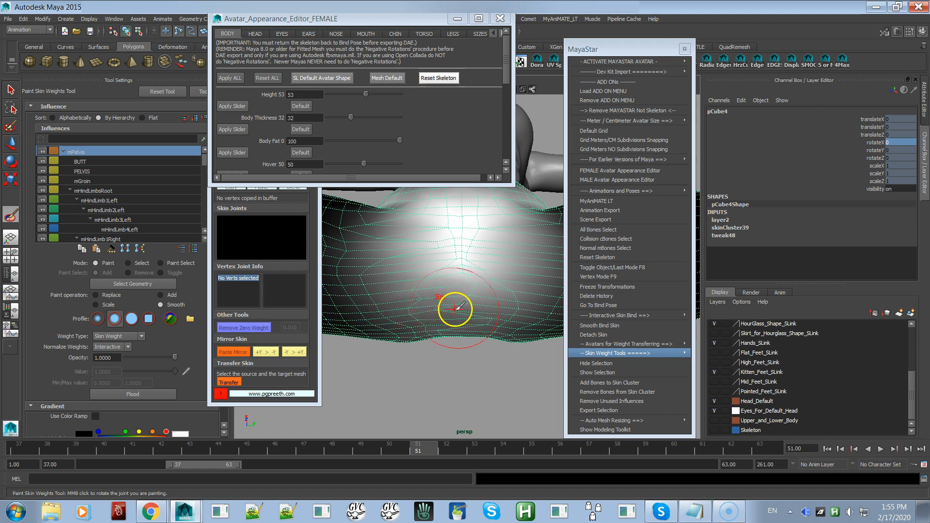
right_click_drag(488, 308, 488, 359, "alt")
left_click_drag(480, 358, 470, 320, "alt")
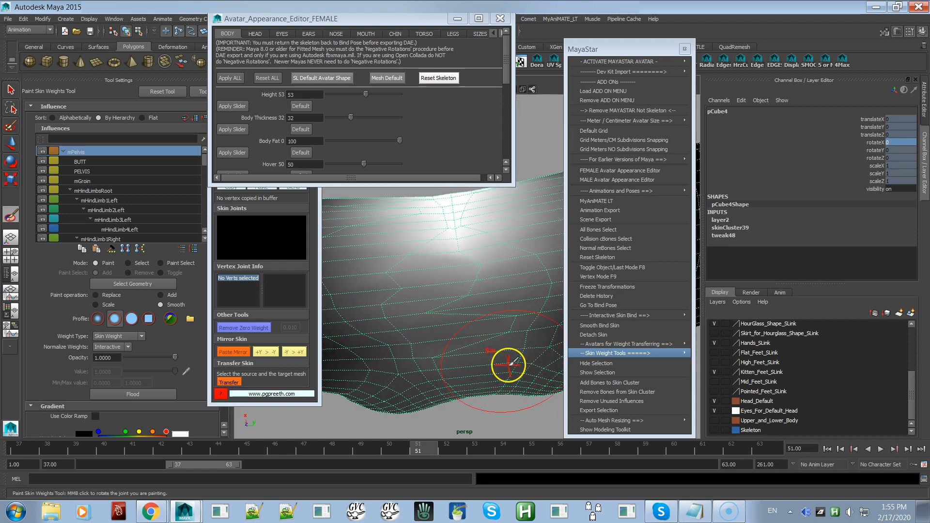
mouse_move(446, 329)
right_mouse_down("alt")
mouse_move(382, 272)
mouse_move(375, 280)
right_mouse_up("alt")
left_click_drag(402, 294, 389, 293, "alt")
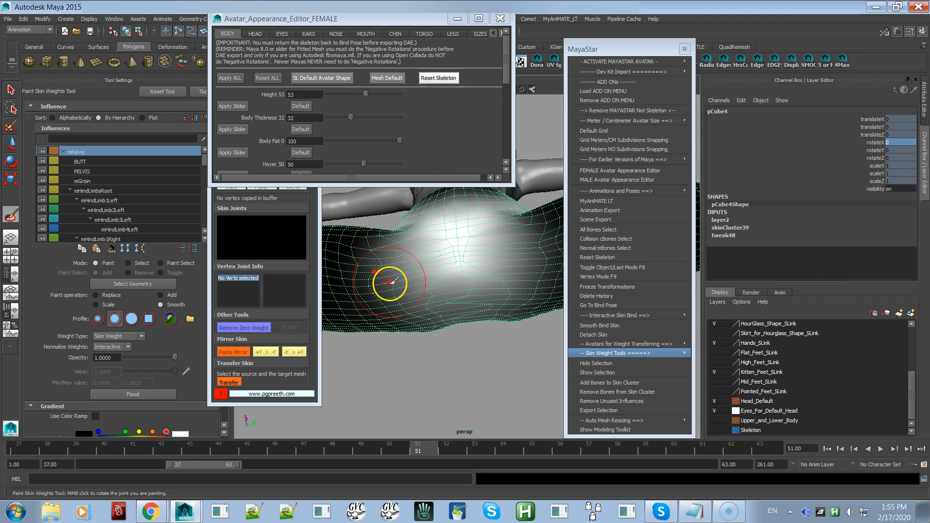
left_click_drag(409, 304, 478, 277, "alt")
middle_click_drag(501, 291, 478, 287, "alt")
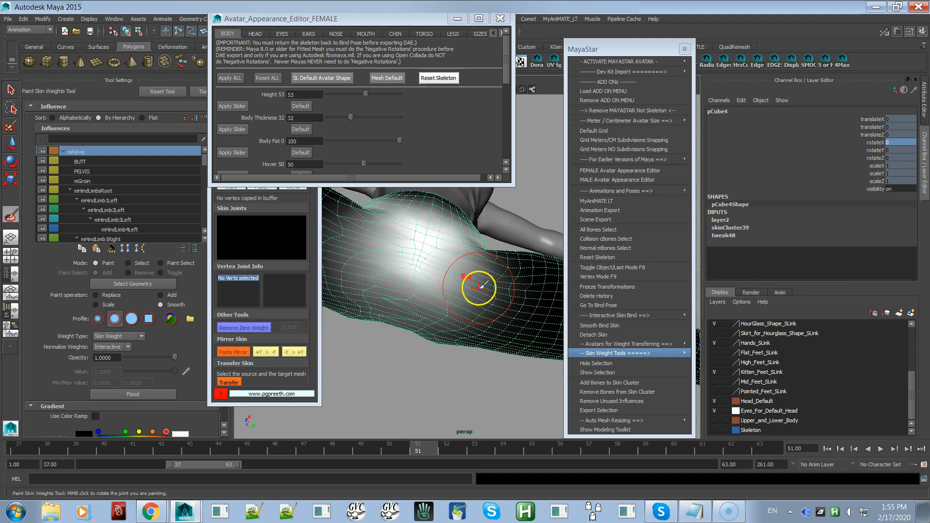
mouse_move(445, 350)
left_mouse_down("alt")
mouse_move(419, 390)
mouse_move(429, 389)
left_mouse_up("alt")
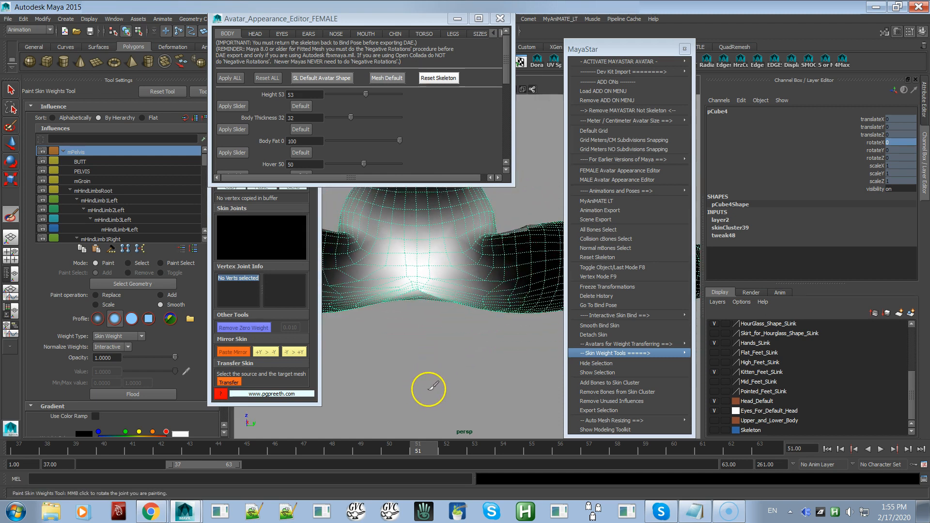
Go to frame 50 and smooth the mPelvis weights where the body pokes through at the left hip crease, using a smaller brush
left_click_drag(417, 455, 389, 450)
left_click_drag(430, 348, 455, 328, "alt")
right_click_drag(455, 328, 536, 386, "alt")
mouse_move(512, 336)
left_mouse_down("alt")
mouse_move(461, 304)
mouse_move(469, 299)
left_mouse_up("alt")
mouse_move(465, 311)
right_mouse_down("alt")
mouse_move(486, 315)
mouse_move(538, 380)
right_mouse_up("alt")
mouse_move(465, 339)
left_mouse_down("alt")
mouse_move(499, 362)
mouse_move(496, 351)
left_mouse_up("alt")
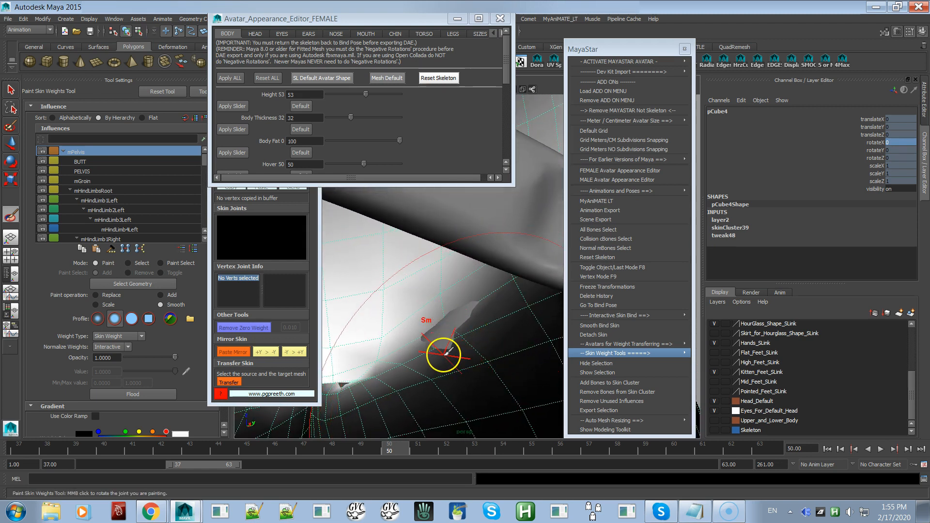
left_click_drag(442, 358, 355, 386)
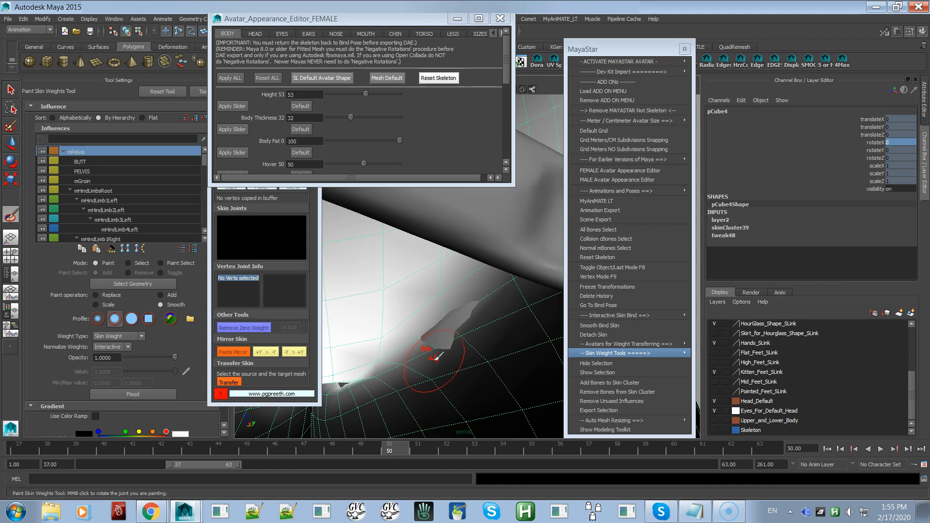
mouse_move(434, 358)
left_mouse_down()
mouse_move(447, 322)
mouse_move(441, 347)
mouse_move(436, 321)
mouse_move(463, 326)
mouse_move(454, 336)
mouse_move(445, 315)
mouse_move(452, 305)
mouse_move(435, 316)
left_mouse_up()
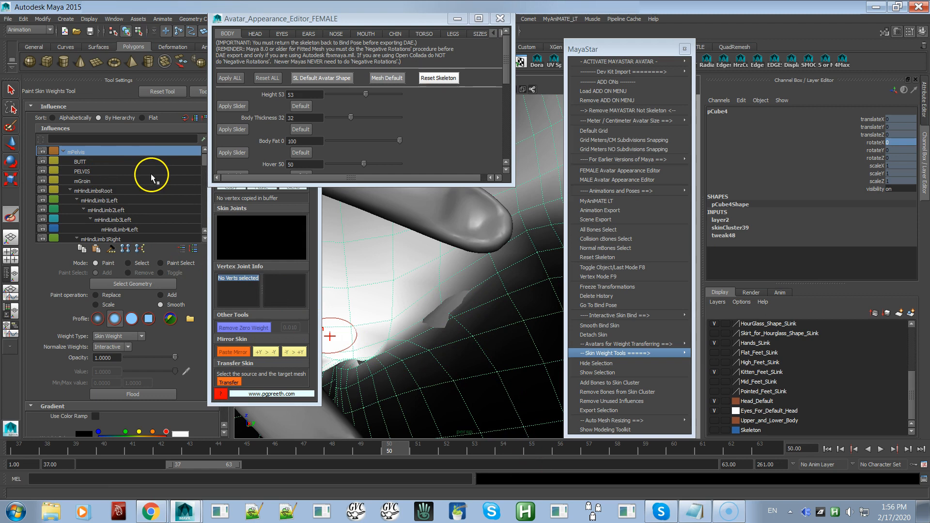
Select the L_UPPER_LEG influence, set Replace with a value of 0.01, and undo a trial stroke at the left hip crease
left_click_drag(205, 158, 207, 167)
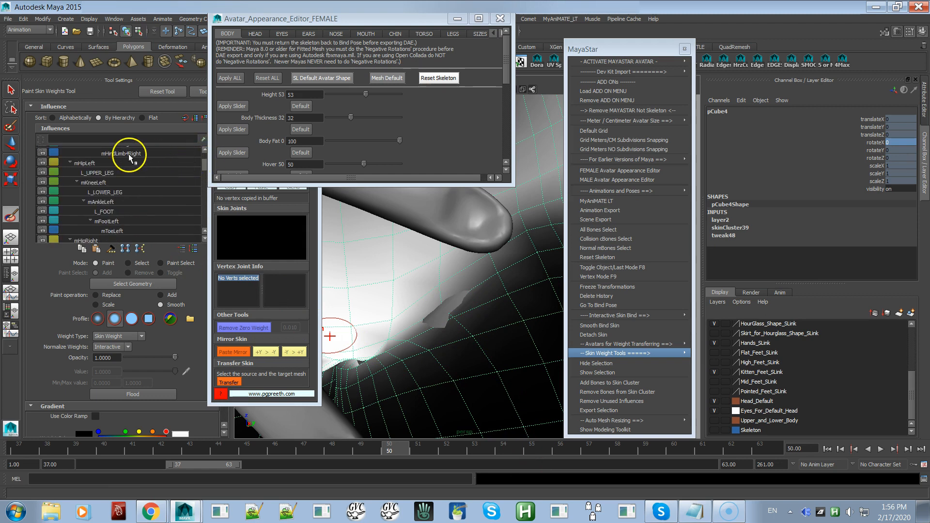
left_click(115, 172)
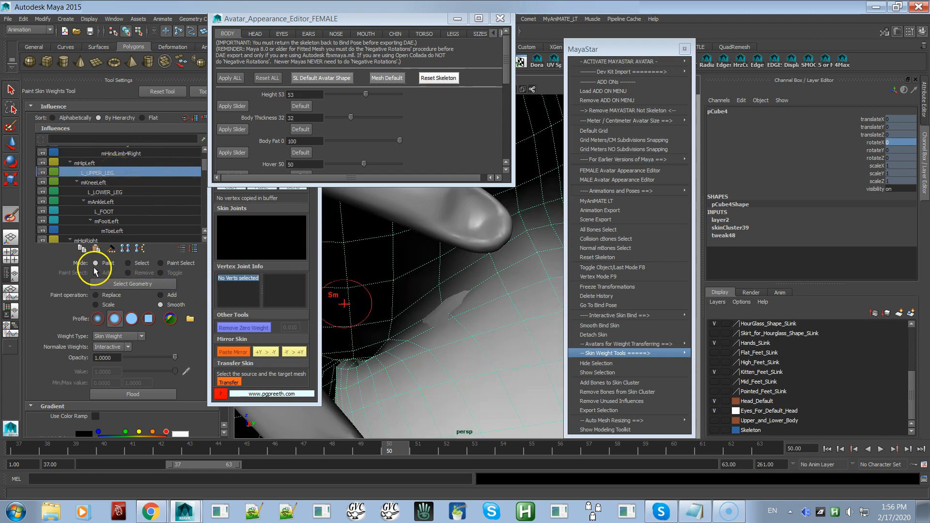
left_click(109, 295)
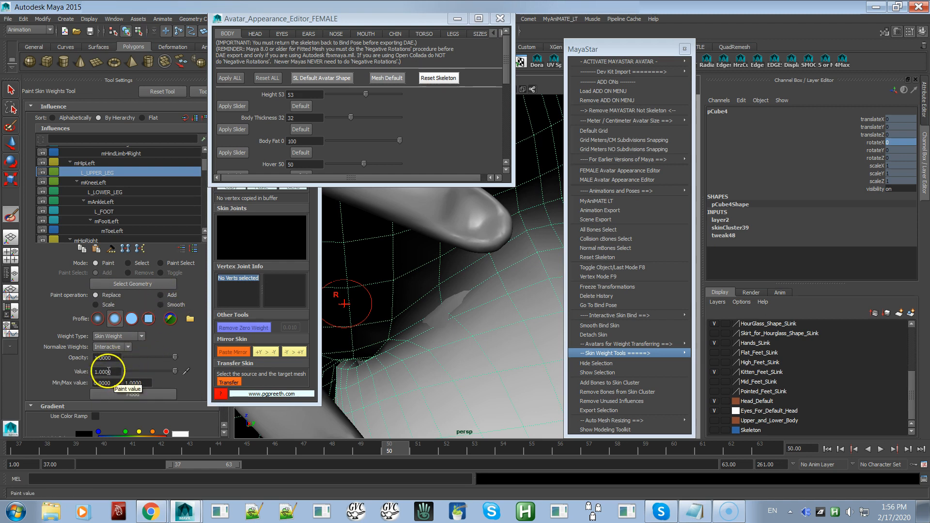
left_click(128, 372)
left_click_drag(131, 371, 87, 373)
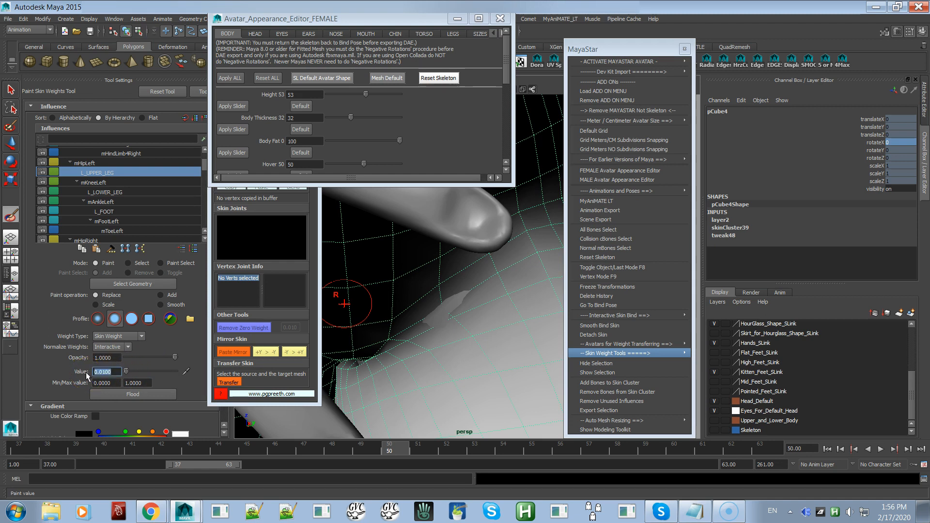
left_click(442, 309)
key("ctrl+z")
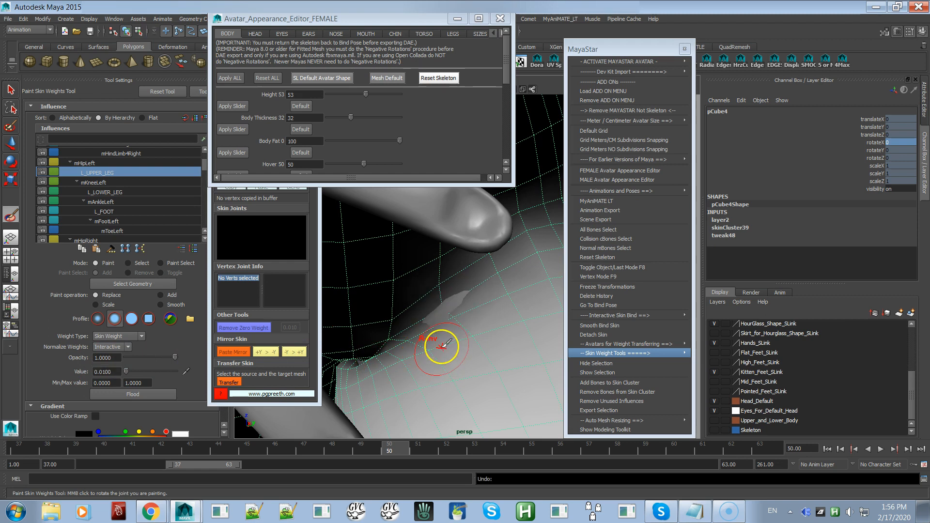
Switch the paint operation to Add and build up L_UPPER_LEG weight over the poke-through at the left hip crease
mouse_move(428, 348)
left_mouse_down("alt")
mouse_move(413, 334)
mouse_move(430, 338)
left_mouse_up("alt")
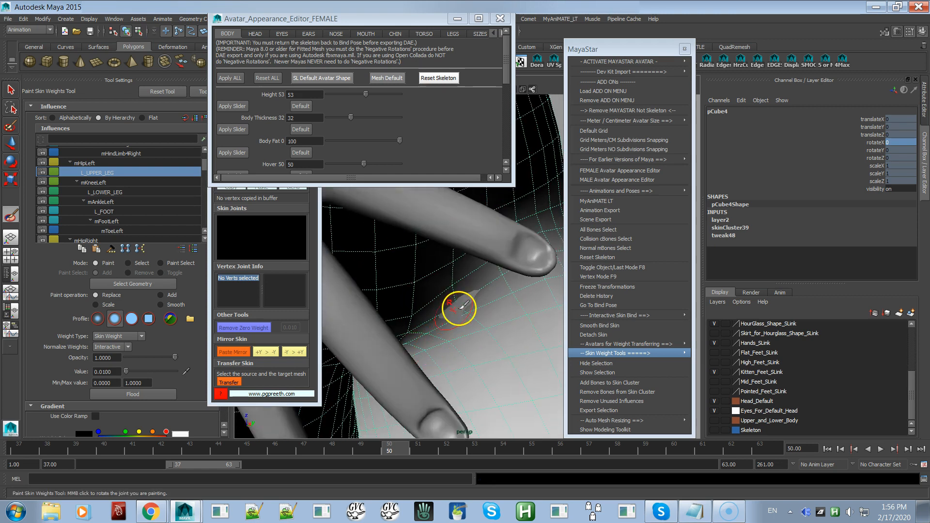
left_click(161, 295)
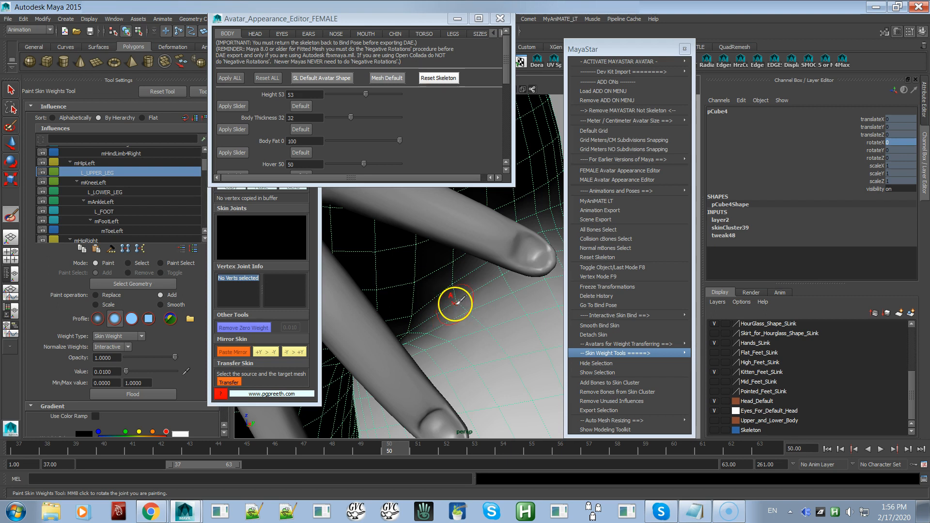
left_click_drag(469, 305, 430, 297, "alt")
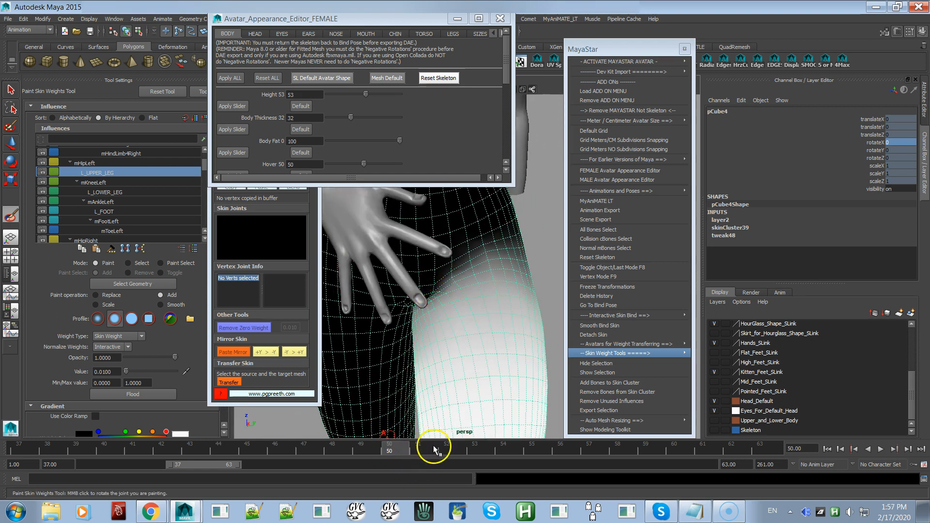
Move the animation to frame 61 and bring the poke-through at the right hip crease into close view
left_click_drag(481, 451, 703, 453)
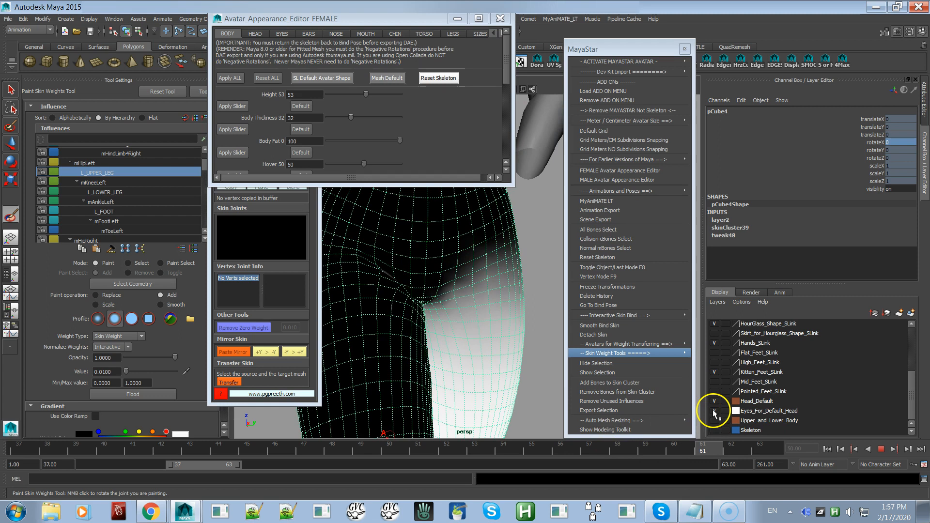
left_click_drag(405, 375, 411, 345, "alt")
right_click_drag(411, 345, 463, 383, "alt")
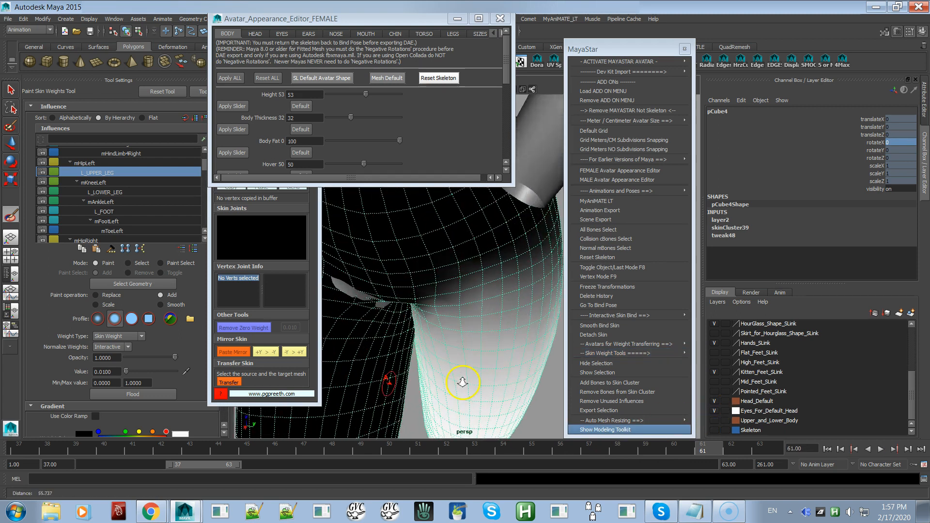
left_click_drag(464, 383, 442, 328, "alt")
middle_click_drag(442, 328, 532, 339, "alt")
left_click_drag(532, 339, 463, 353, "alt")
right_click_drag(463, 353, 517, 355, "alt")
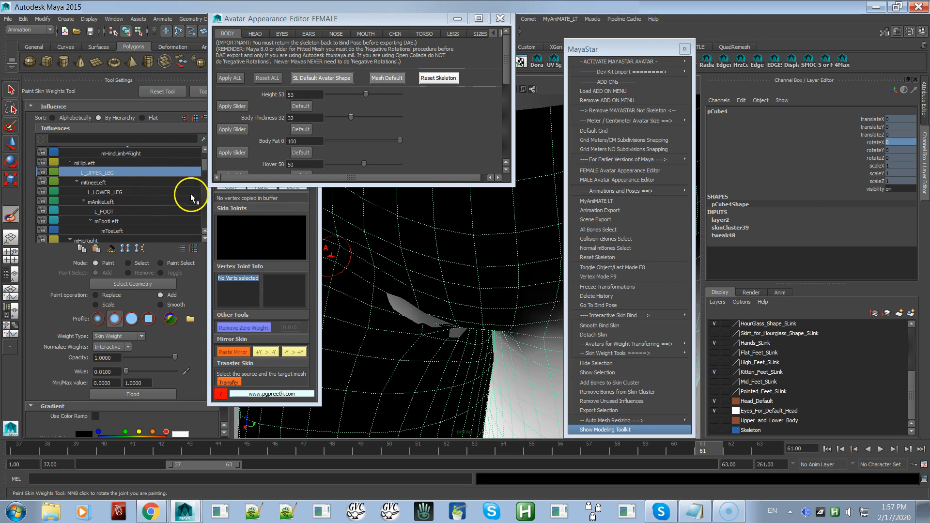
Select the R_UPPER_LEG influence and add weight over the body poke-through along the right hip crease
right_click(205, 170)
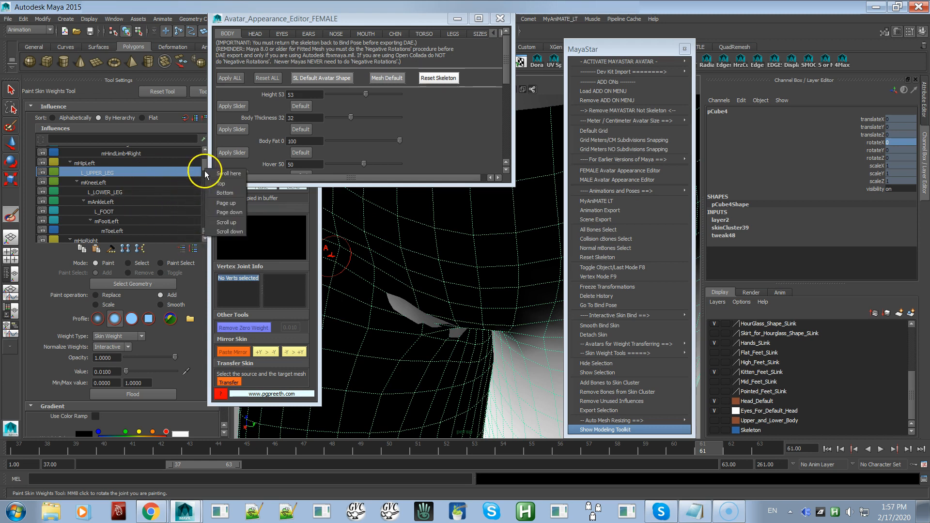
left_click_drag(204, 164, 204, 158)
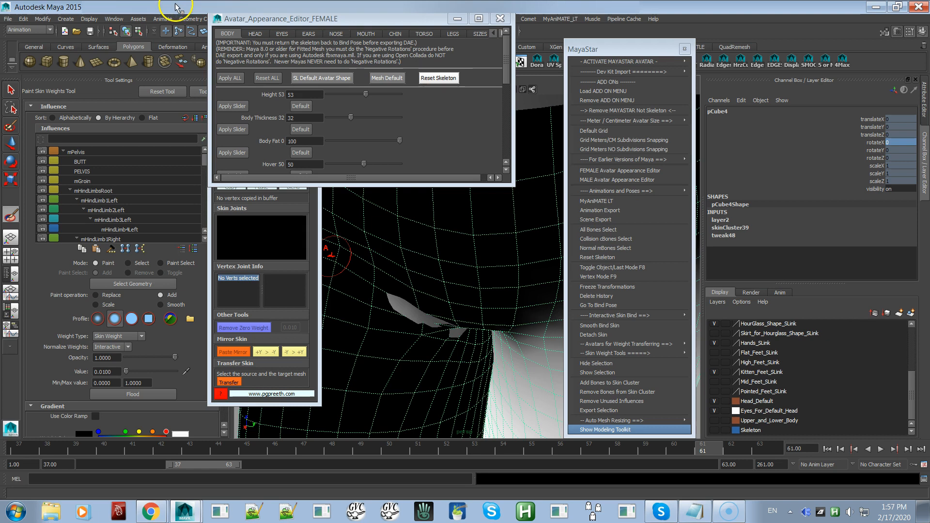
left_click_drag(204, 160, 205, 168)
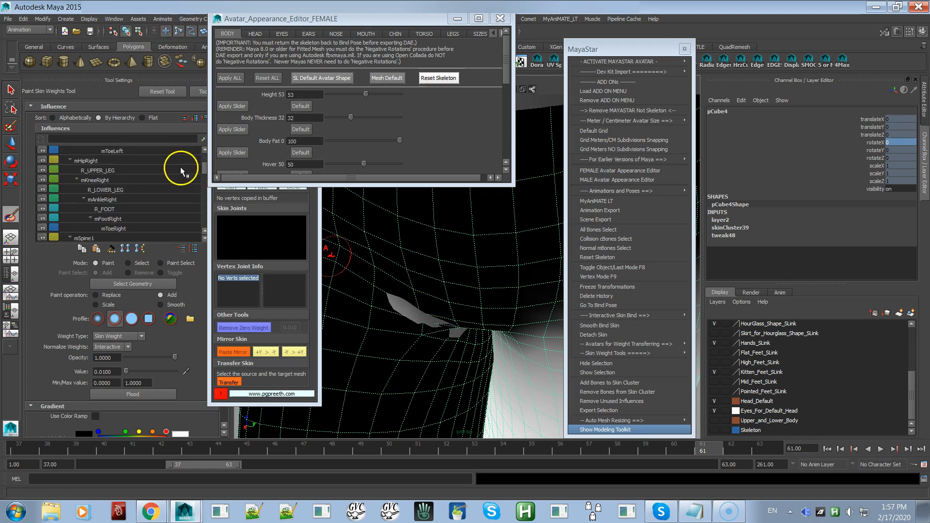
left_click(126, 170)
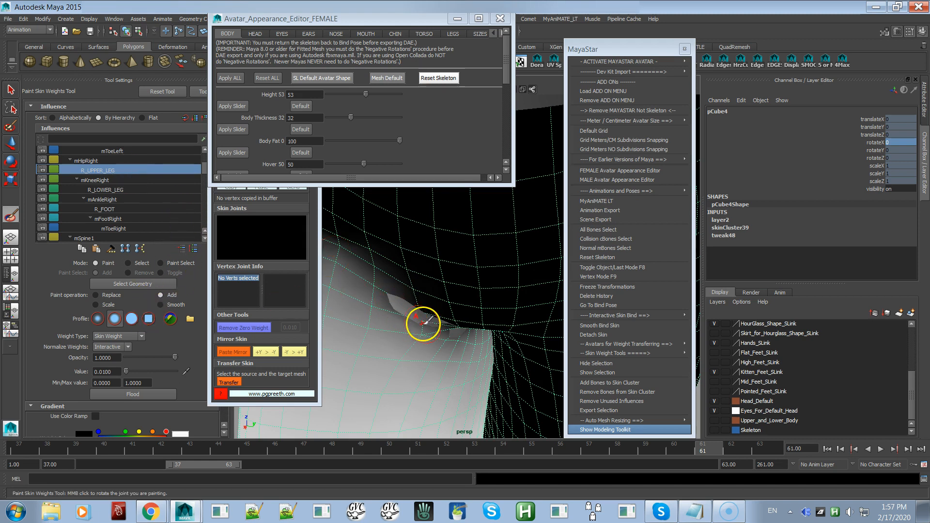
left_click_drag(426, 334, 434, 301, "alt")
right_click_drag(422, 317, 474, 337, "alt")
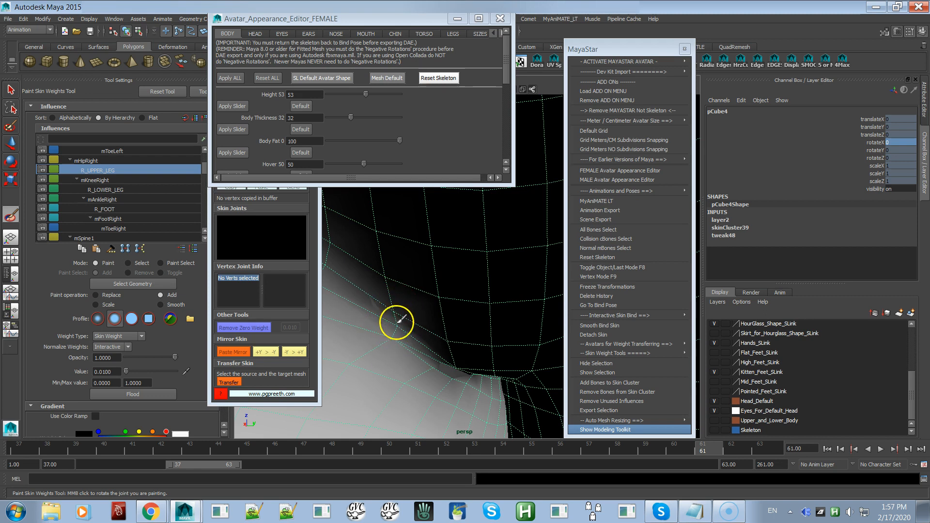
mouse_move(413, 336)
left_mouse_down("alt")
mouse_move(397, 335)
mouse_move(390, 320)
mouse_move(391, 328)
mouse_move(412, 338)
mouse_move(370, 261)
mouse_move(373, 314)
mouse_move(415, 260)
mouse_move(461, 339)
mouse_move(442, 391)
left_mouse_up("alt")
Go to frame 46, select the L_UPPER_LEG influence, and add weight over the small poke-through near the left hip crease
left_click_drag(421, 441, 290, 454)
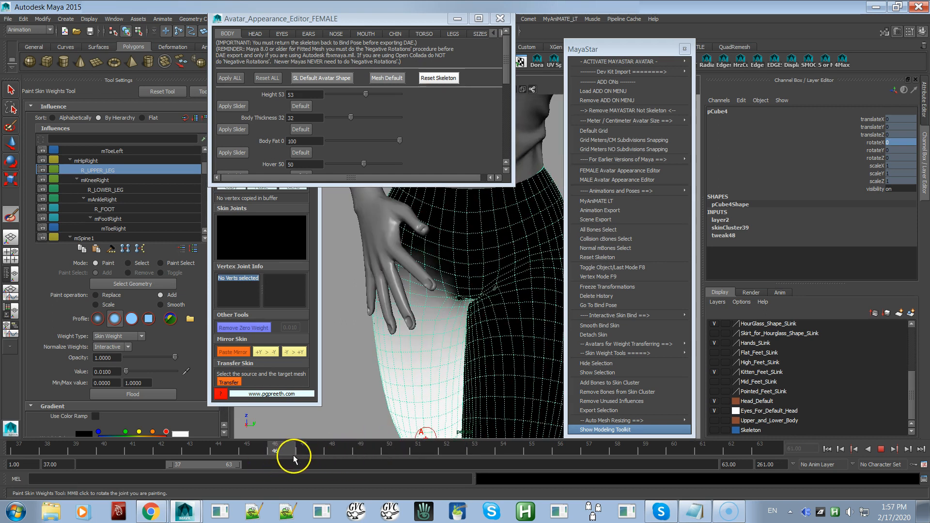
right_click_drag(452, 307, 502, 384, "alt")
left_click_drag(503, 383, 455, 418, "alt")
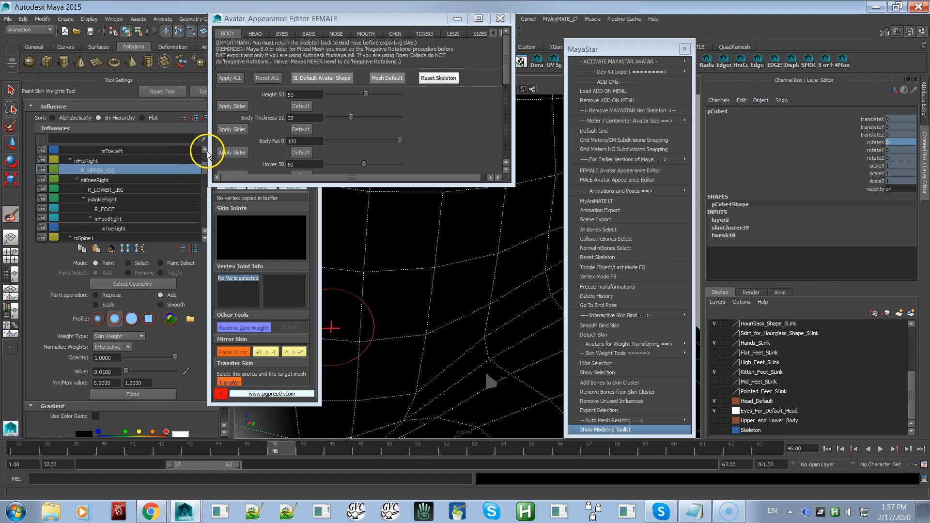
scroll(206, 151, "up", 6)
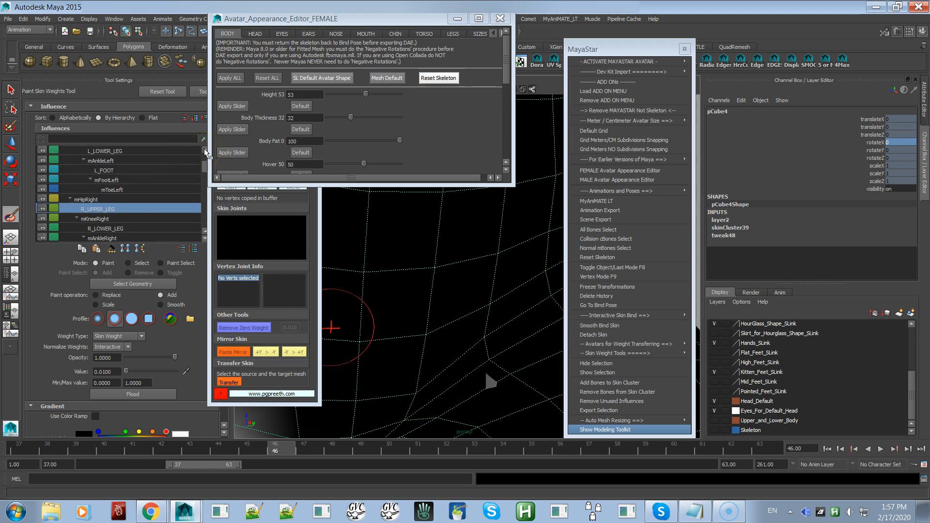
scroll(206, 152, "up", 2)
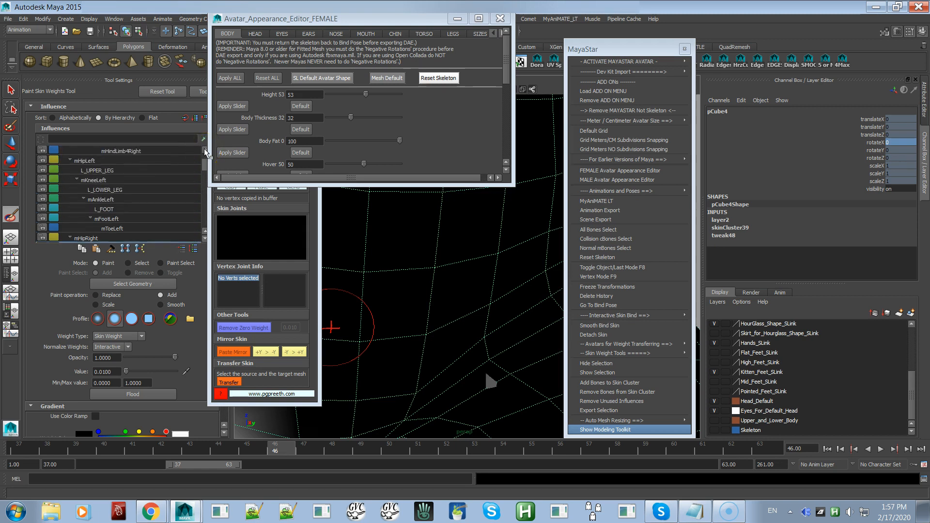
left_click(138, 170)
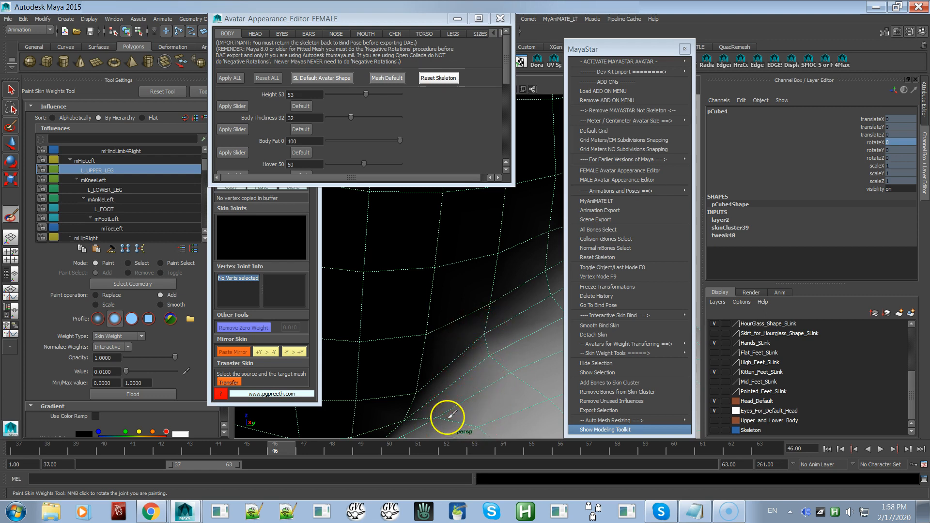
scroll(431, 307, "down", 5)
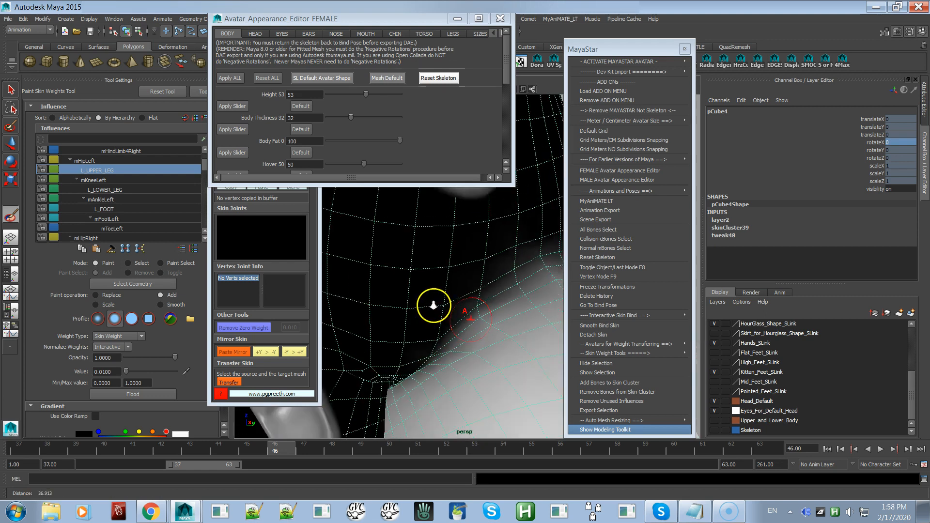
Show the Skeleton layer and bring the bones inside the left thigh into close view
left_click_drag(428, 309, 469, 335, "alt")
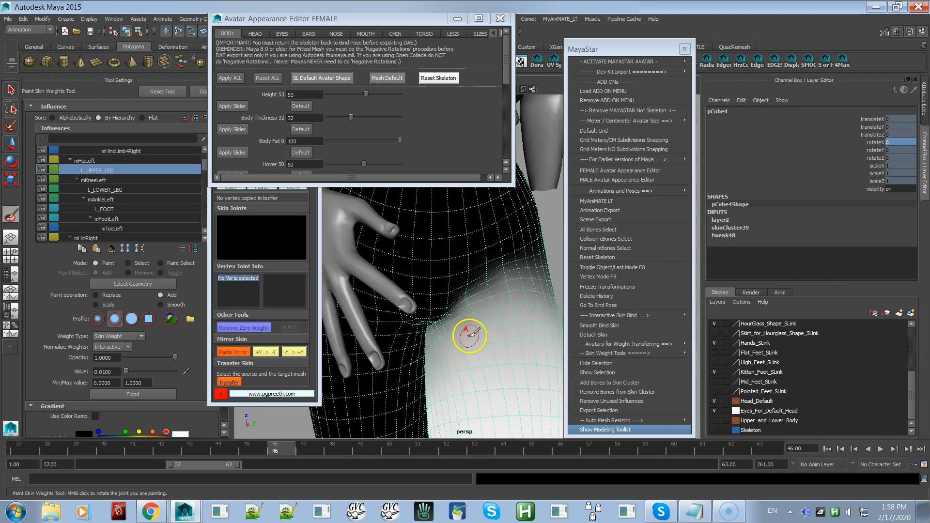
middle_click_drag(469, 335, 441, 228, "alt")
right_click_drag(441, 228, 393, 245, "alt")
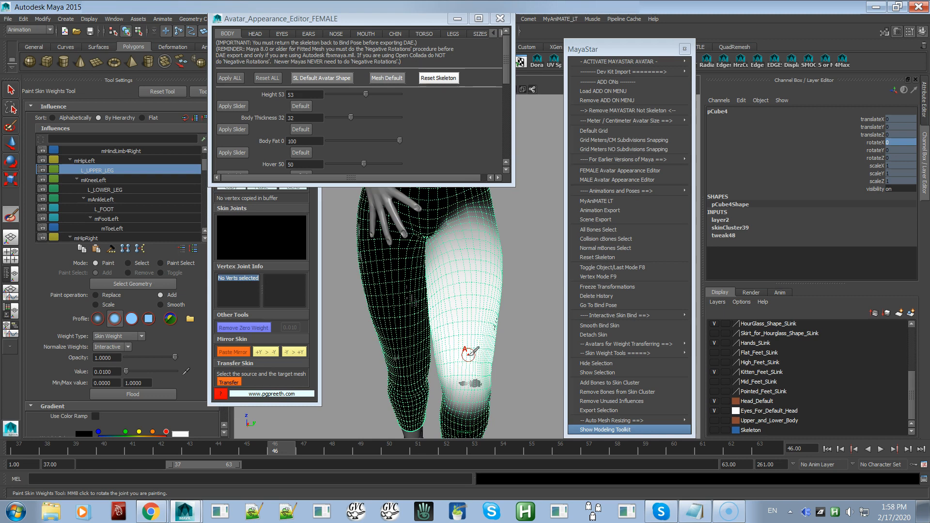
left_click(715, 431)
mouse_move(468, 264)
left_mouse_down("alt")
mouse_move(395, 267)
mouse_move(384, 284)
left_mouse_up("alt")
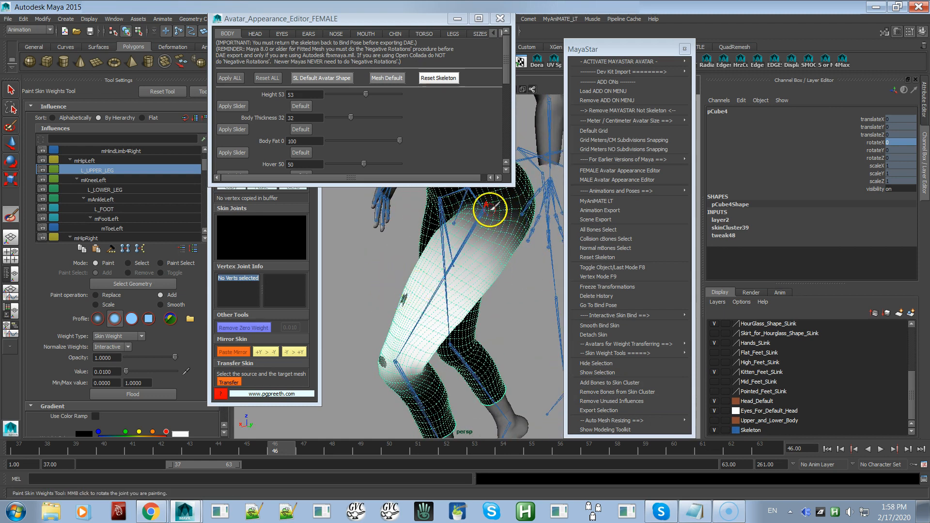
left_click_drag(462, 258, 523, 266, "alt")
right_click_drag(472, 306, 593, 388, "alt")
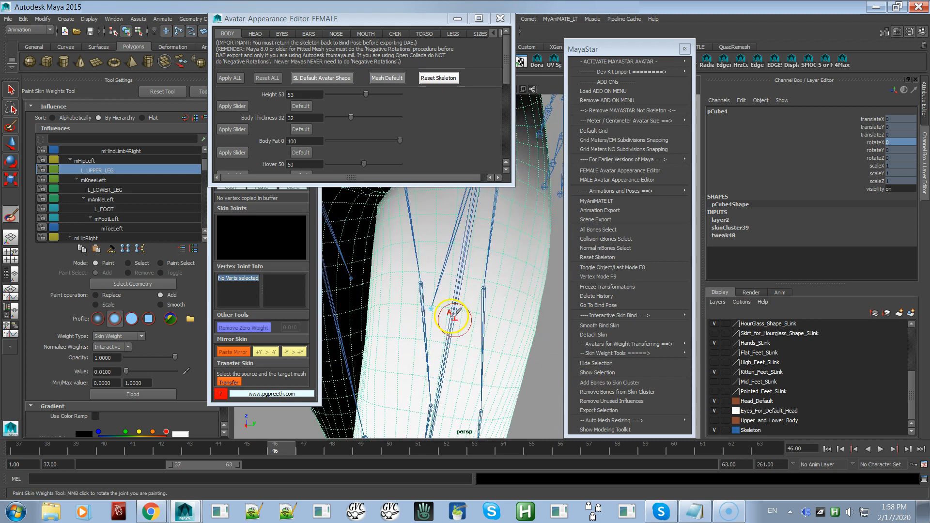
Open the Outliner and select the L_UPPER_LEG joint under mHipLeft in the avatar skeleton
left_click_drag(430, 309, 461, 301, "alt")
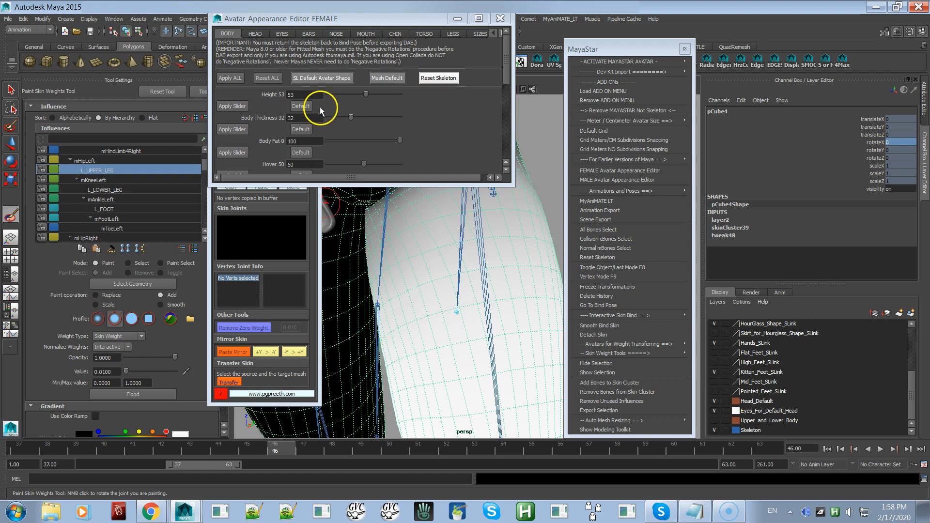
left_click(400, 141)
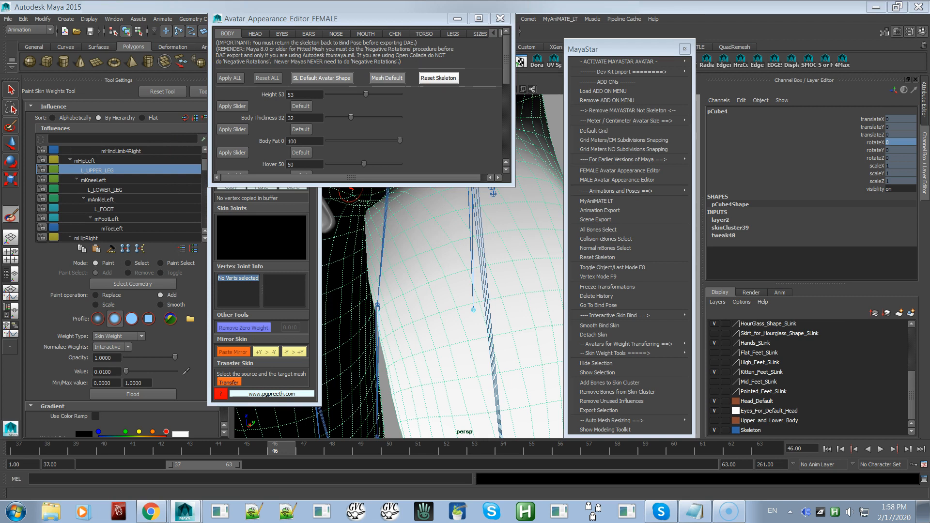
left_click_drag(165, 0, 180, 65)
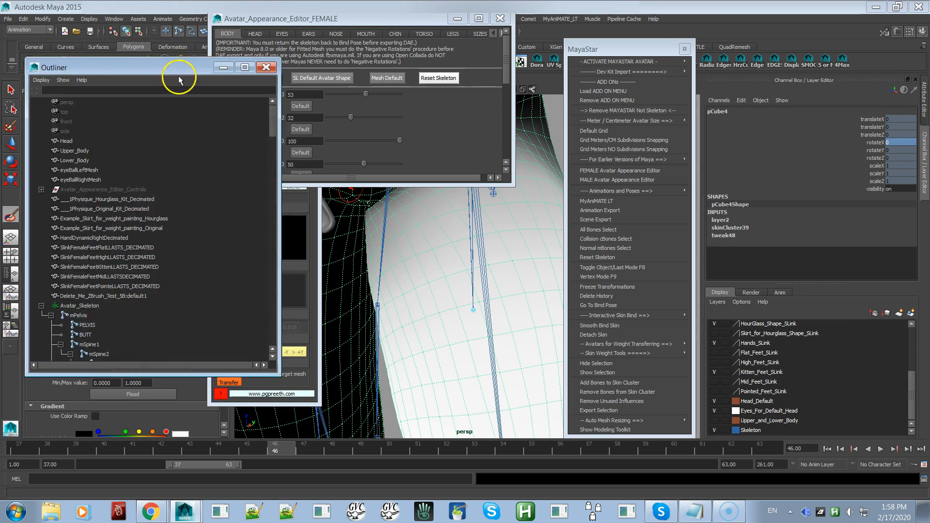
left_click(270, 319)
left_click(270, 319)
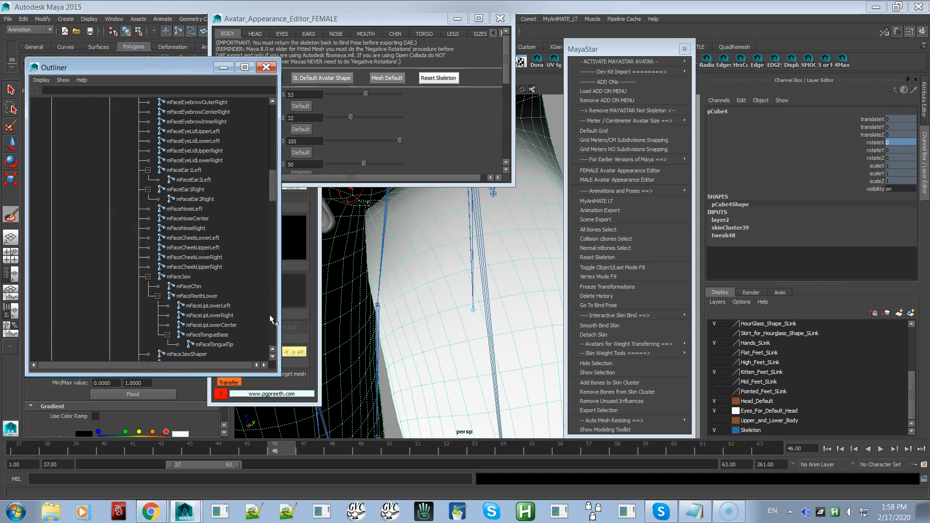
left_click(270, 318)
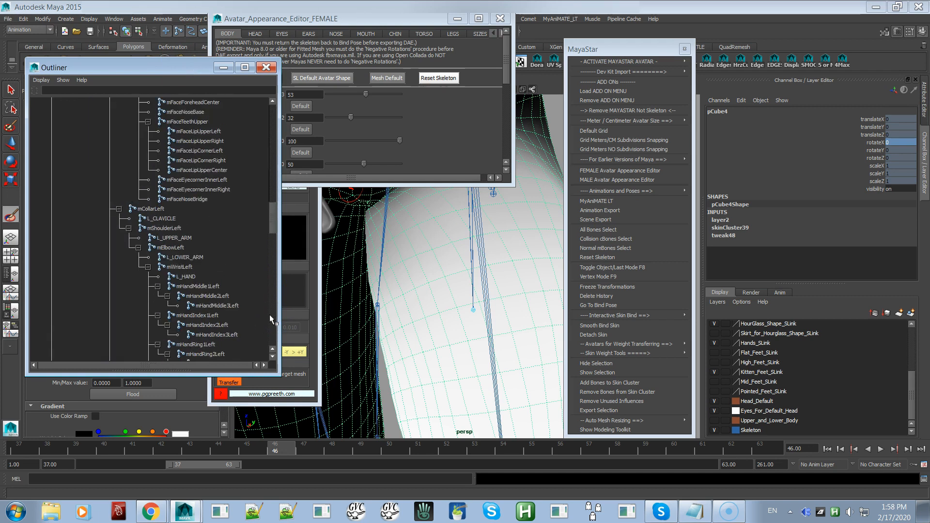
left_click(270, 319)
left_click(270, 319)
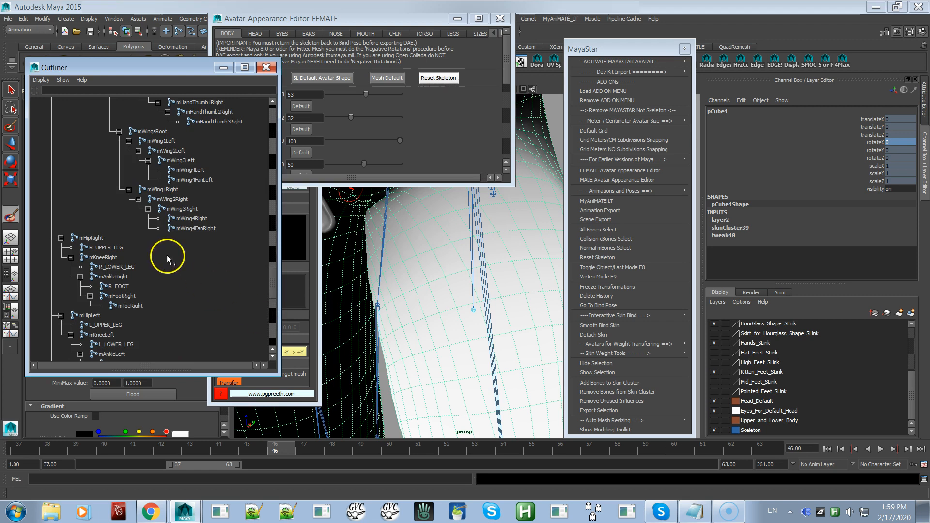
left_click(107, 326)
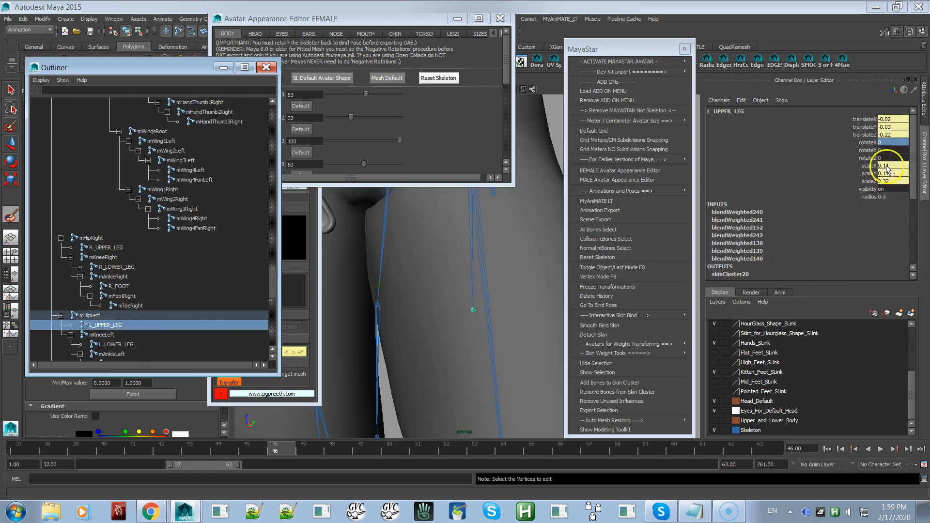
Set the avatar's Body Fat to 0, examine the L_UPPER_LEG joint inside the left thigh, and close the Outliner
left_click(442, 129)
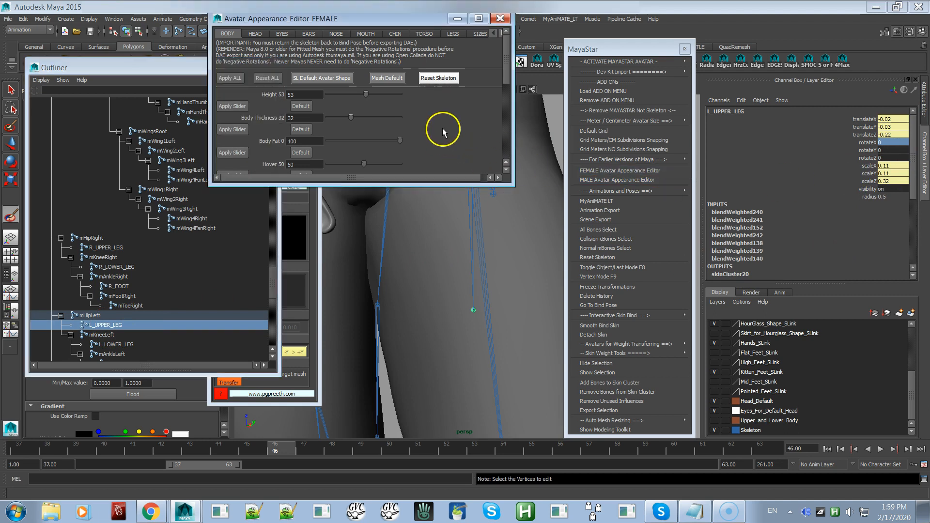
left_click_drag(400, 141, 266, 156)
mouse_move(458, 289)
right_mouse_down("alt")
mouse_move(470, 300)
mouse_move(455, 272)
right_mouse_up("alt")
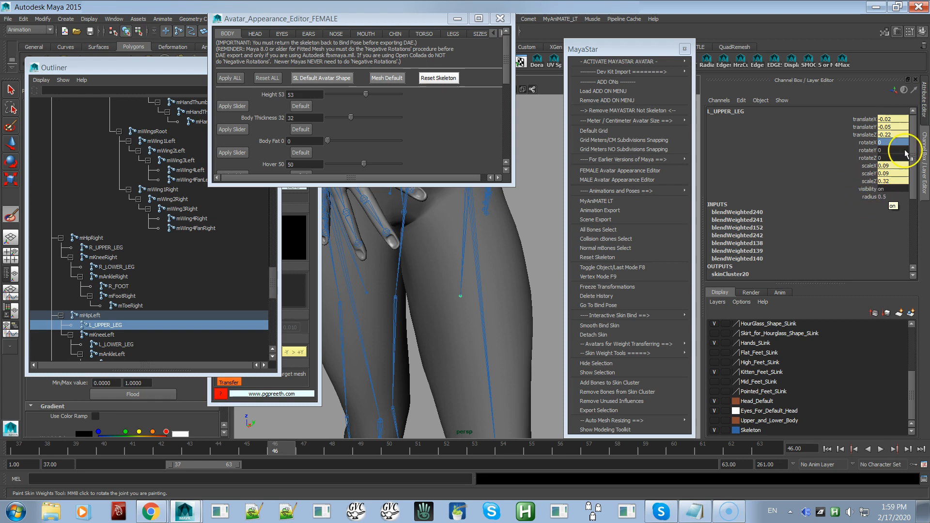
left_click_drag(505, 283, 453, 301, "alt")
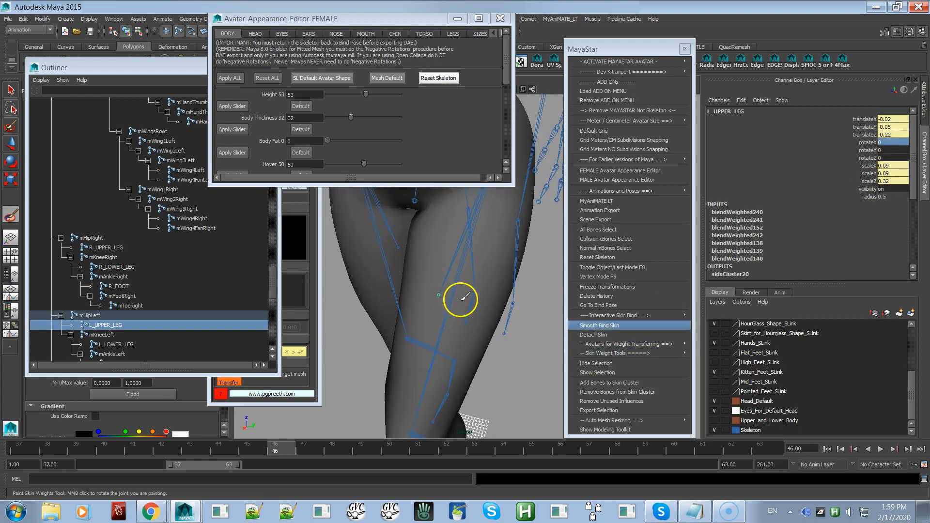
right_click_drag(463, 297, 505, 320, "alt")
mouse_move(505, 320)
left_mouse_down("alt")
mouse_move(457, 328)
mouse_move(513, 313)
mouse_move(531, 297)
left_mouse_up("alt")
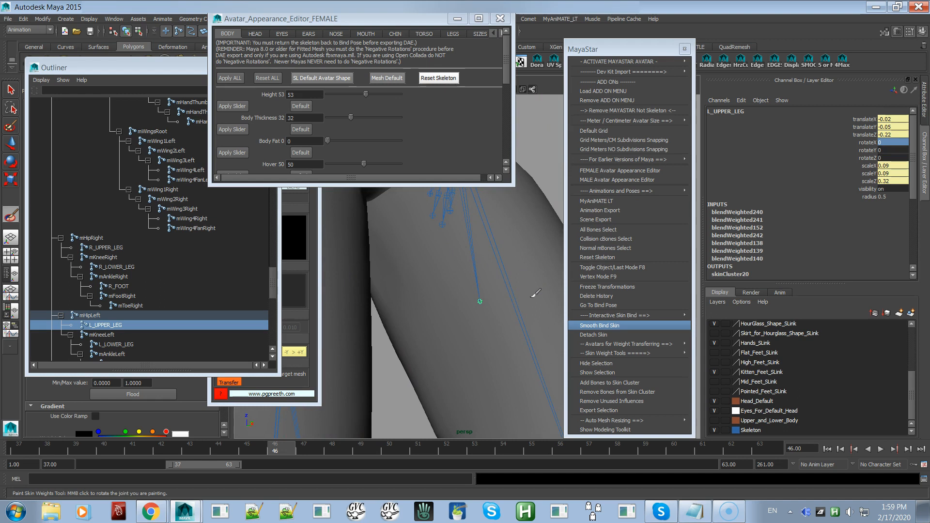
left_click_drag(497, 297, 409, 322, "alt")
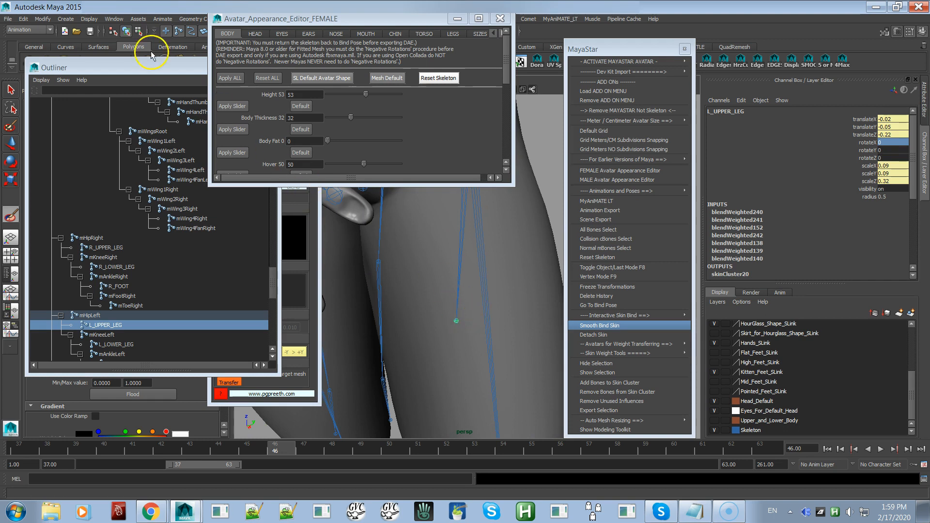
double_click(34, 68)
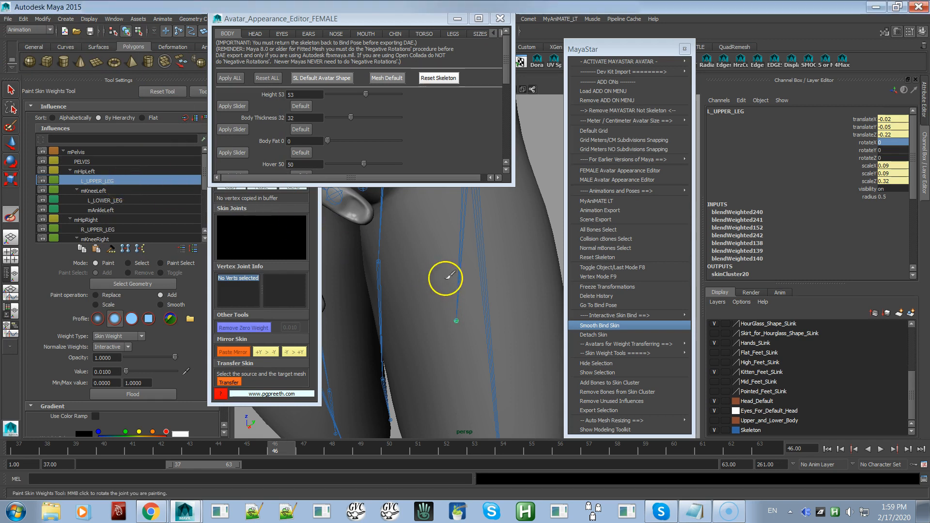
Select the pants mesh and activate the Paint Skin Weights Tool on it
key("q")
left_click(521, 336)
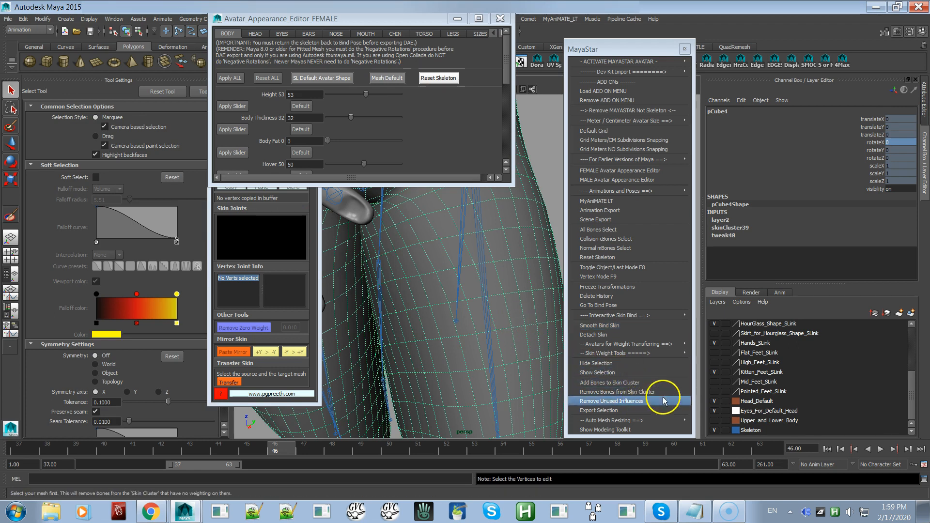
mouse_move(679, 354)
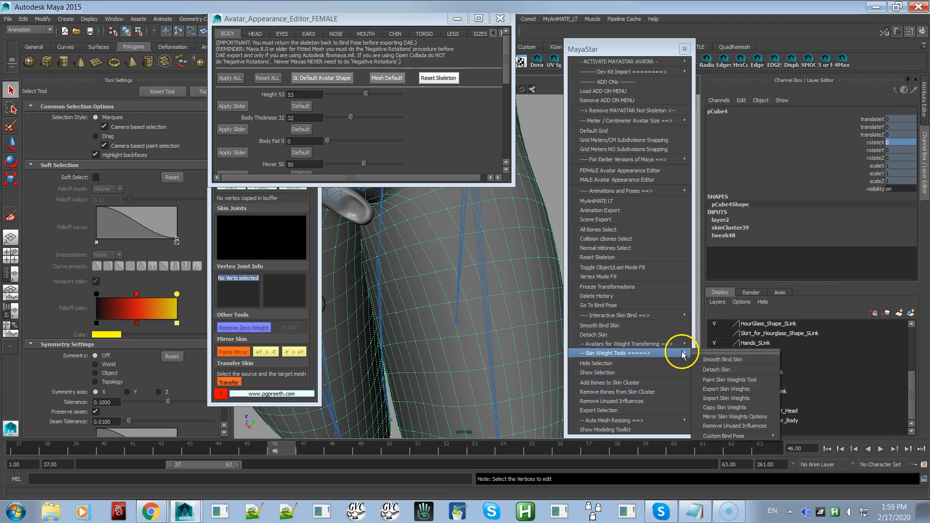
left_click(721, 380)
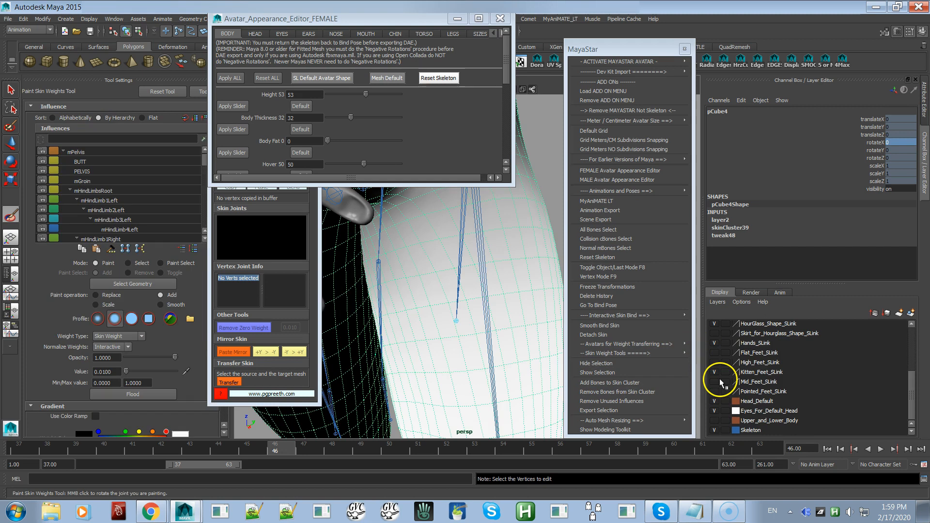
Compare the pants weights of the mPelvis, PELVIS, L_UPPER_LEG, mKneeLeft and mHipLeft influences around the crotch and left hip
left_click_drag(444, 262, 414, 281, "alt")
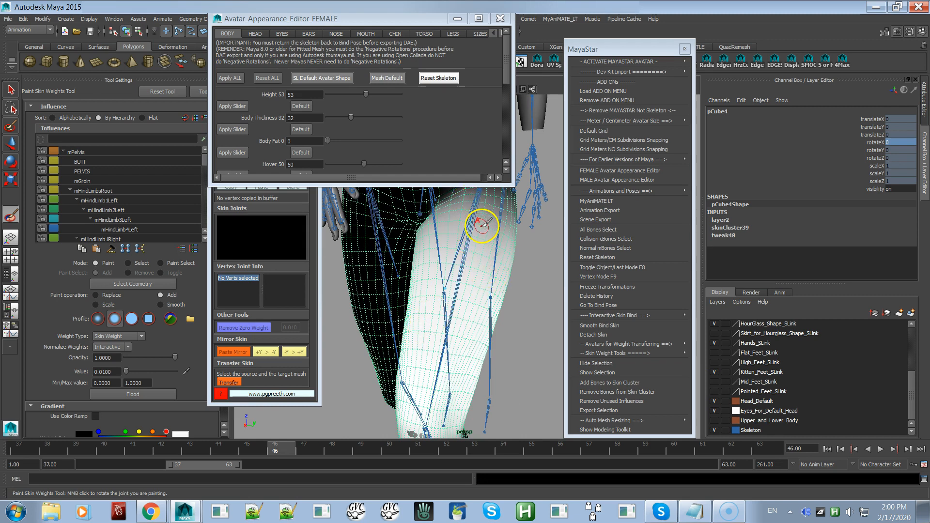
right_click_drag(482, 291, 532, 316, "alt")
middle_click_drag(518, 256, 540, 345, "alt")
right_click_drag(494, 323, 535, 365, "alt")
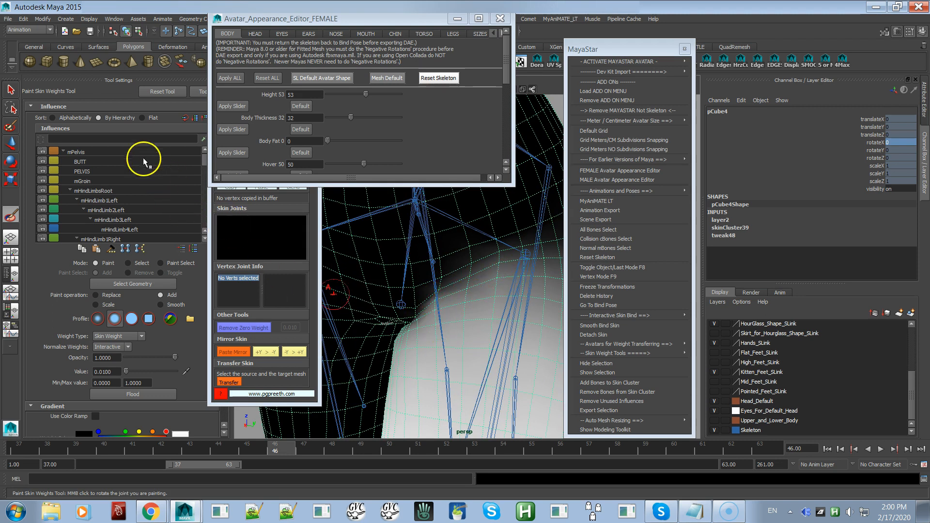
left_click(131, 153)
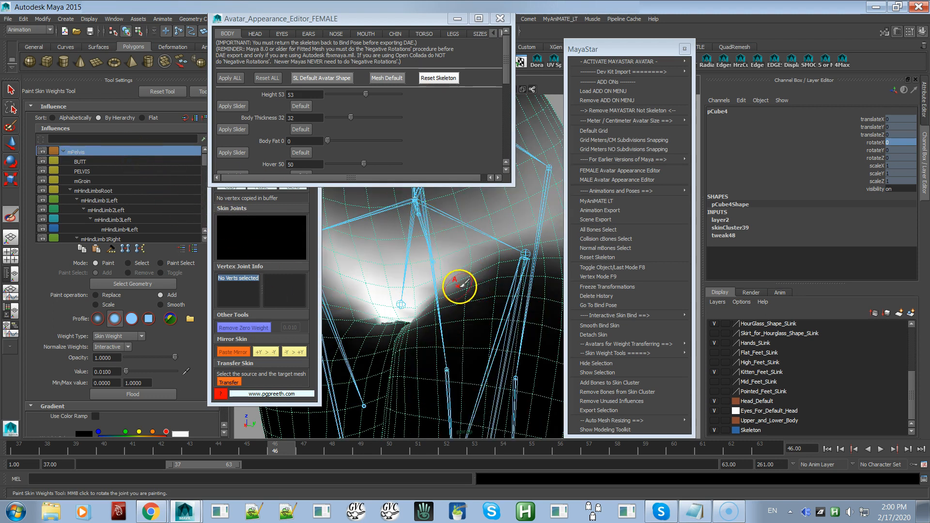
left_click(168, 173)
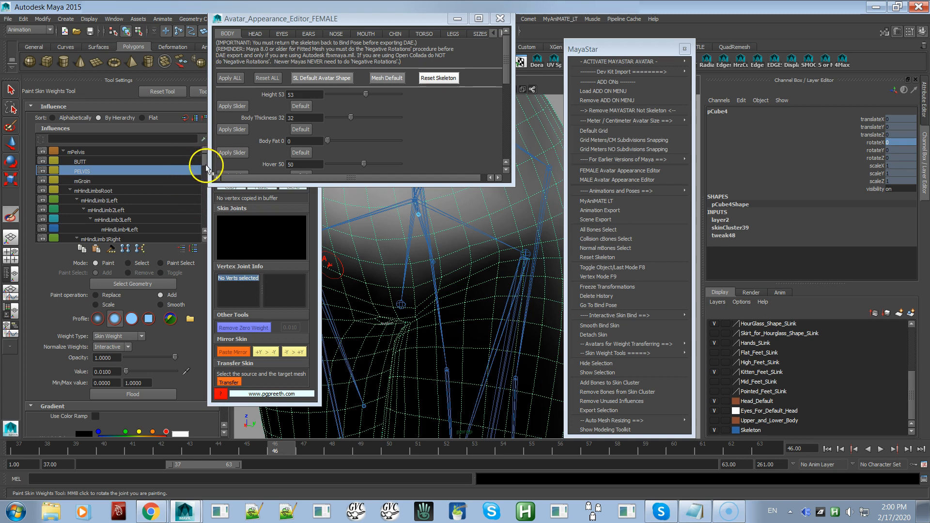
scroll(205, 165, "down", 4)
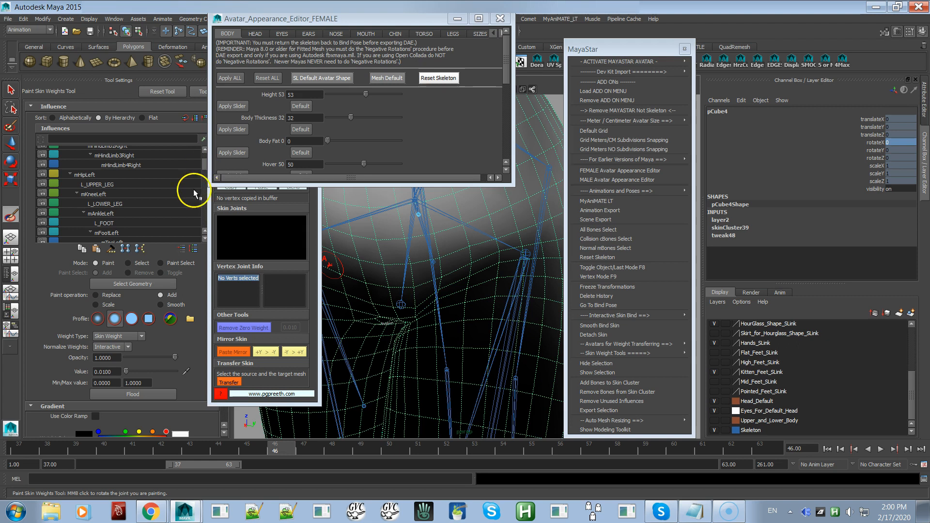
left_click(99, 184)
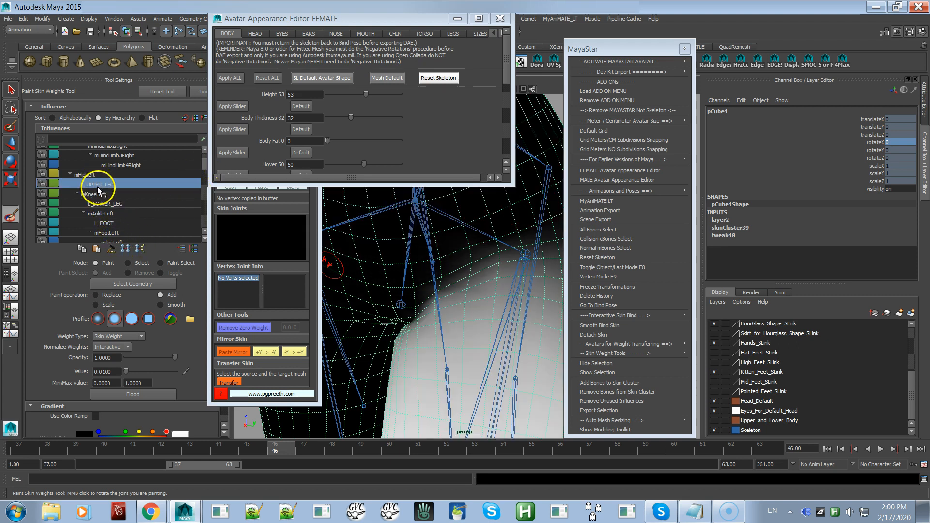
left_click(98, 194)
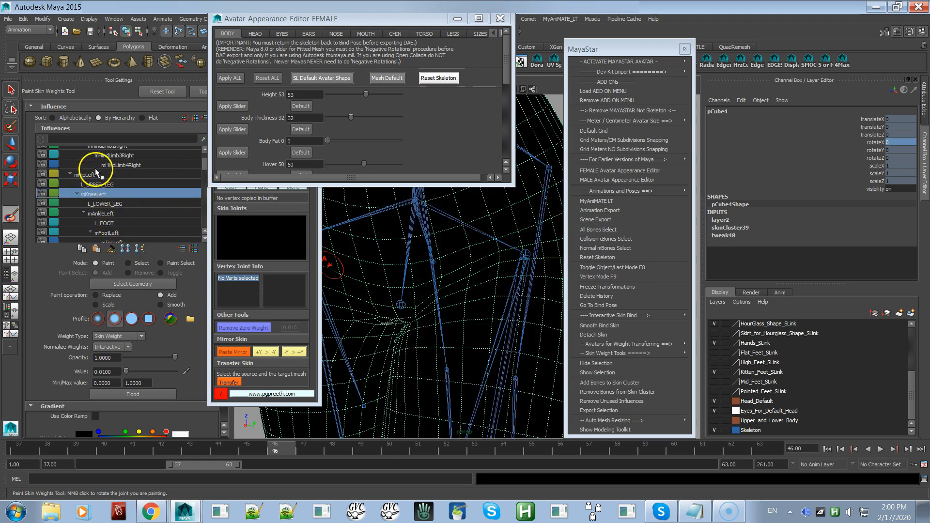
left_click(96, 173)
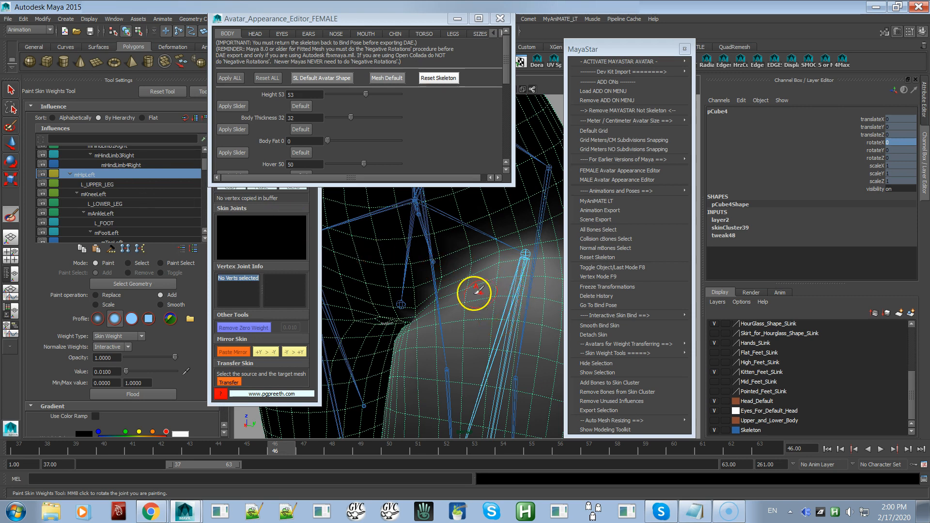
Examine the mHipLeft weights across the left hip and thigh from several angles and distances
left_click_drag(499, 307, 532, 314, "alt")
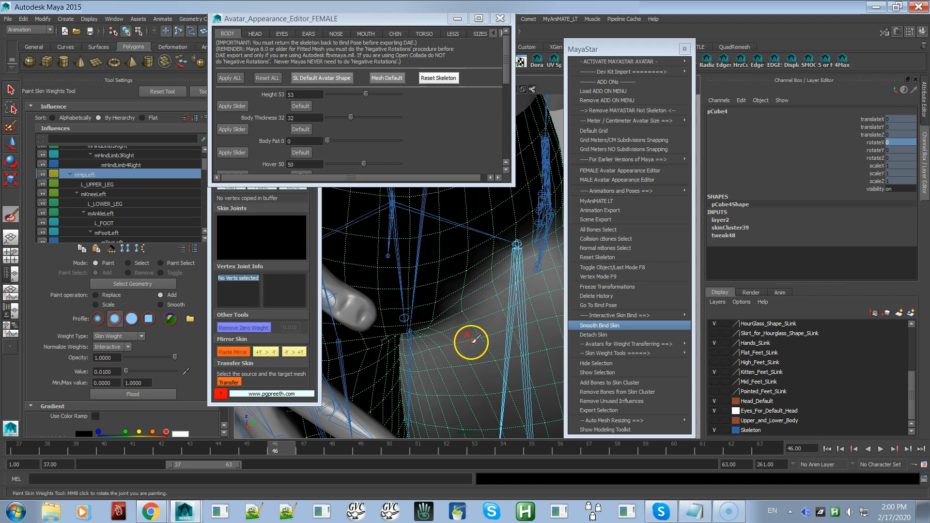
right_click_drag(494, 295, 467, 253, "alt")
left_click_drag(486, 288, 455, 274, "alt")
right_click_drag(456, 274, 436, 260, "alt")
left_click_drag(436, 260, 456, 246, "alt")
middle_click_drag(499, 257, 500, 335, "alt")
left_click_drag(499, 335, 409, 326, "alt")
right_click_drag(409, 326, 474, 368, "alt")
left_click_drag(474, 369, 520, 335, "alt")
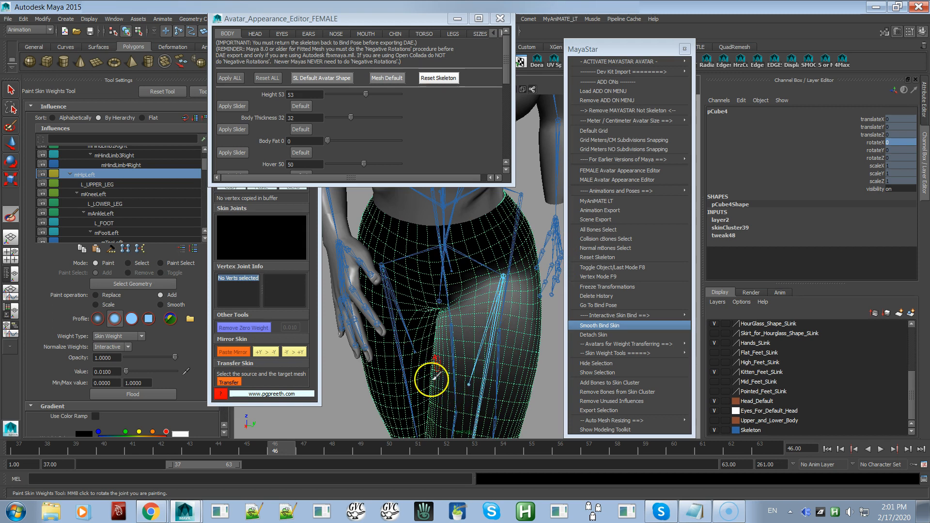
mouse_move(499, 326)
left_mouse_down("alt")
mouse_move(482, 257)
mouse_move(488, 268)
left_mouse_up("alt")
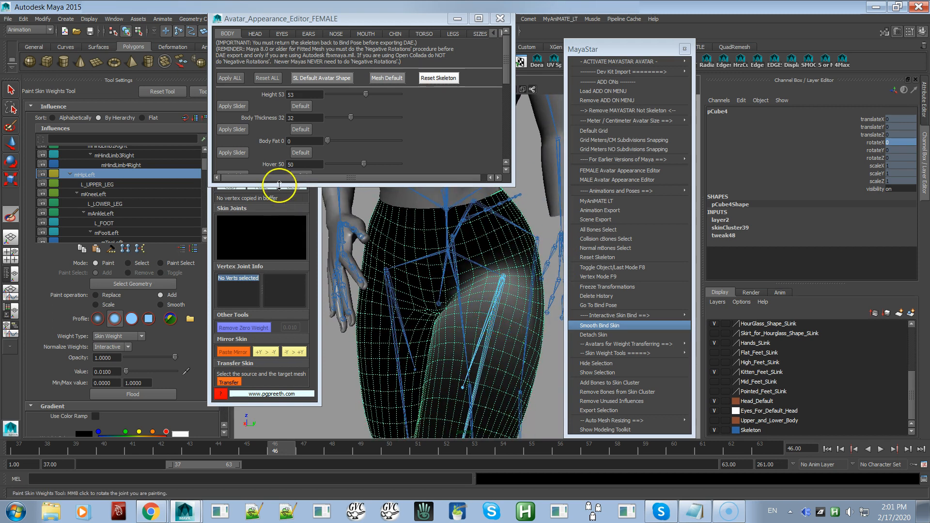
Leave weight painting with the Skeleton layer hidden, and set the avatar's Body Fat to 100 with the pants deselected
left_click(9, 91)
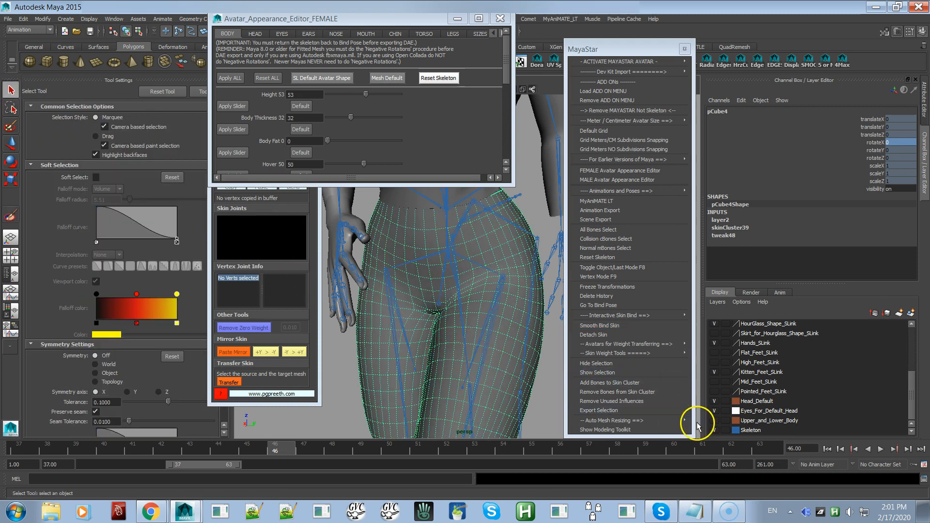
left_click(716, 431)
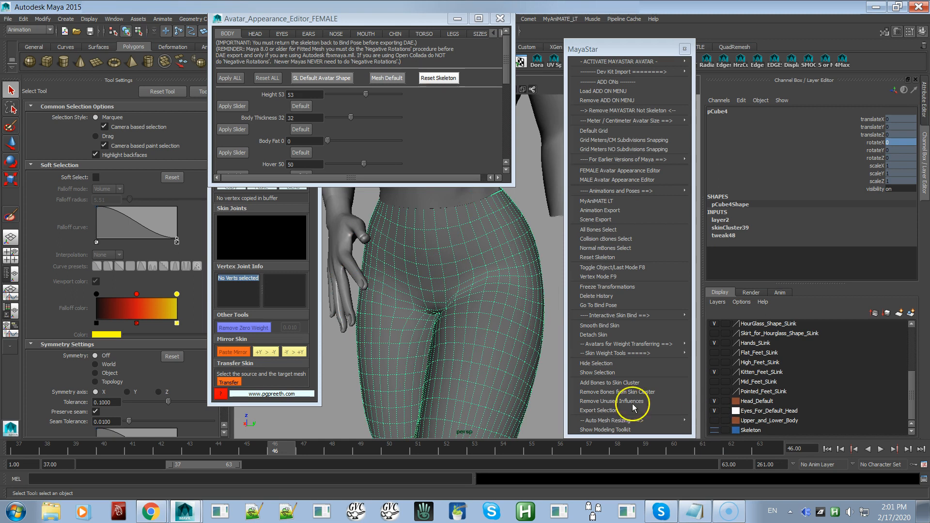
right_click_drag(465, 364, 371, 301, "alt")
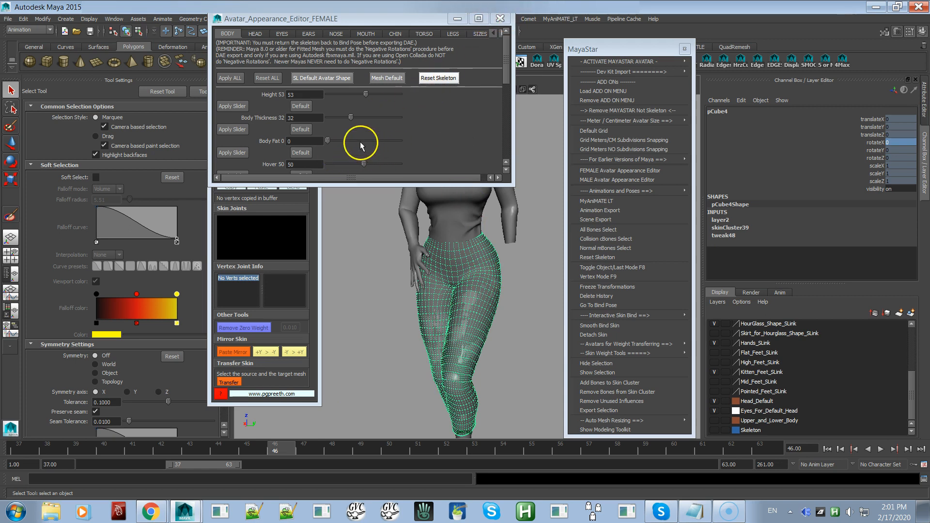
left_click_drag(354, 146, 452, 149)
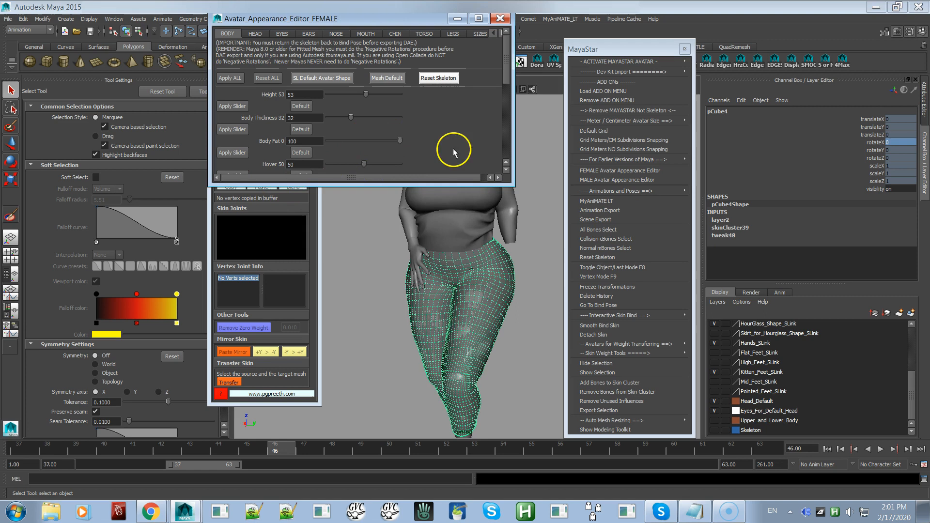
left_click(519, 370)
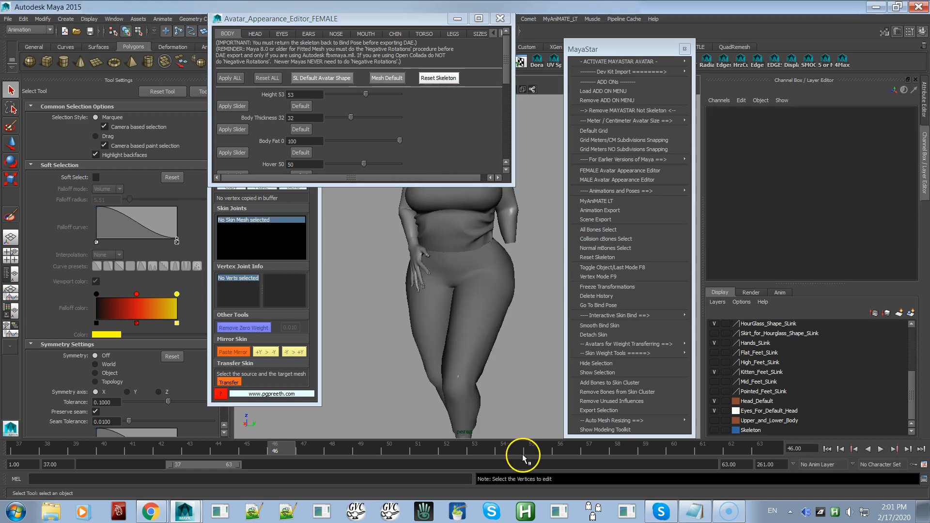
Play the animation, stop it, and go to frame 51 to check the pants from behind
key("alt+v")
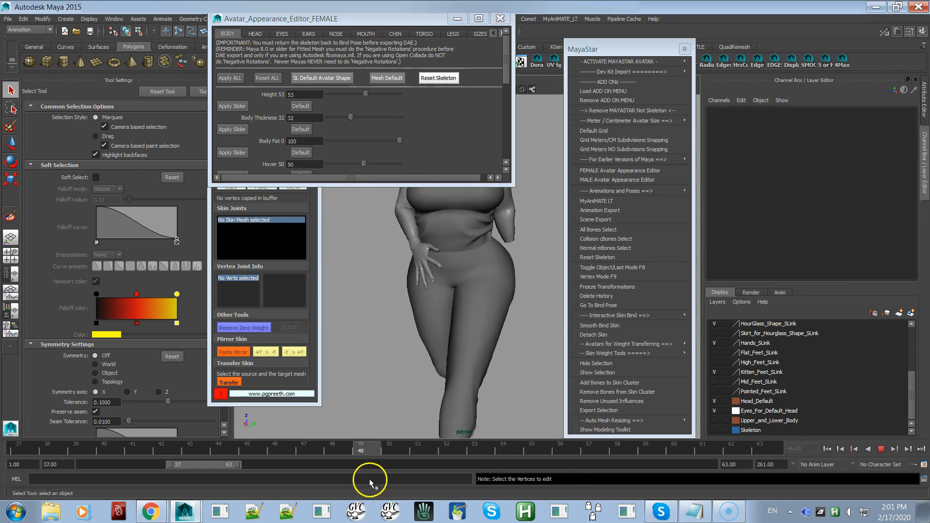
key("alt+v")
left_click_drag(487, 355, 365, 377, "alt")
mouse_move(461, 446)
left_mouse_down()
mouse_move(607, 464)
mouse_move(420, 493)
left_mouse_up()
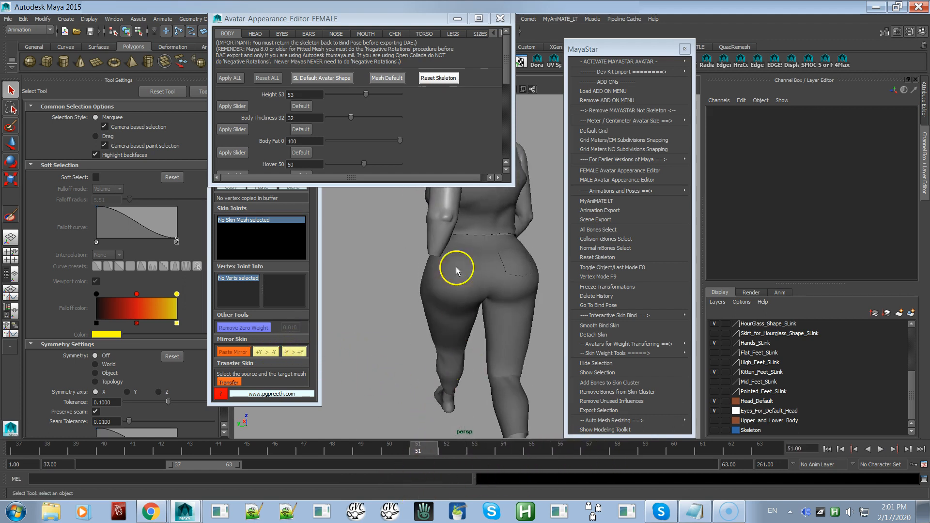
Reset the skeleton to its bind pose and check the pants from the front
left_click(438, 77)
left_click_drag(464, 228, 522, 391, "alt")
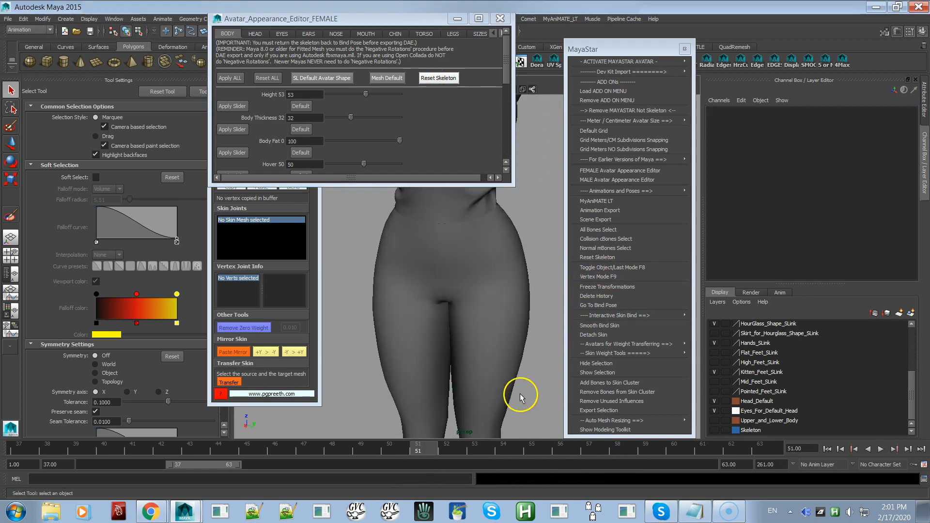
Clear the open editor and floating menu, and check the pants mesh for vertices with more than four influences
left_click(519, 371)
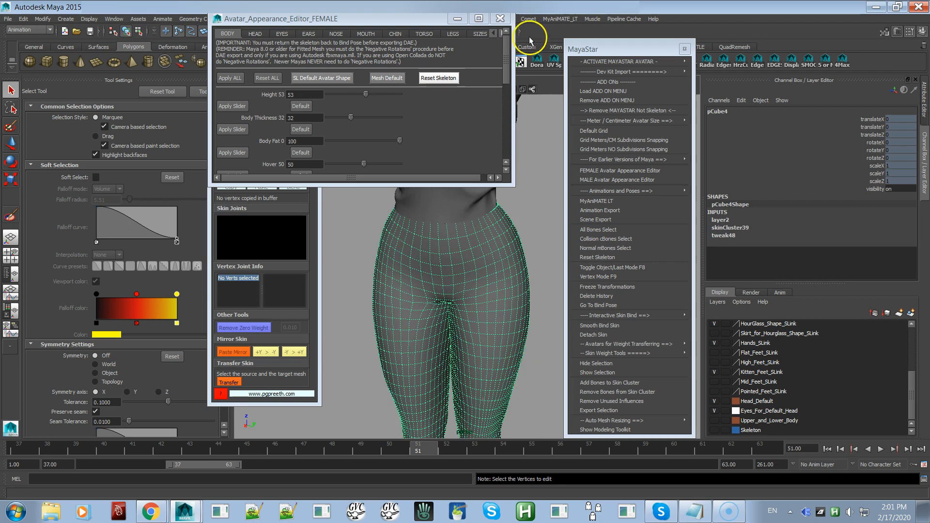
left_click(506, 19)
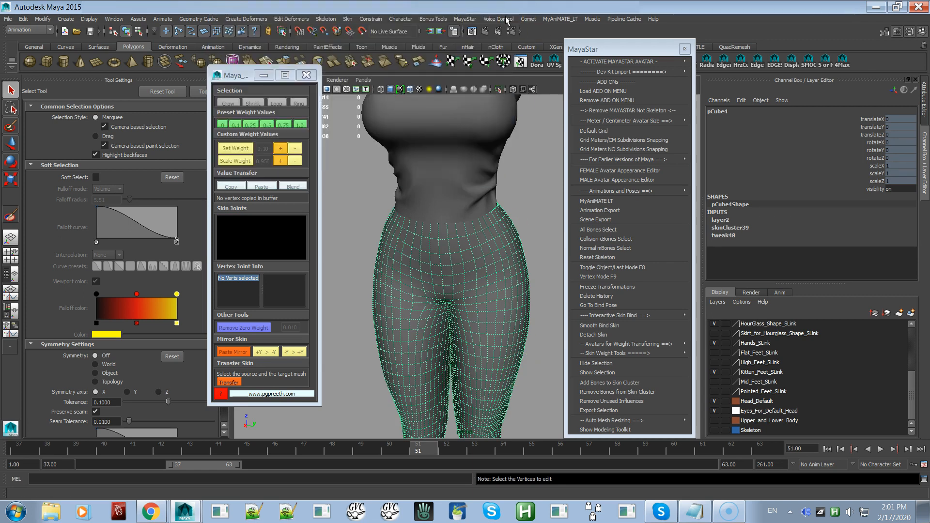
left_click(684, 49)
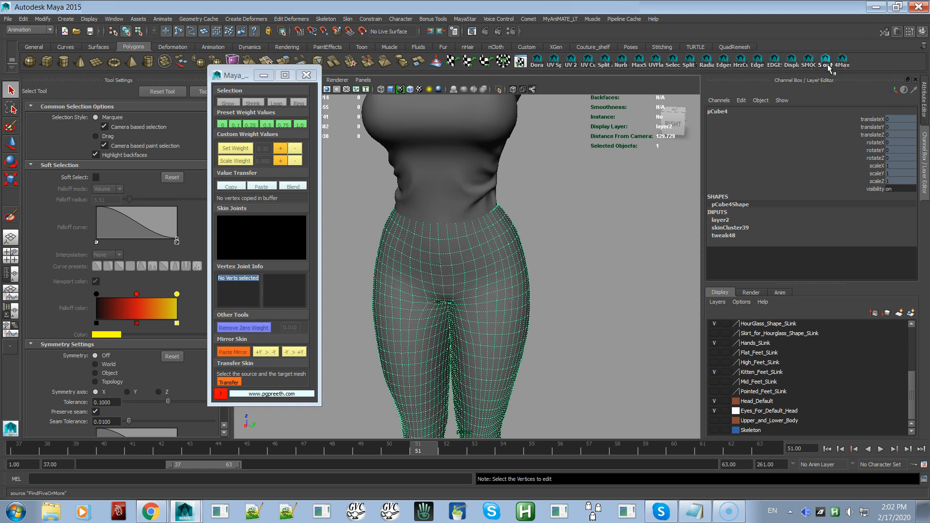
left_click(527, 295)
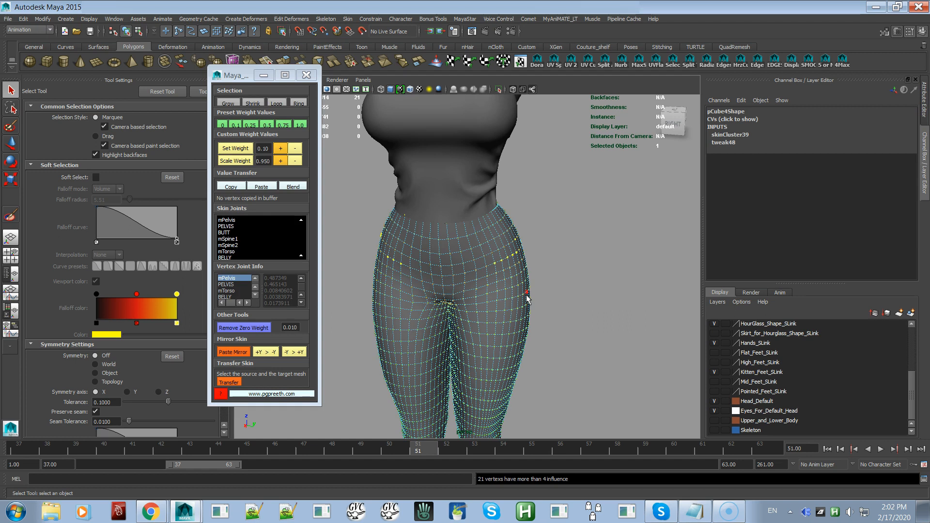
left_click_drag(581, 293, 645, 293, "alt")
right_click_drag(573, 308, 684, 373, "alt")
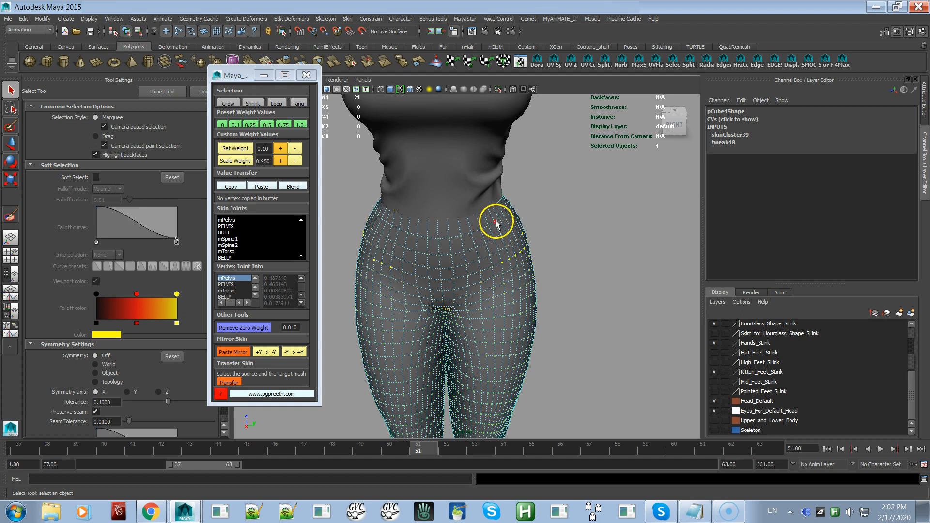
left_click_drag(532, 299, 489, 314, "alt")
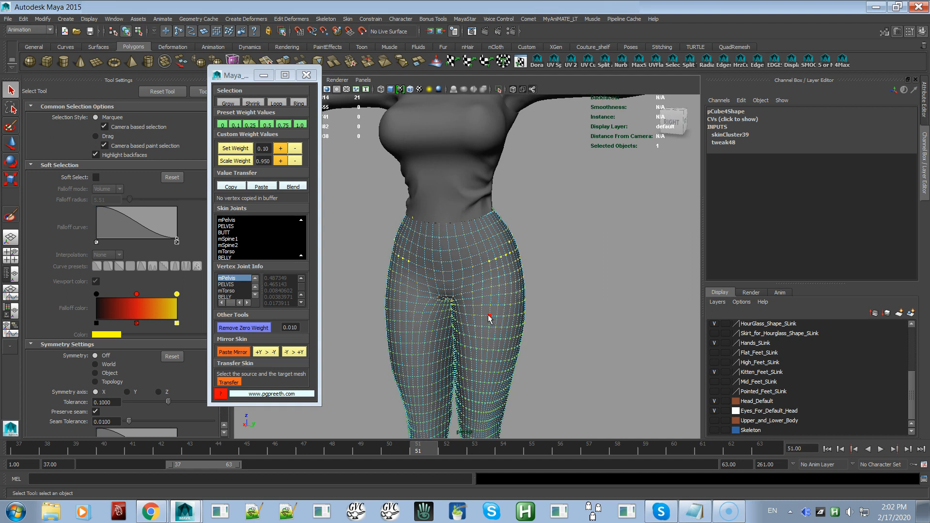
Inspect the joint weights of a vertex on the pants' left hip, and return the mesh to object mode
left_click(508, 267)
left_click(510, 273)
right_click_drag(518, 273, 539, 259)
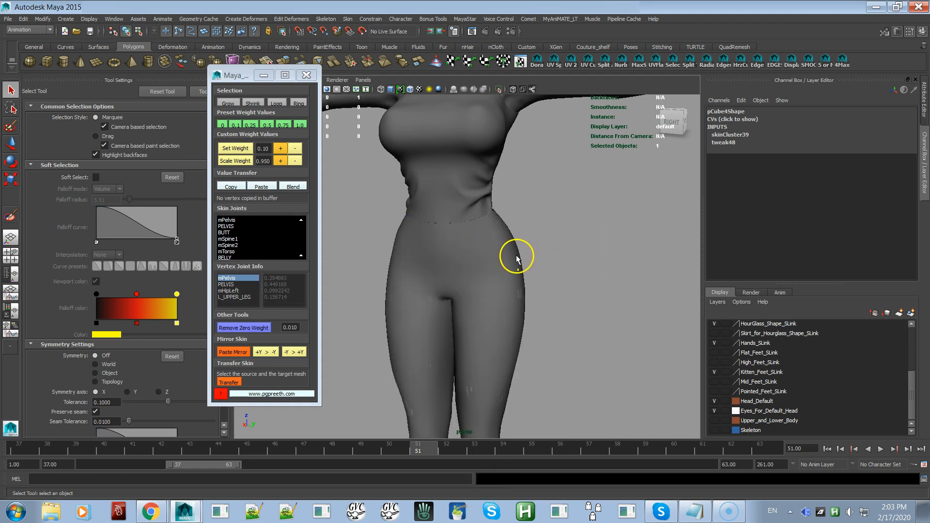
Run the 4Max script on the pants and recheck the mesh for vertices with five or more influences
left_click(518, 252)
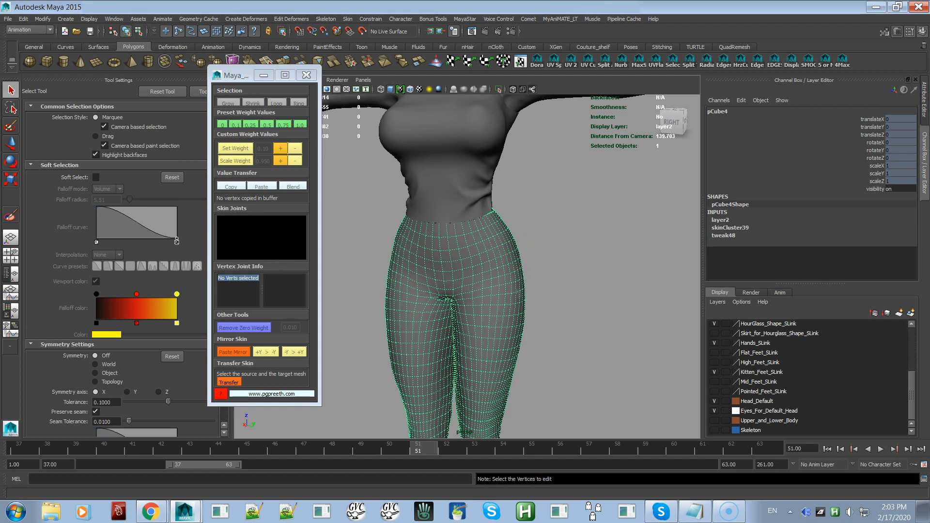
left_click(841, 66)
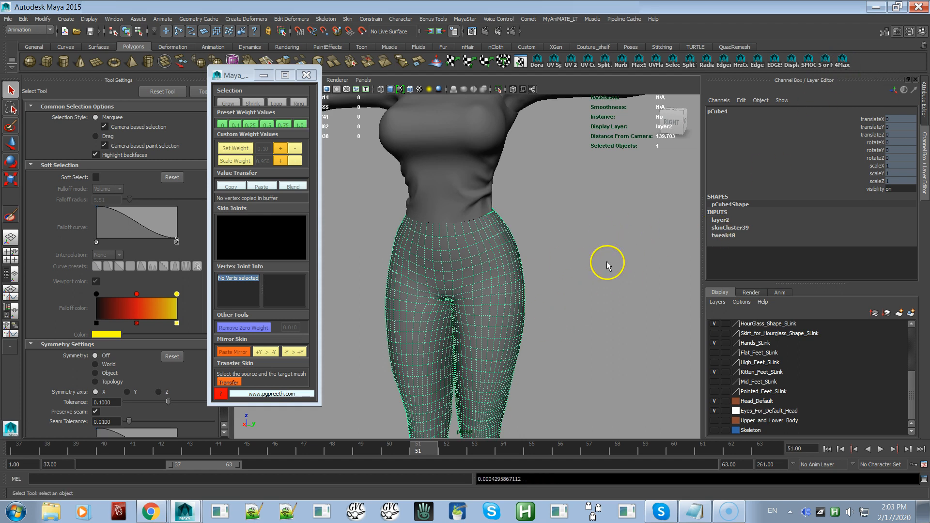
left_click(827, 62)
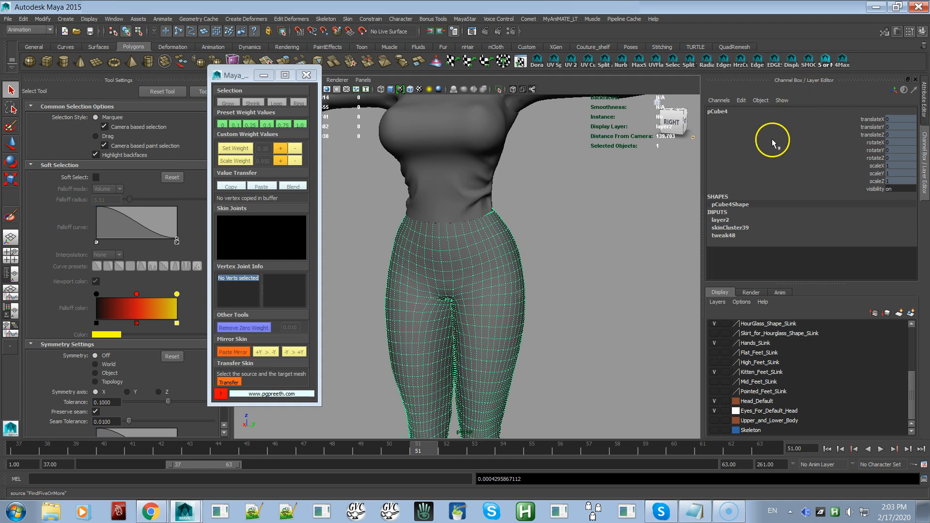
left_click(553, 328)
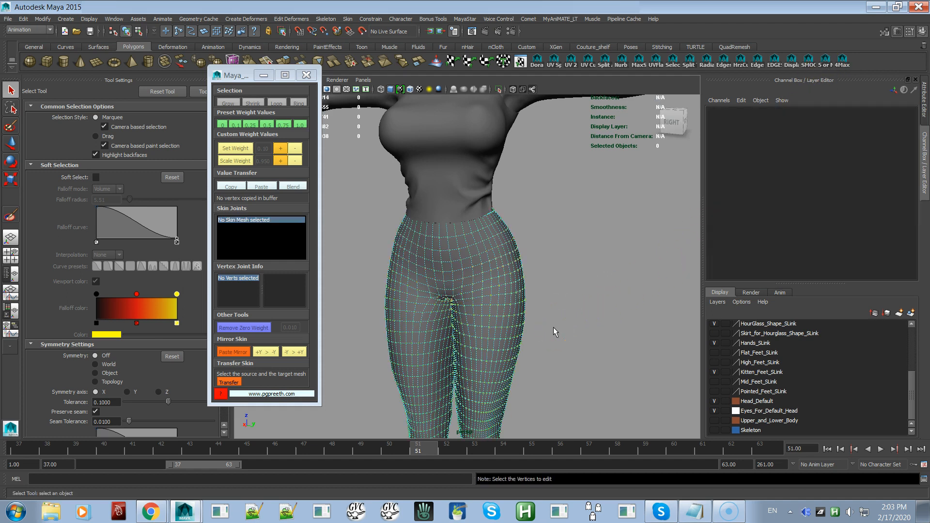
mouse_move(569, 321)
left_mouse_down("alt")
mouse_move(542, 312)
mouse_move(378, 336)
mouse_move(372, 316)
mouse_move(423, 284)
mouse_move(535, 293)
mouse_move(602, 315)
mouse_move(600, 328)
mouse_move(581, 324)
left_mouse_up("alt")
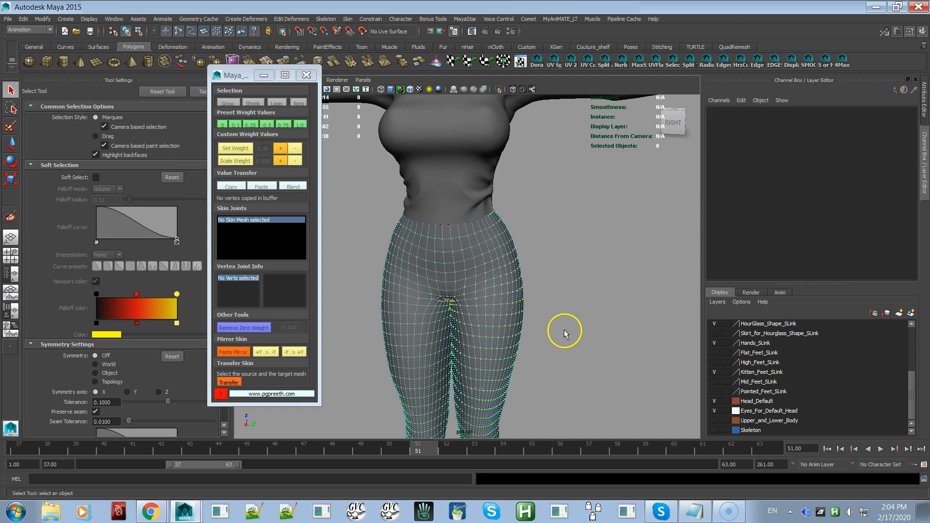
Leave vertex mode and scrub the animation between frames 50 and 59, checking the pants from front and back
left_click_drag(477, 447, 625, 402)
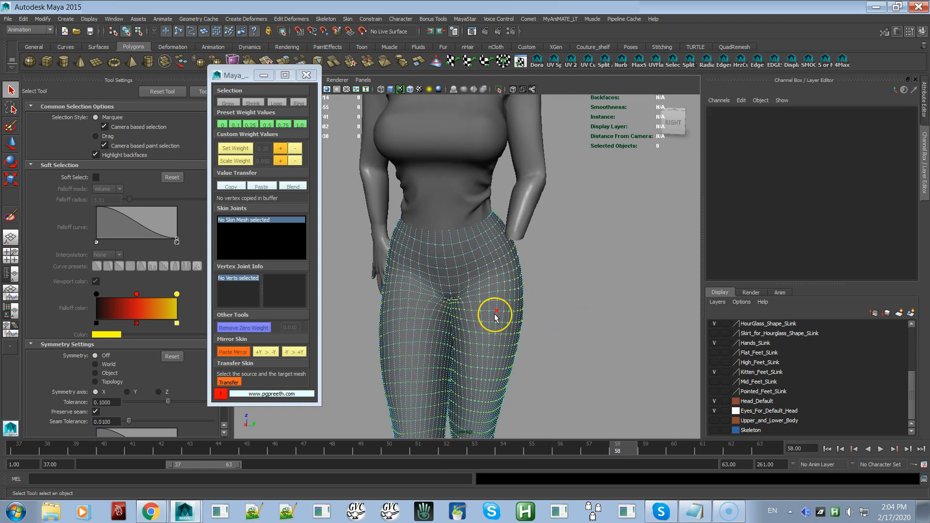
right_click_drag(494, 313, 539, 270)
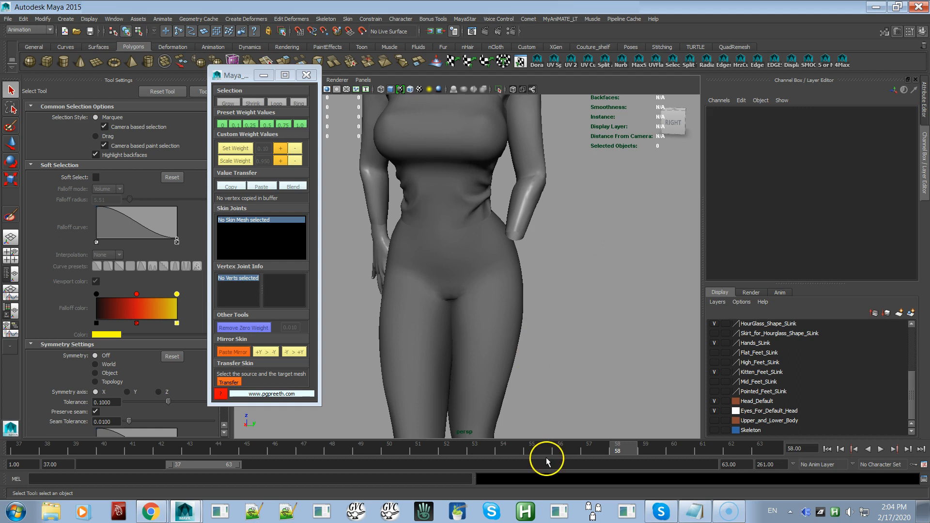
left_click_drag(556, 449, 649, 444)
left_click_drag(621, 333, 455, 409, "alt")
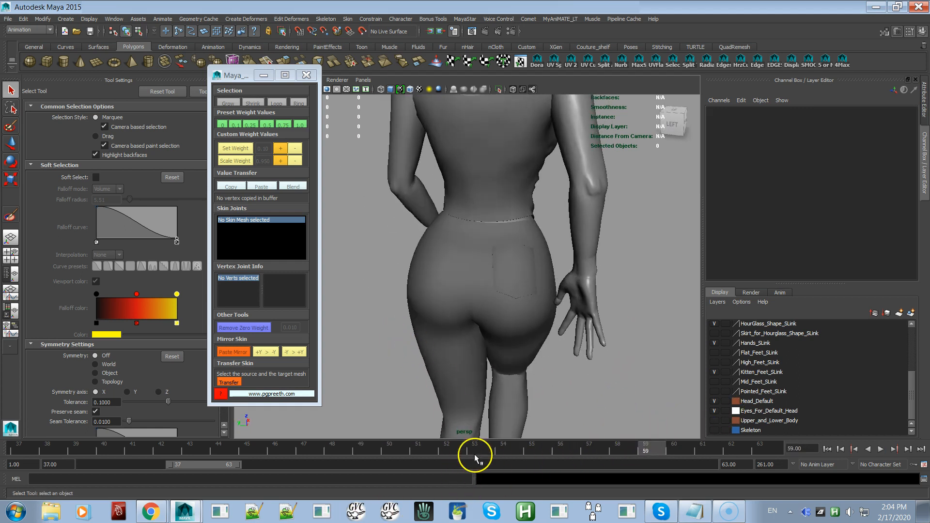
left_click_drag(476, 448, 388, 469)
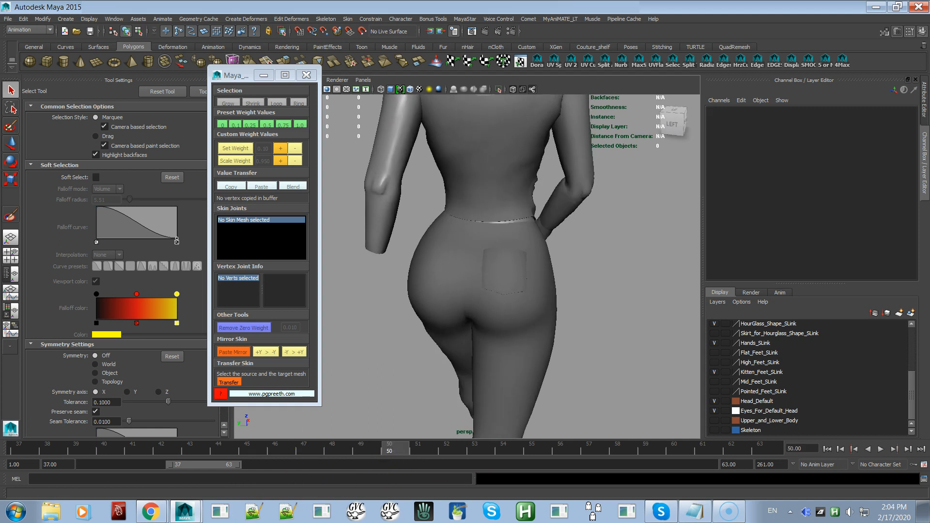
Set the female avatar's Body Fat to 100 and check how the pants fit from the front
left_click(472, 19)
left_click(467, 145)
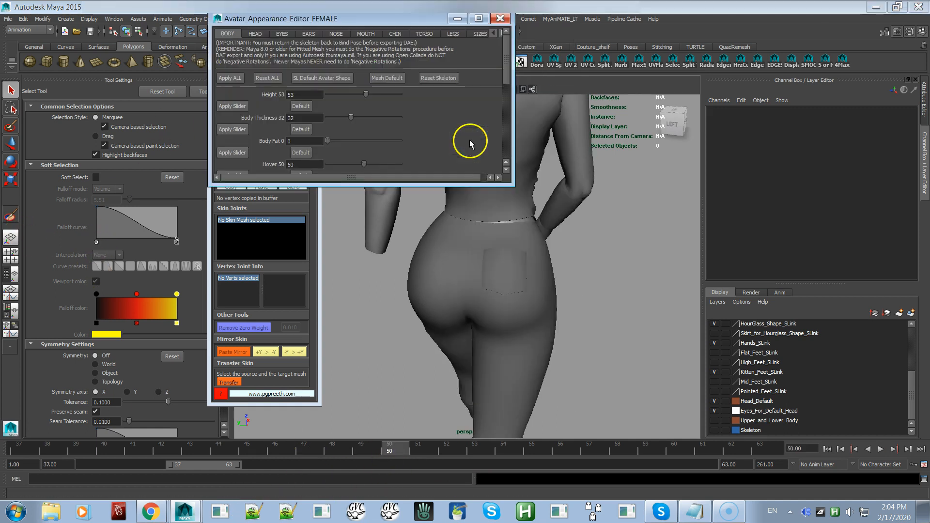
left_click_drag(383, 141, 443, 115)
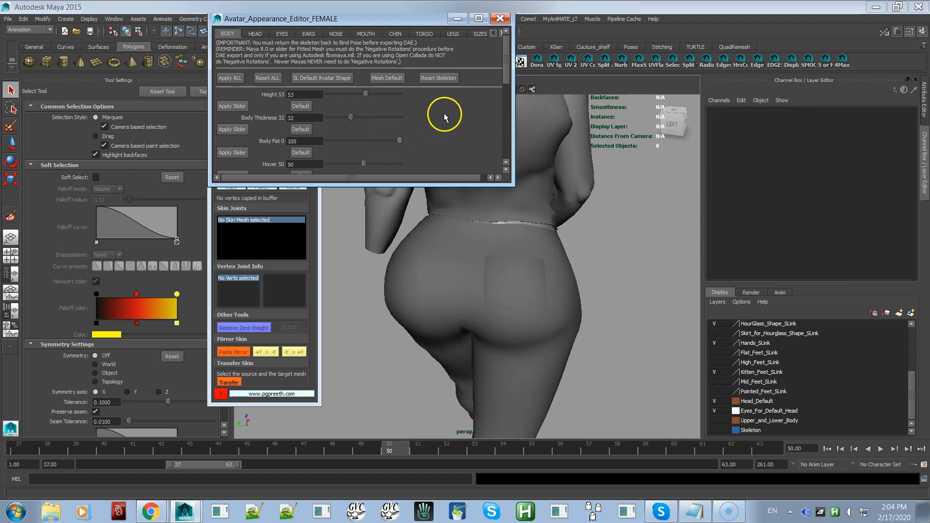
left_click_drag(496, 315, 601, 428, "alt")
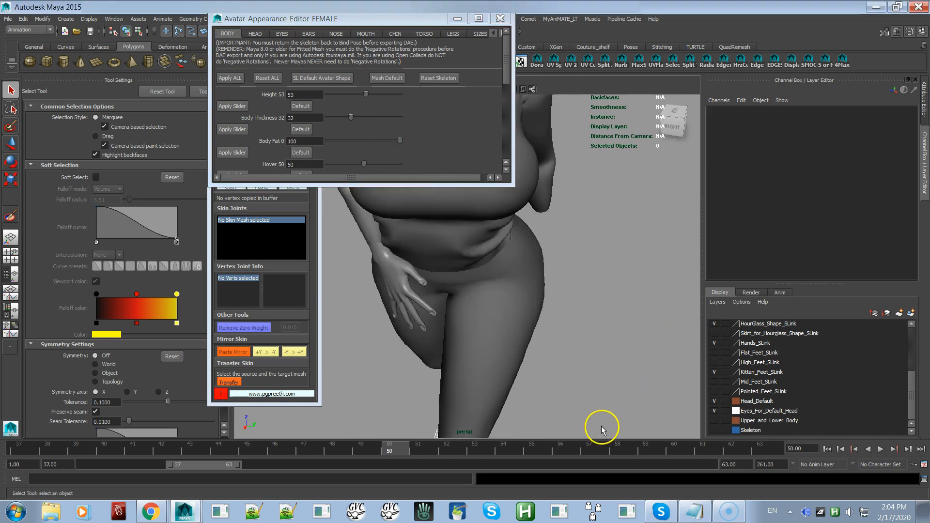
Play the animation briefly, stop it at frame 56, reset the skeleton, and close the appearance editor
key("alt+v")
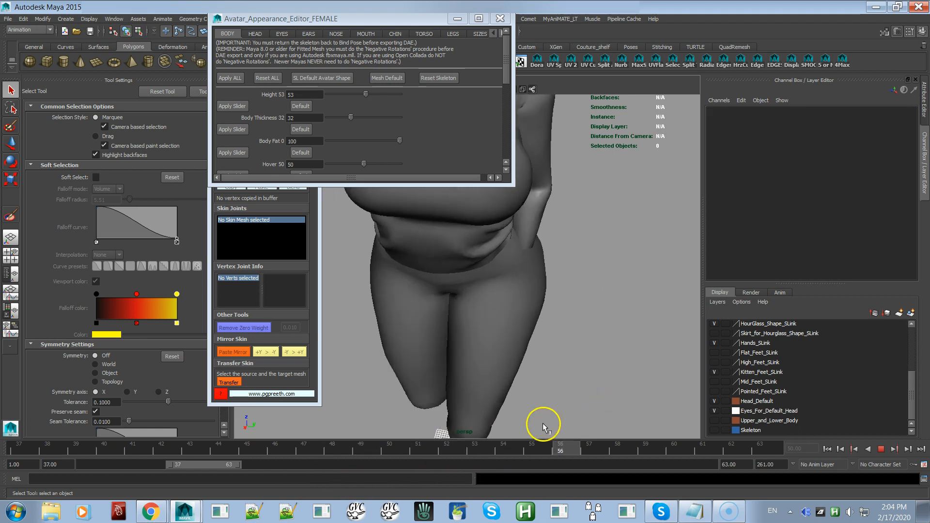
key("alt+v")
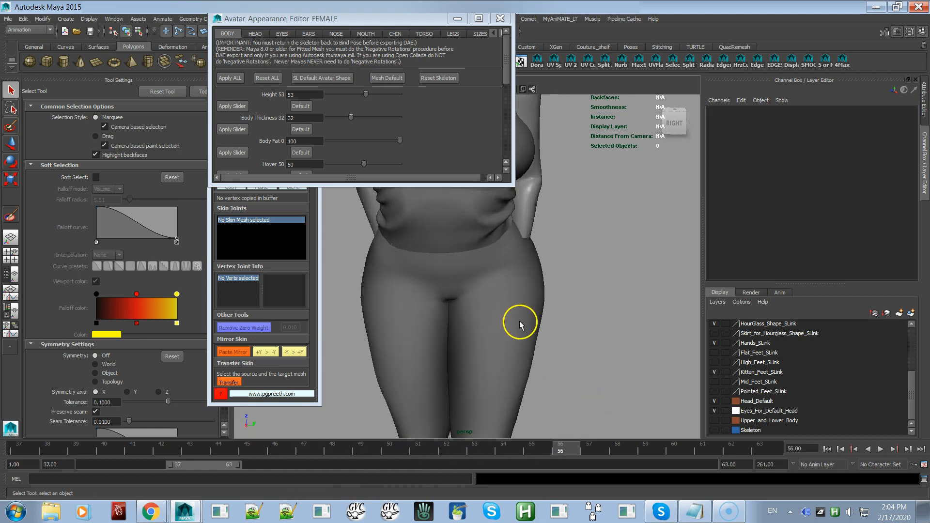
left_click(429, 78)
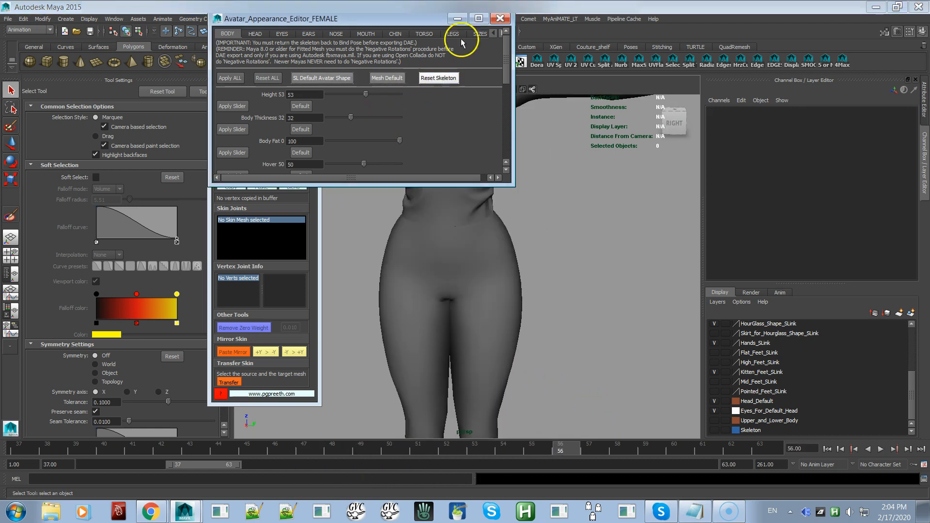
left_click(499, 18)
Select the pants, enter 4 as the maximum in Set Max Influences, and close the dialog without applying
left_click(499, 274)
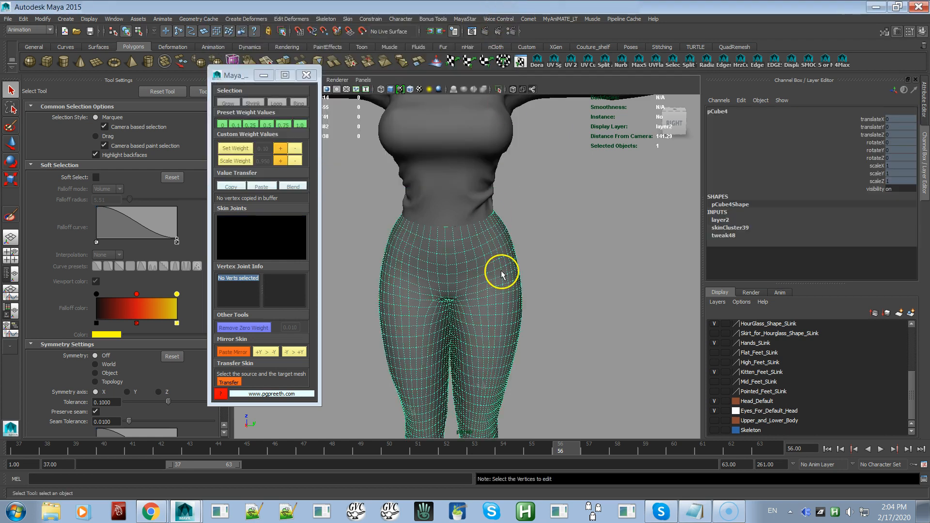
left_click(324, 21)
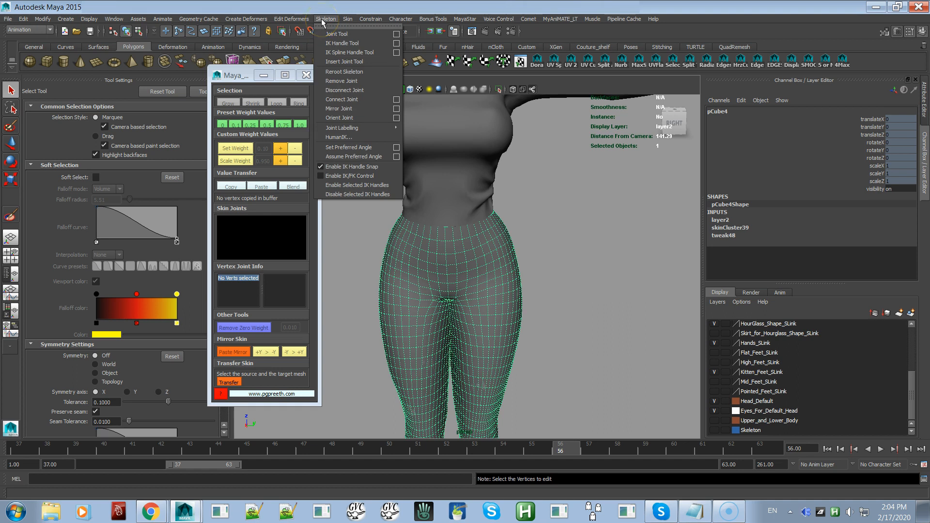
left_click(344, 19)
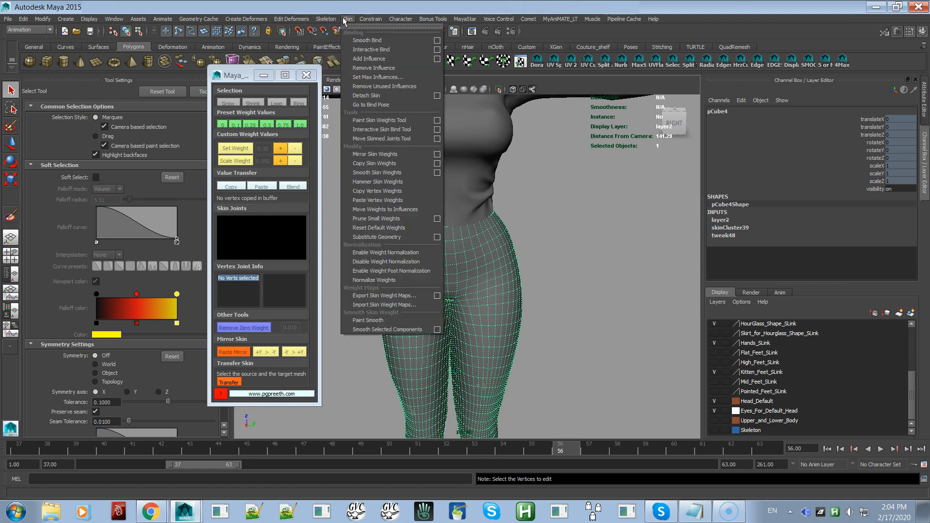
left_click(367, 77)
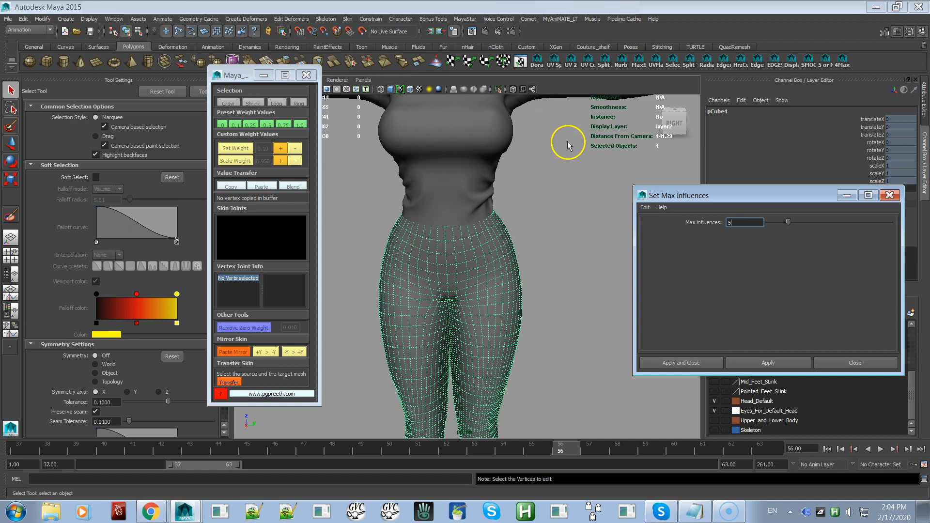
double_click(739, 223)
type("4")
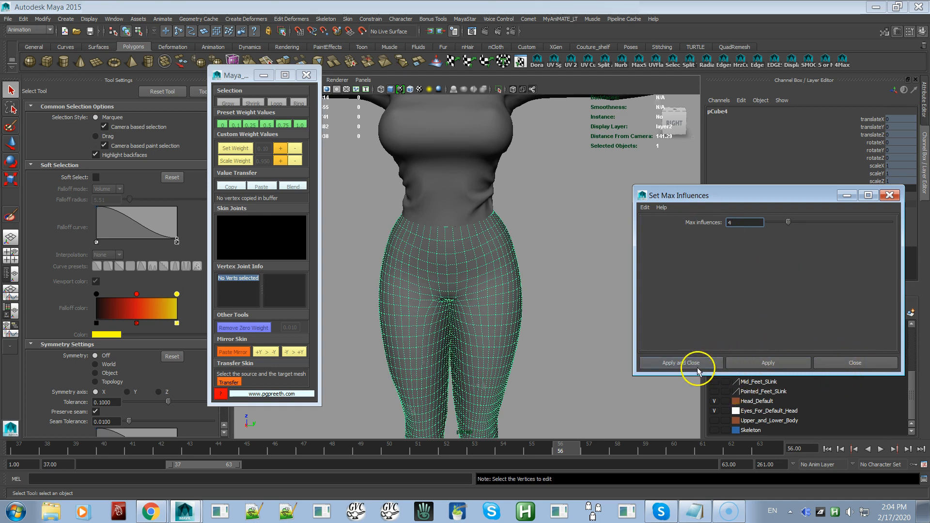
left_click(825, 362)
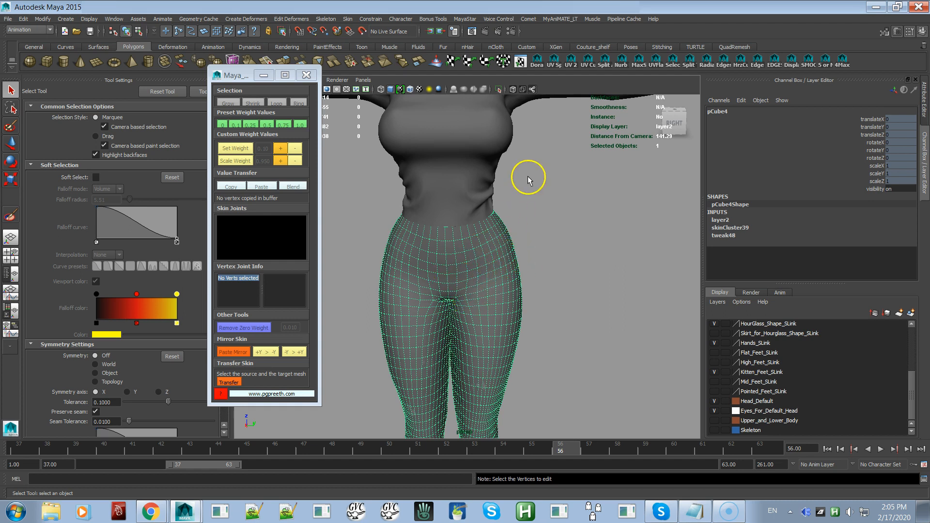
Close the skin weight tool window and remove the unused influences from the pants mesh
left_click(843, 59)
left_click(306, 75)
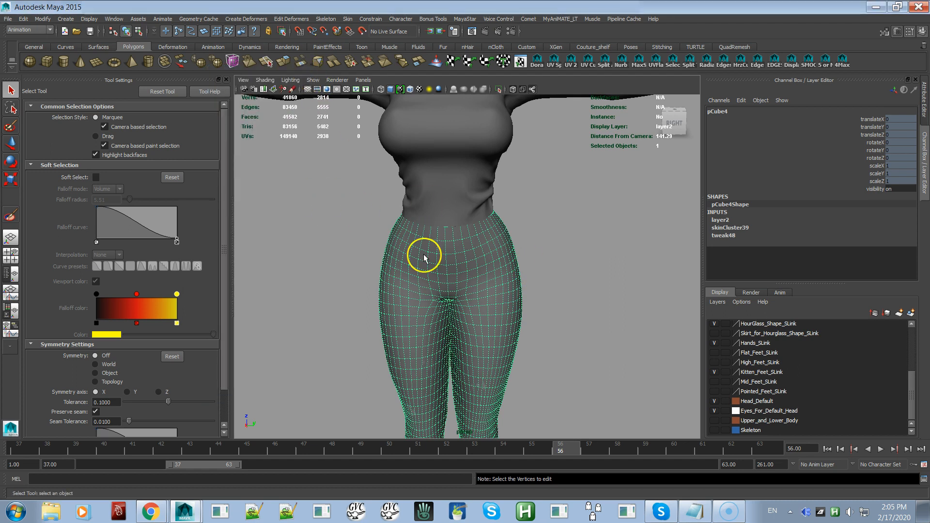
left_click(465, 19)
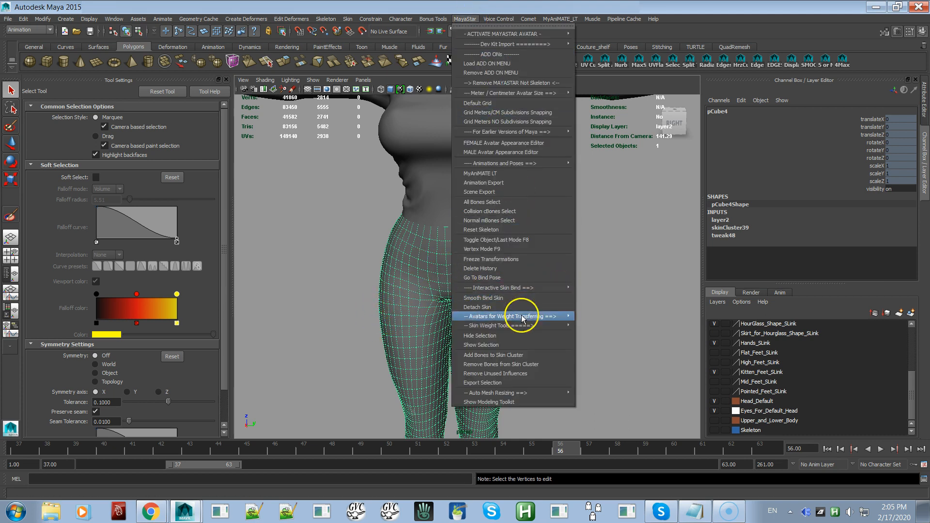
left_click(523, 375)
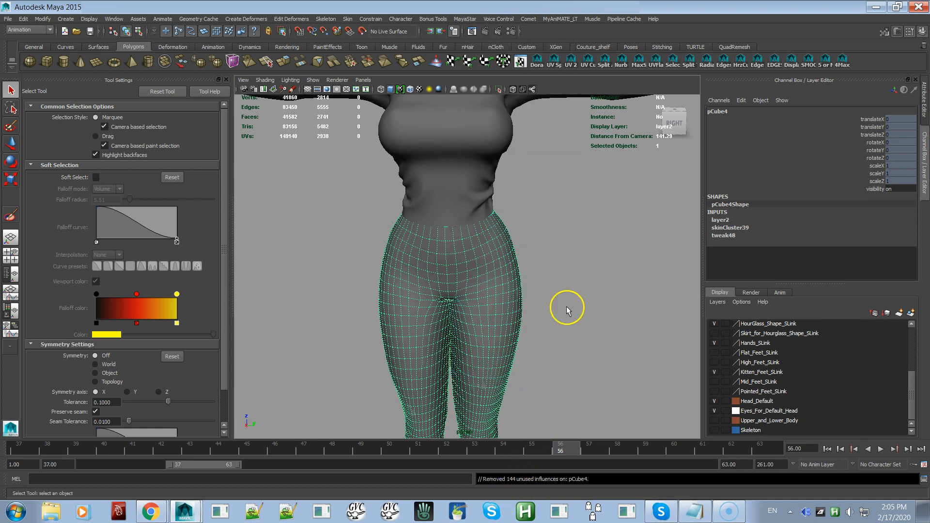
Play the animation with the full legs in view, stop it at frame 55, and deselect the pants
right_click_drag(567, 296, 571, 274, "alt")
left_click_drag(572, 274, 577, 291, "alt")
right_click_drag(577, 291, 553, 257, "alt")
left_click_drag(551, 270, 507, 301, "alt")
left_click_drag(507, 314, 502, 289, "alt")
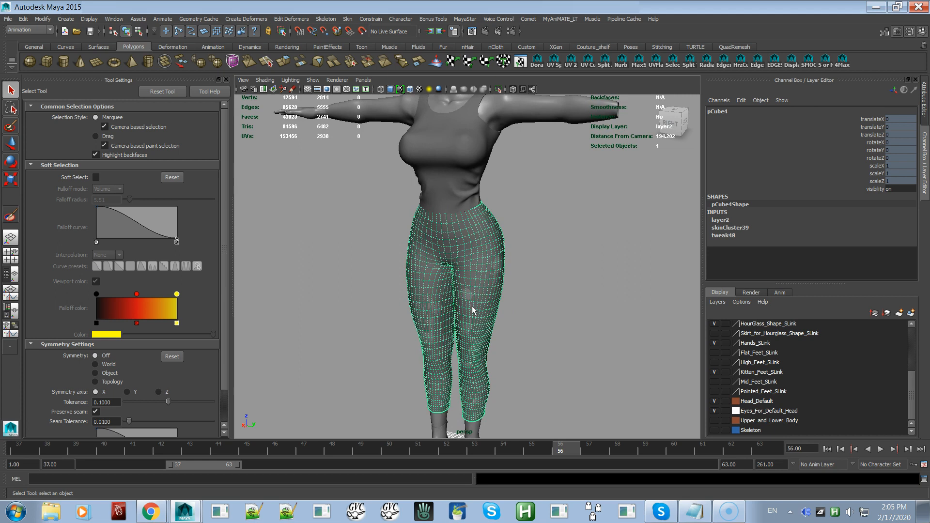
key("alt+v")
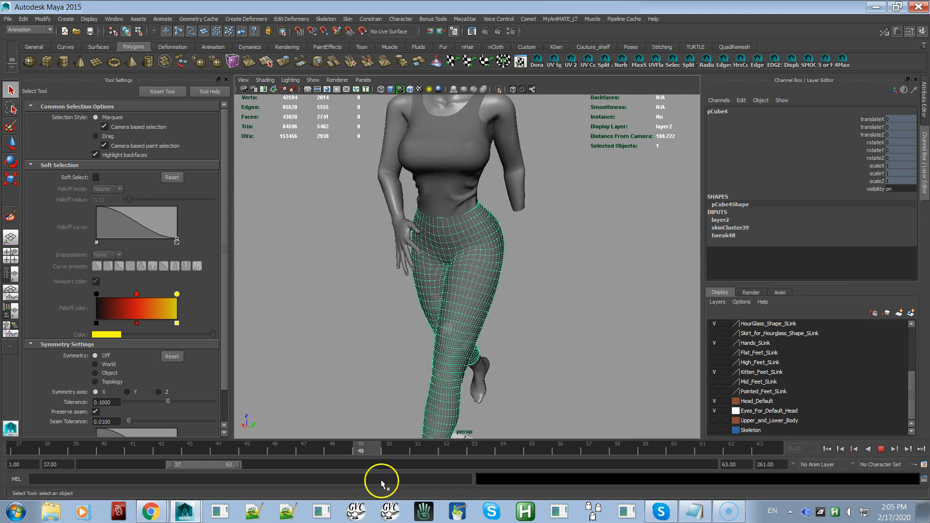
left_click_drag(635, 448, 542, 432)
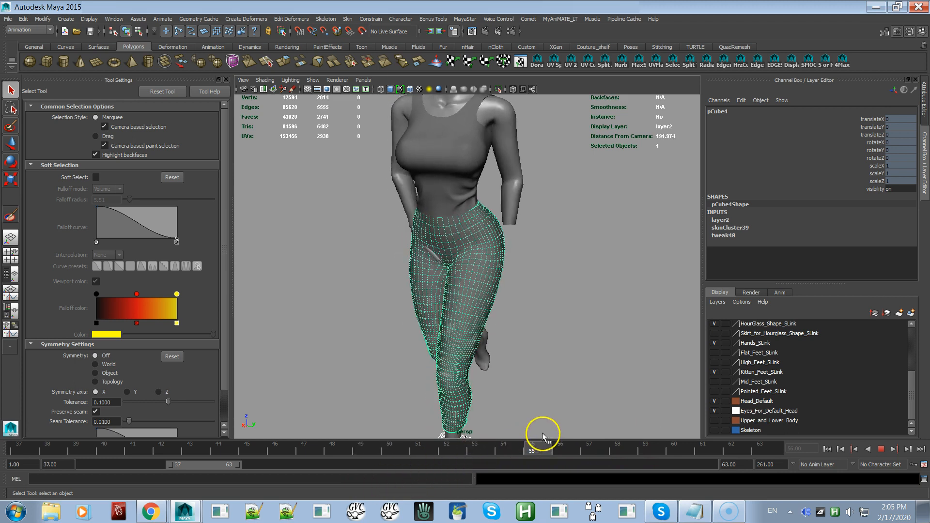
left_click(542, 432)
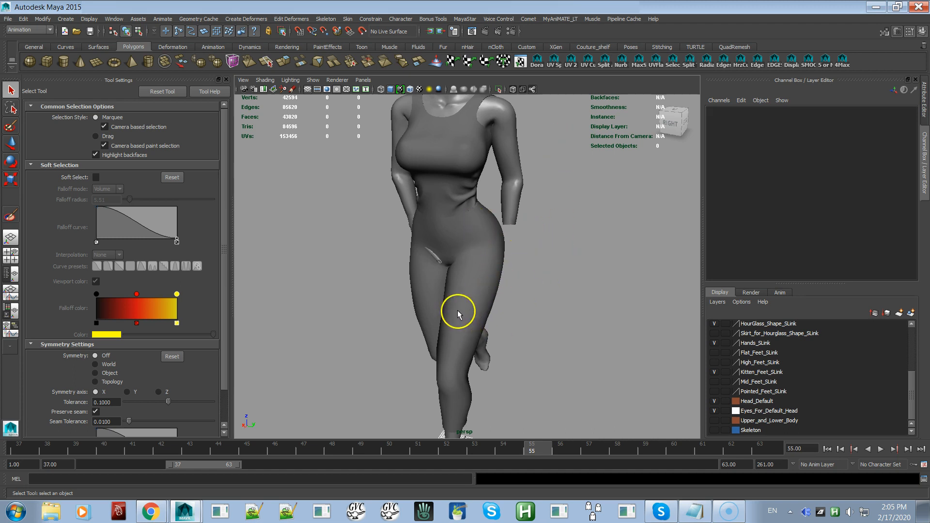
Select the avatar body, add the pants to the selection, and clear the selection
left_click_drag(473, 303, 427, 237, "alt")
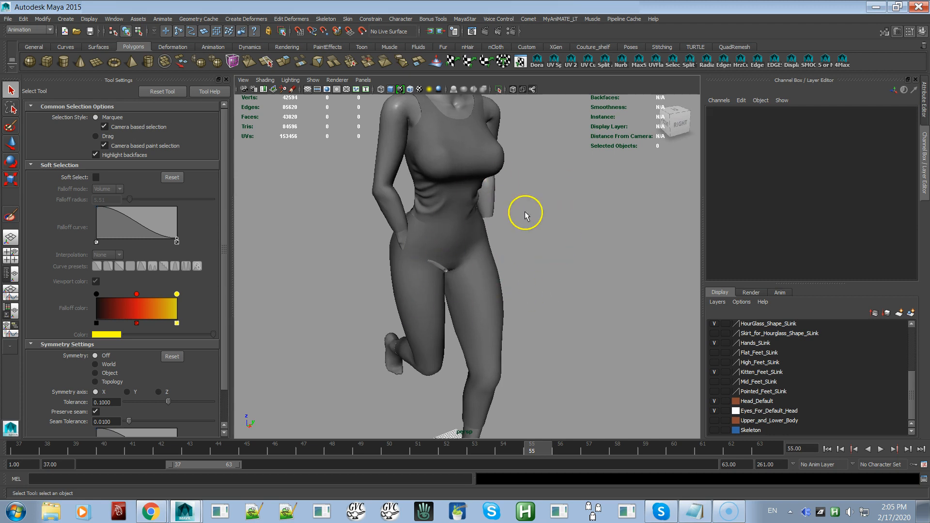
left_click(471, 314)
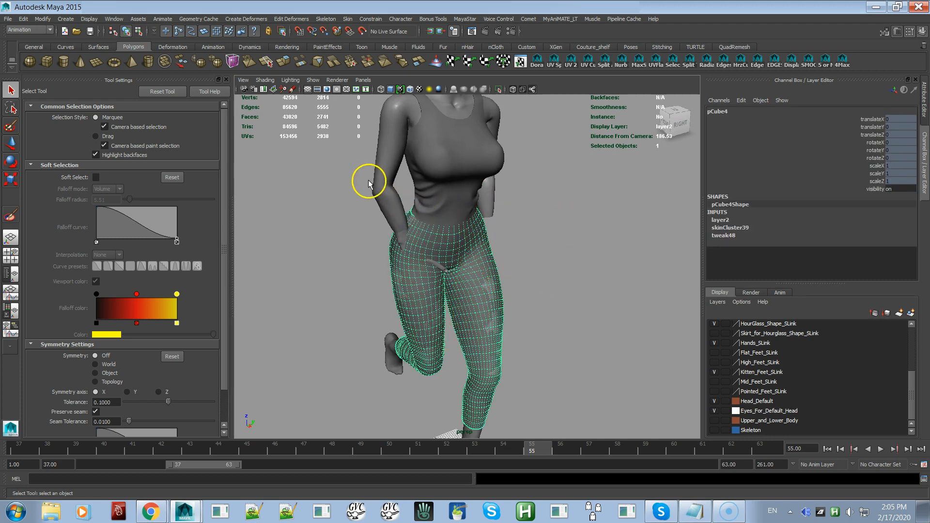
left_click(385, 192)
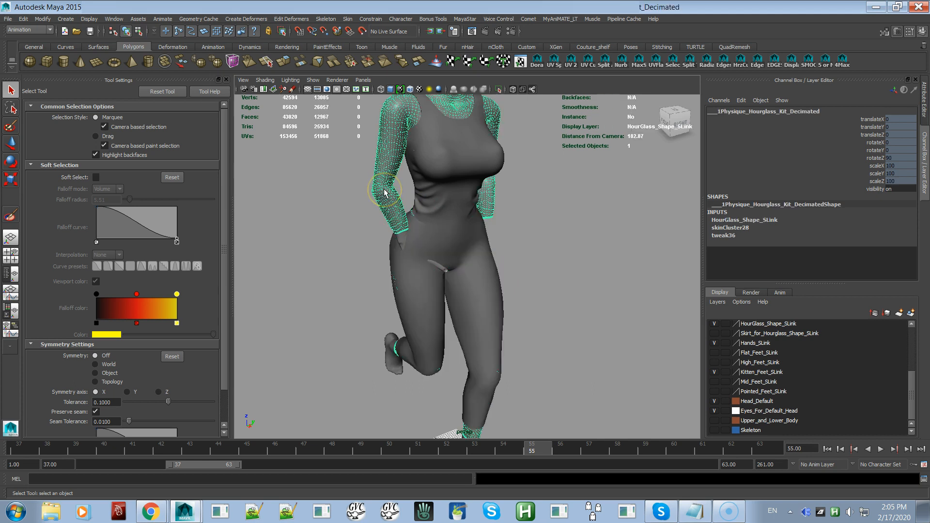
left_click(428, 309, "shift")
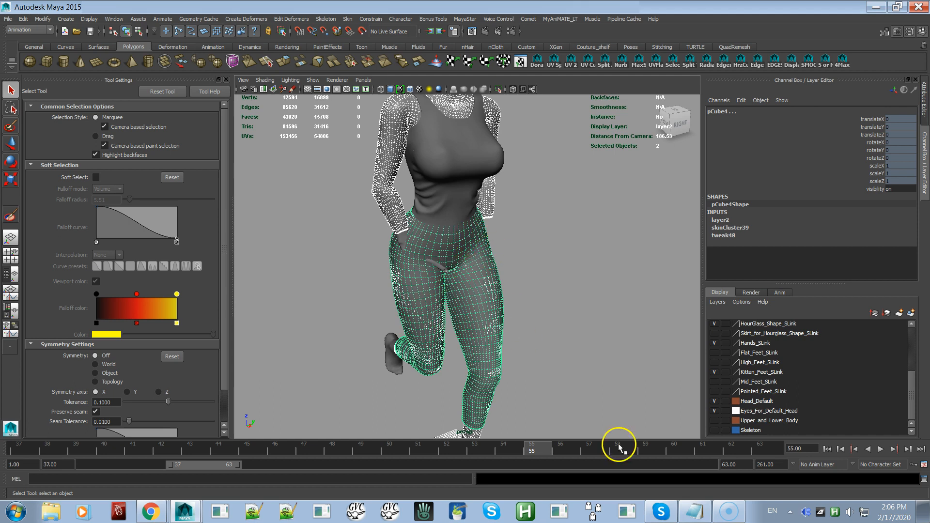
left_click(512, 305)
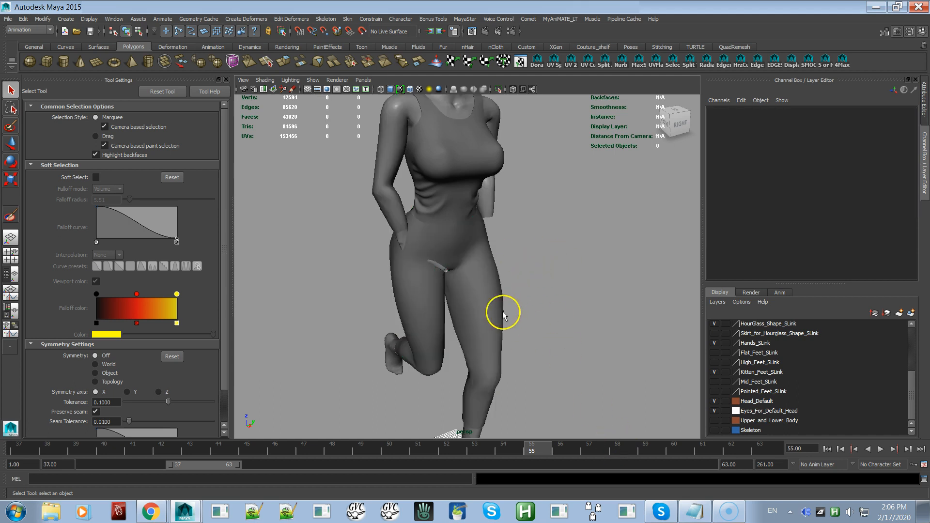
Select the pants, open the Script Editor, and clear its history
left_click(478, 318)
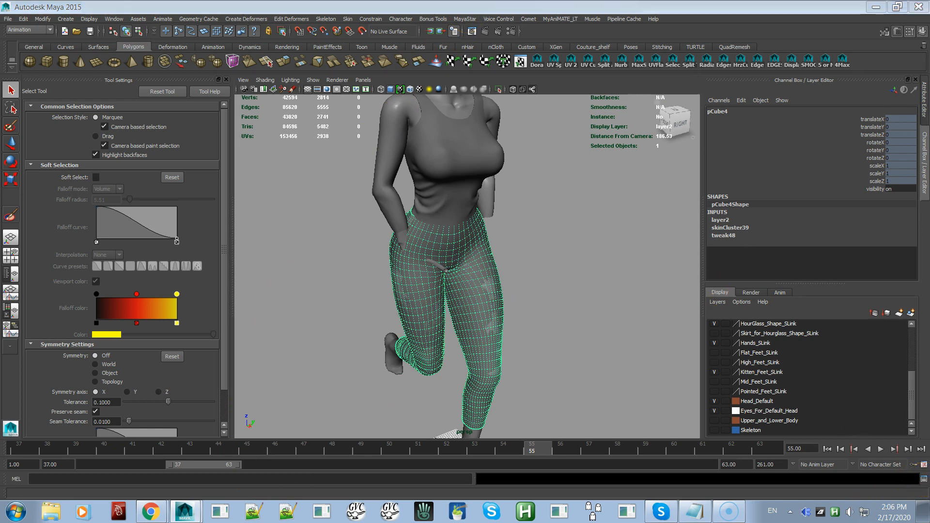
left_click(924, 479)
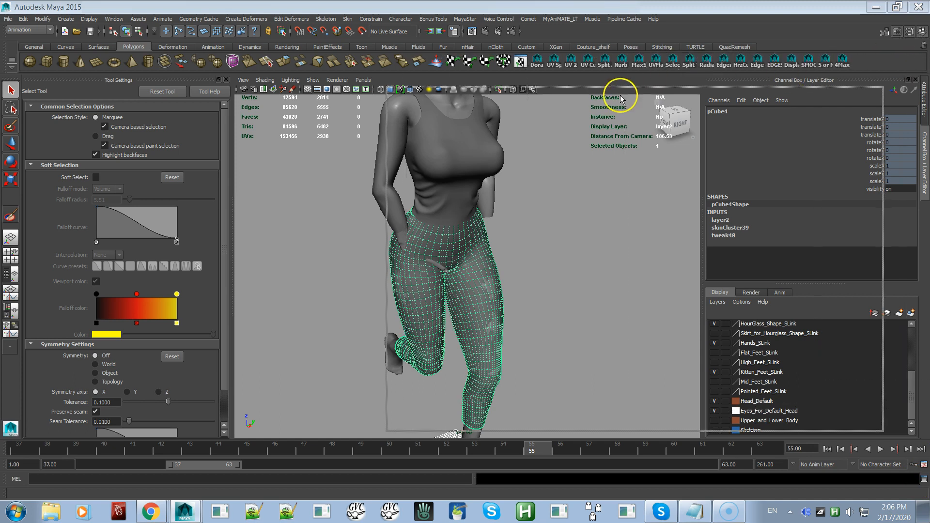
right_click(600, 264)
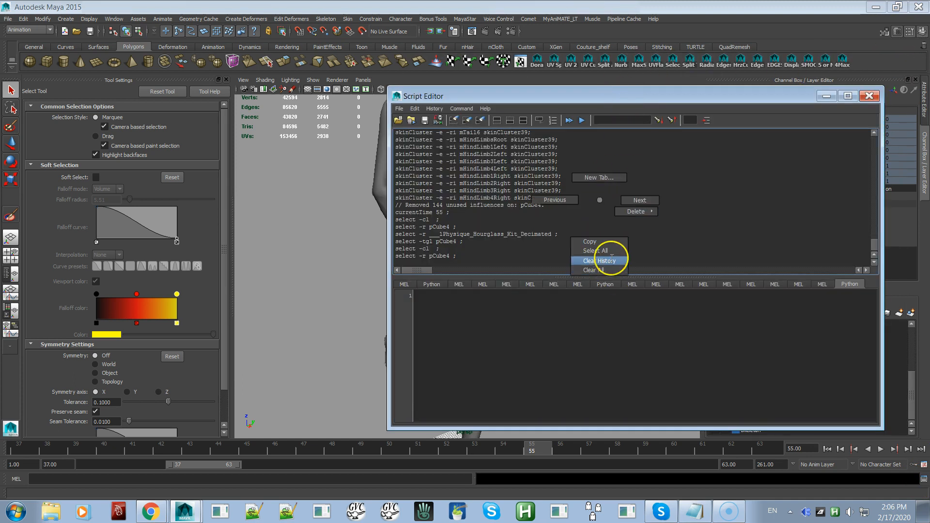
left_click(605, 256)
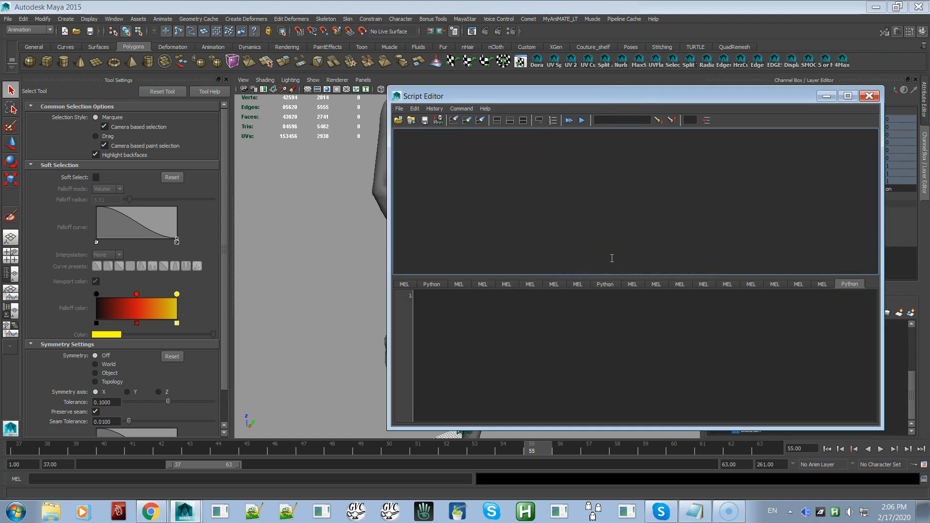
right_click(528, 166)
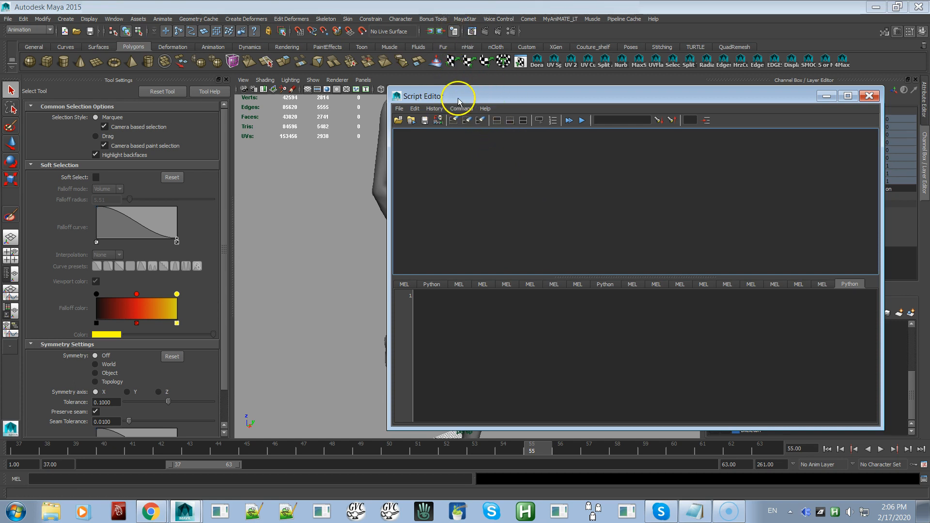
Move the Script Editor aside and run SkinCluster Bone Names to list the bones bound to the pants
left_click_drag(459, 100, 514, 89)
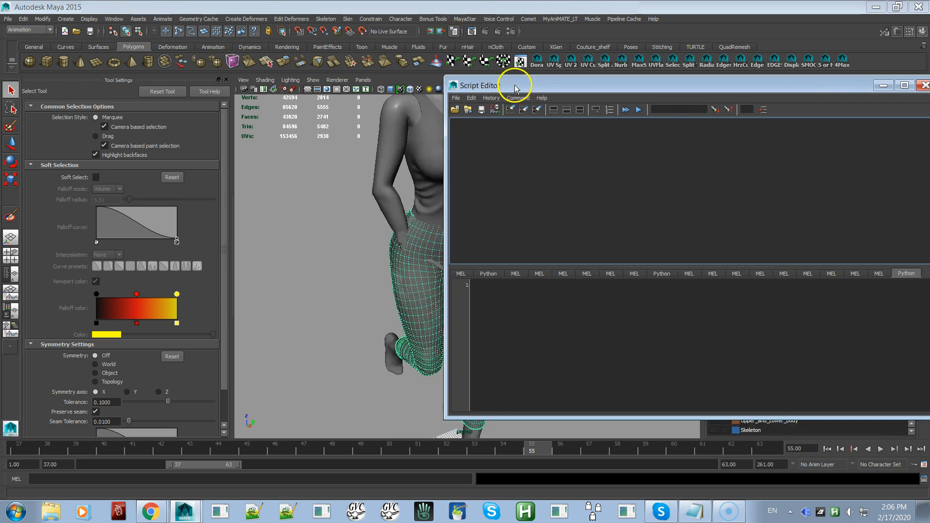
left_click(469, 20)
mouse_move(499, 93)
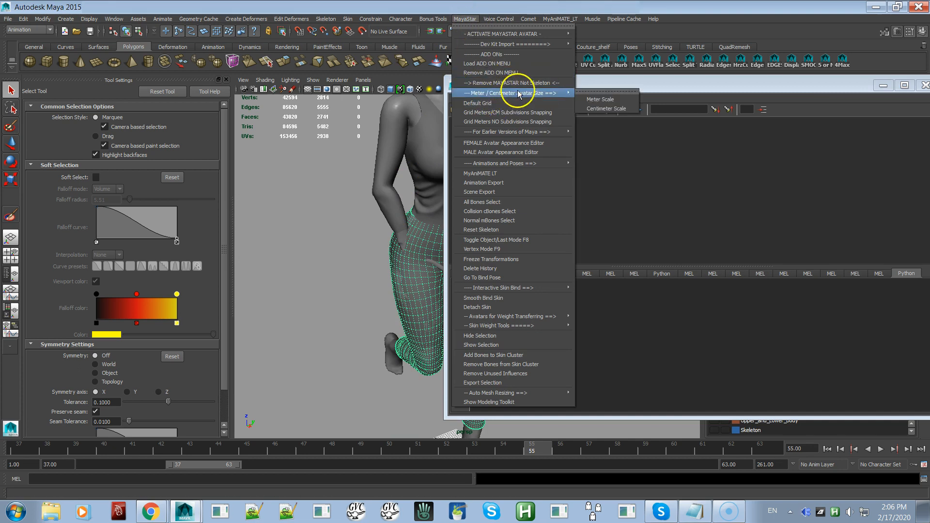
mouse_move(554, 133)
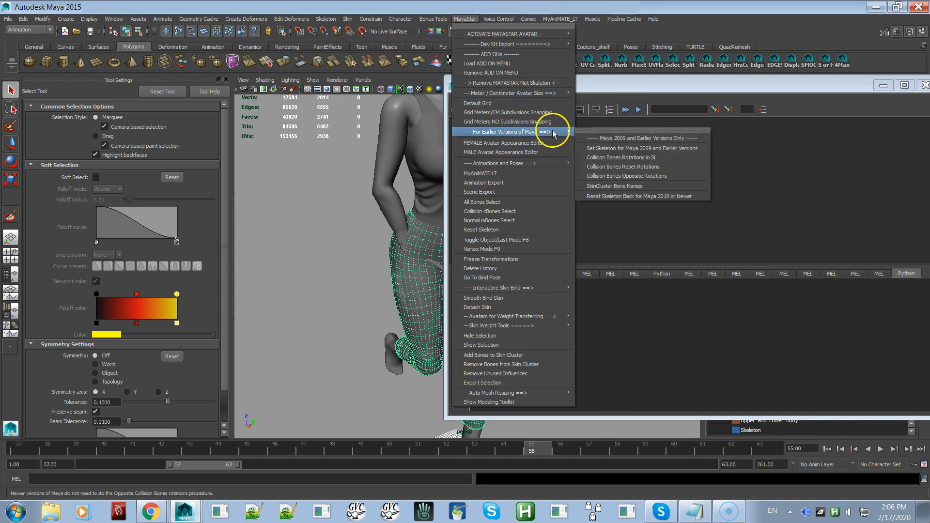
left_click(613, 186)
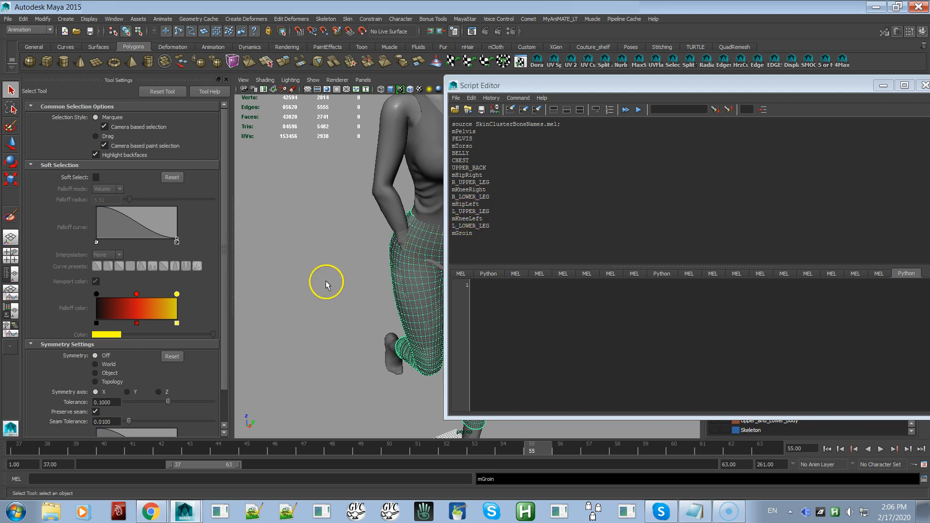
Return the pants and avatar to the bind pose and reselect the pants
middle_click_drag(388, 284, 320, 269, "alt")
left_click_drag(336, 291, 310, 271, "alt")
right_click_drag(309, 271, 333, 301, "alt")
middle_click_drag(301, 336, 294, 305, "alt")
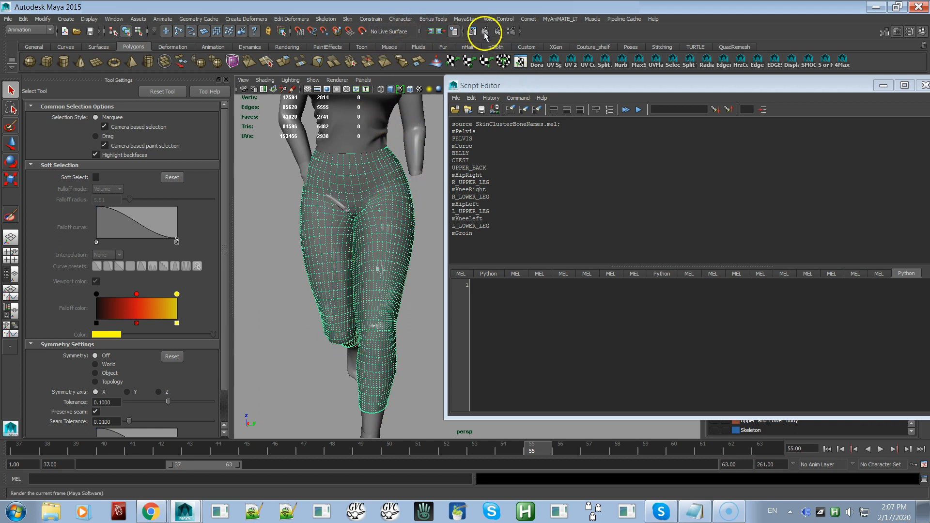
left_click(465, 20)
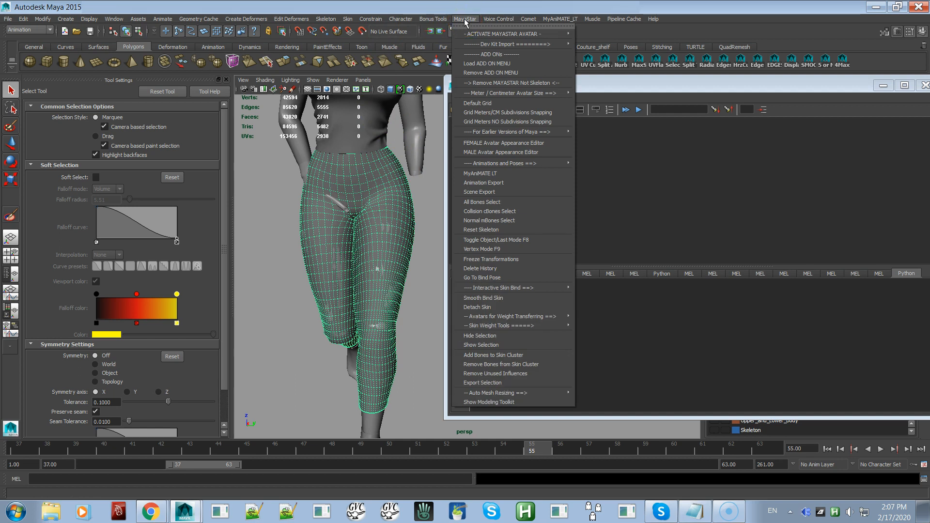
left_click(346, 19)
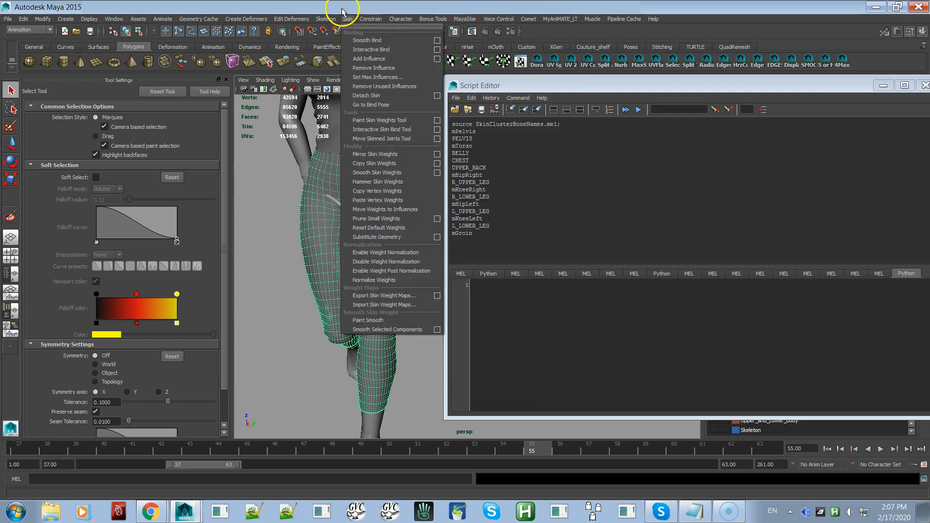
left_click(371, 105)
left_click(359, 309)
left_click(383, 288)
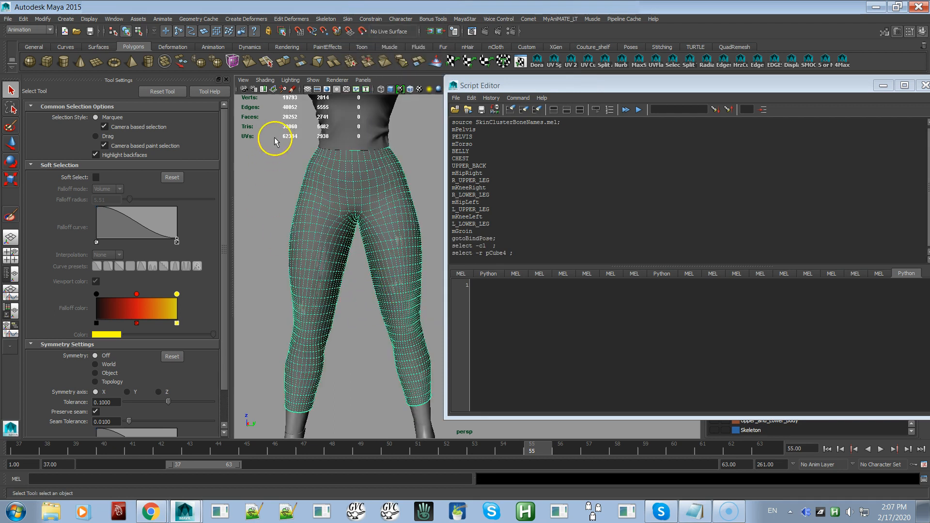
Review the DAE_FBX export options for the selected pants, cancel the export, and clear the Script Editor from the workspace
left_click(463, 18)
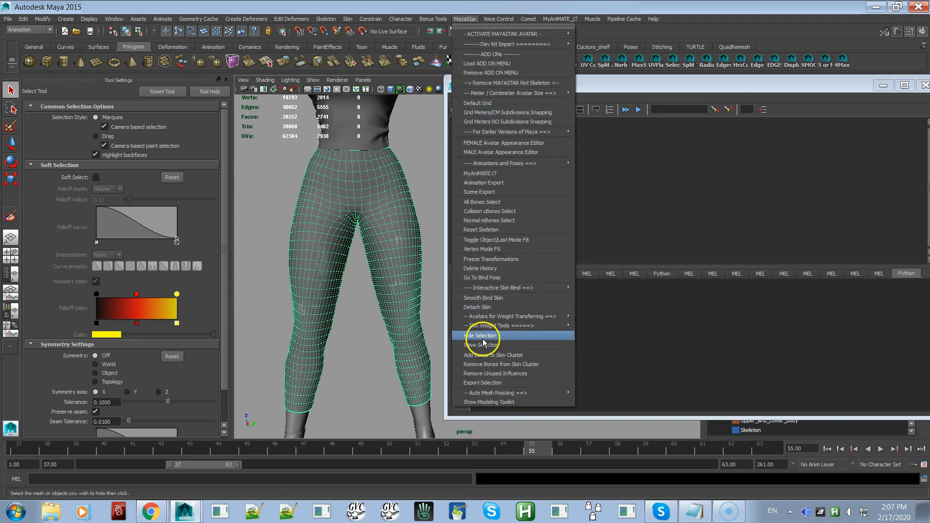
left_click(487, 383)
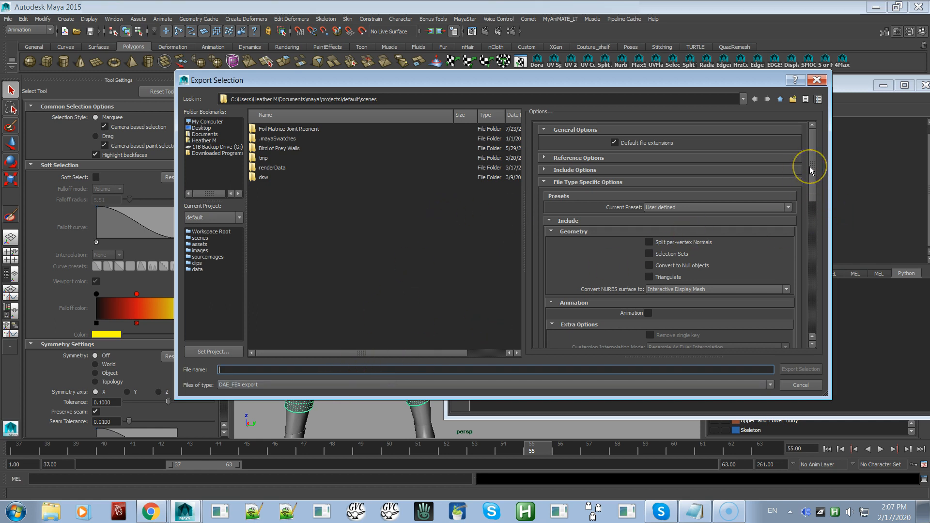
mouse_move(810, 167)
left_mouse_down()
mouse_move(836, 316)
mouse_move(798, 156)
left_mouse_up()
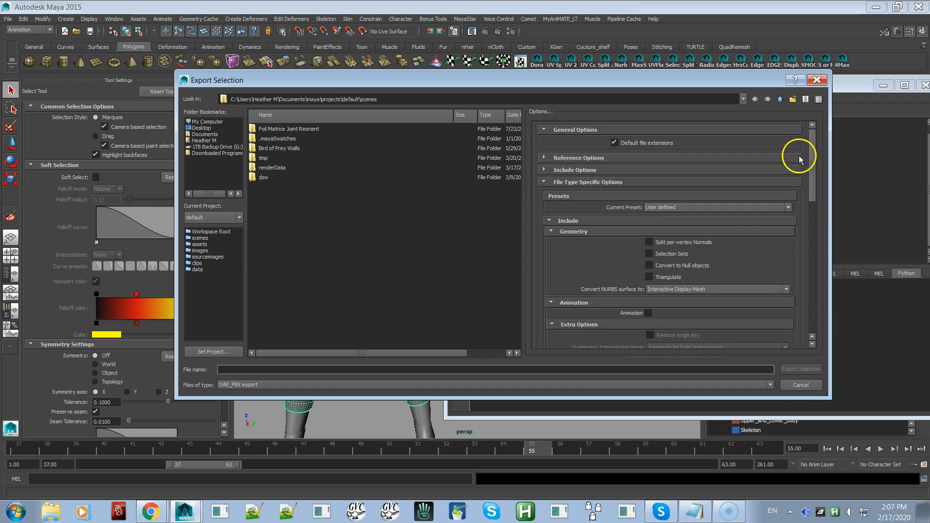
left_click(817, 80)
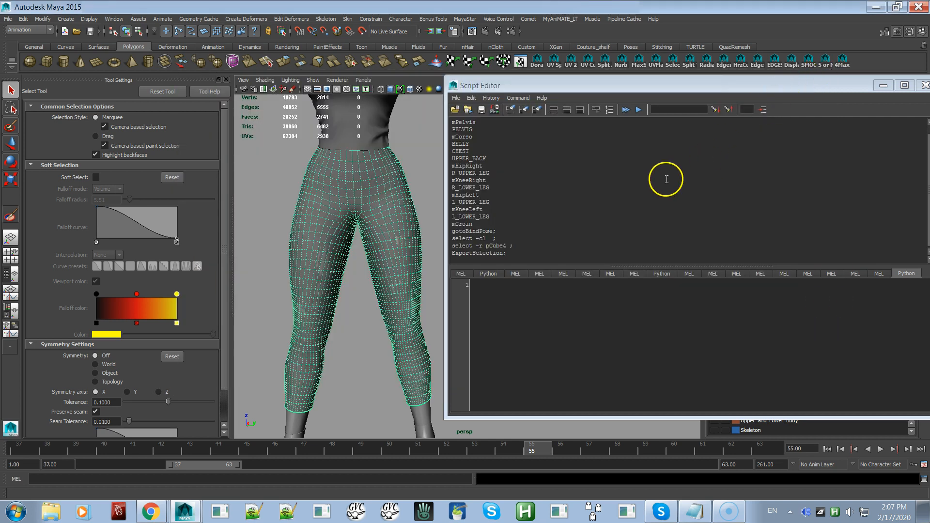
left_click_drag(794, 83, 929, 87)
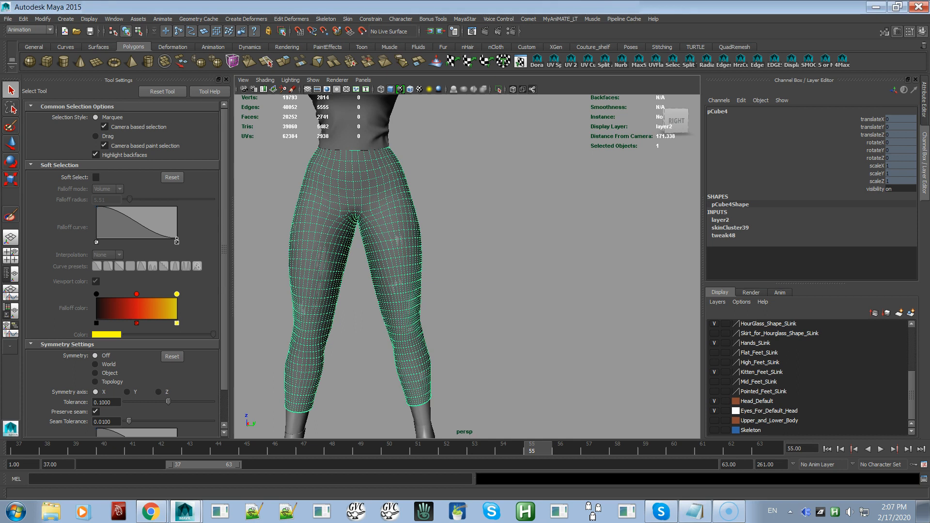
Examine the pants and the whole avatar in the bind pose from several angles
left_click_drag(552, 316, 513, 323, "alt")
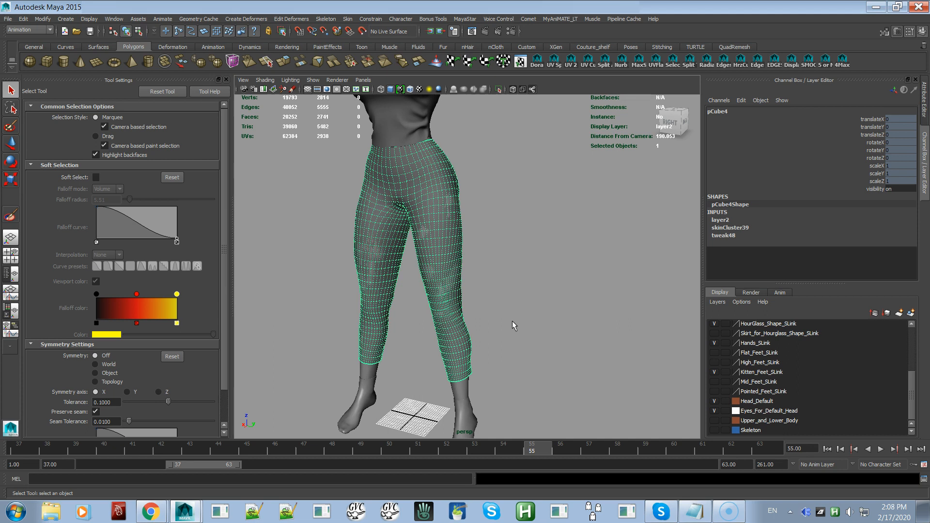
mouse_move(512, 321)
left_mouse_down("alt")
mouse_move(519, 346)
mouse_move(465, 326)
mouse_move(514, 322)
mouse_move(506, 329)
left_mouse_up("alt")
right_click_drag(476, 275, 369, 177, "alt")
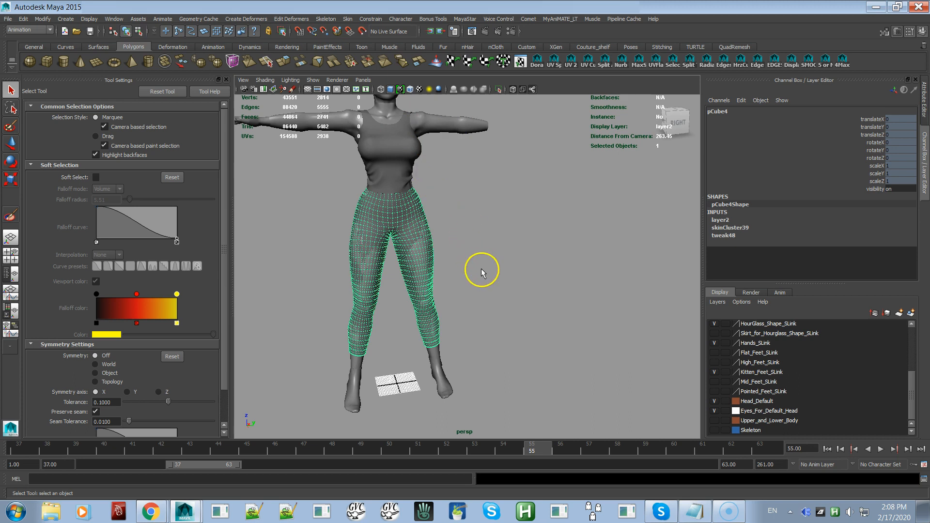
left_click_drag(481, 271, 464, 272, "alt")
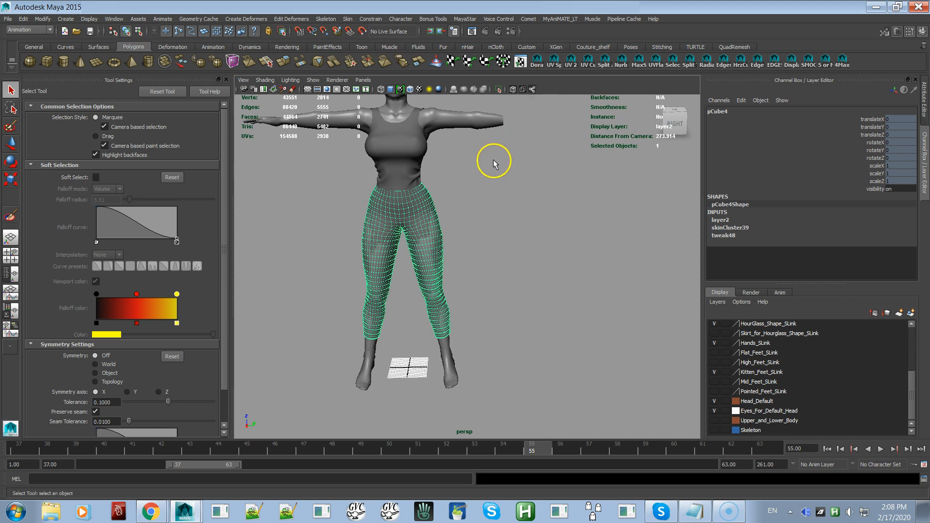
right_click_drag(500, 173, 525, 238, "alt")
middle_click_drag(495, 236, 492, 247, "alt")
left_click_drag(492, 248, 449, 193, "alt")
middle_click_drag(449, 193, 498, 235, "alt")
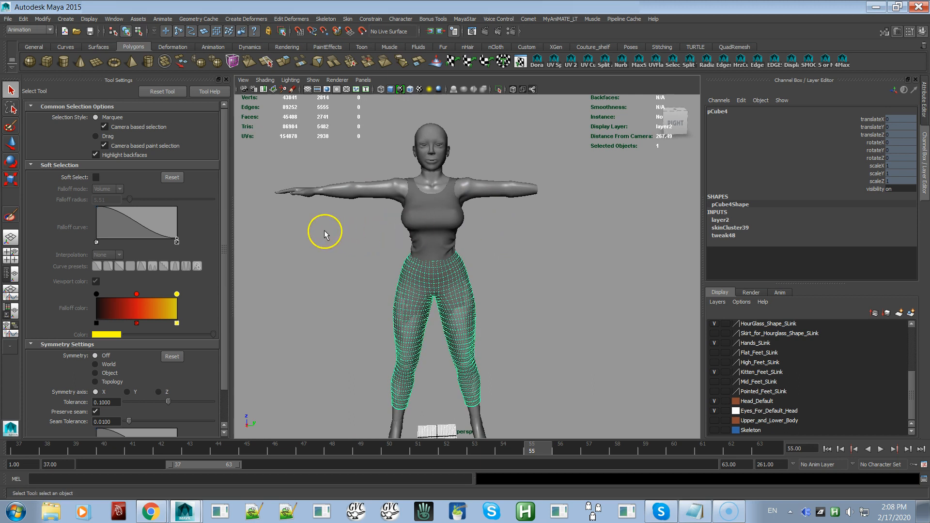
Select the avatar's right hand mesh and inspect the figure with the pants deselected
left_click(303, 193)
middle_click_drag(588, 224, 581, 245, "alt")
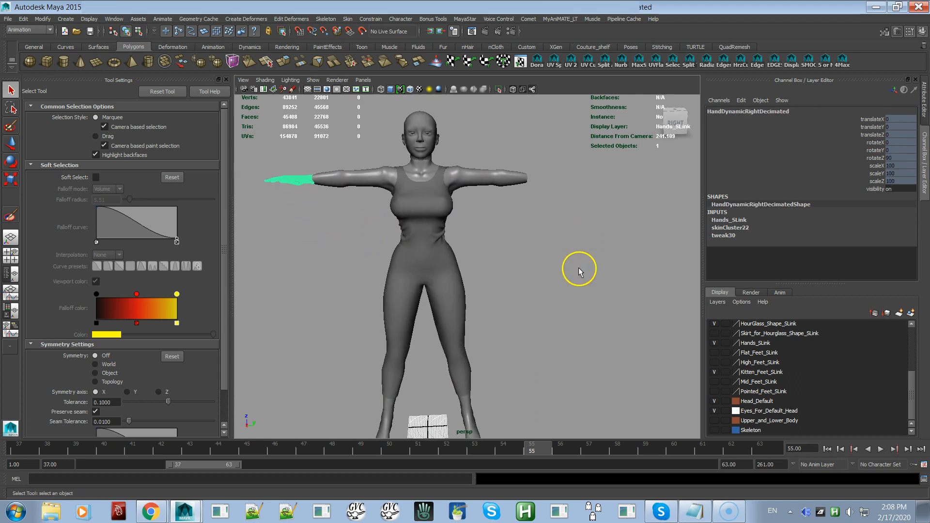
left_click_drag(591, 267, 444, 292, "alt")
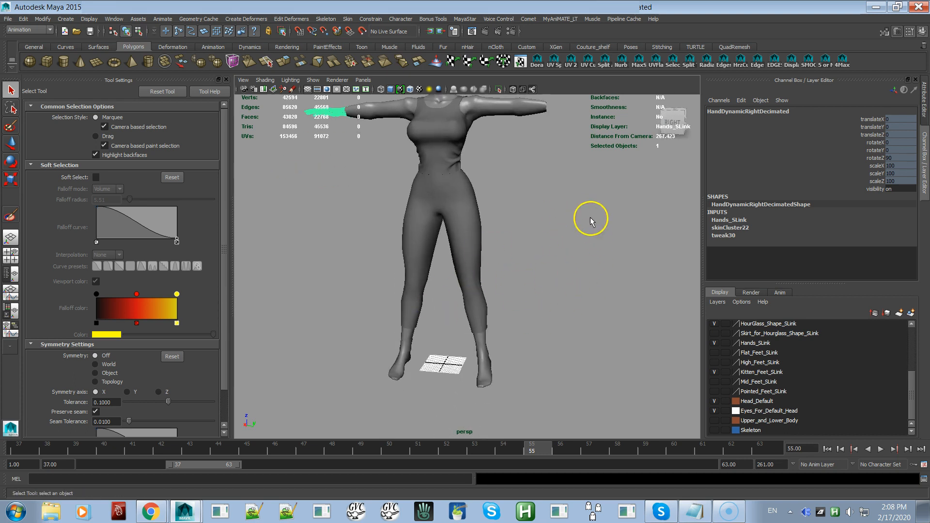
left_click_drag(585, 229, 557, 238, "alt")
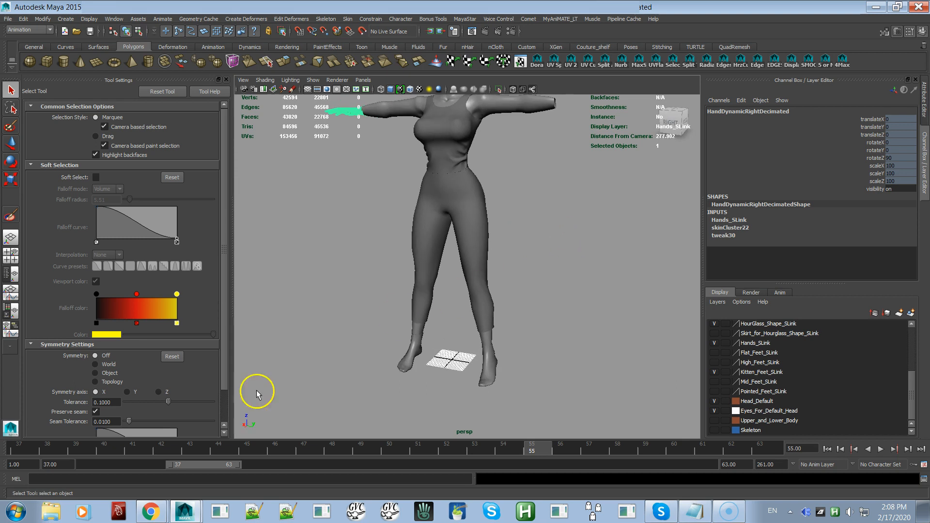